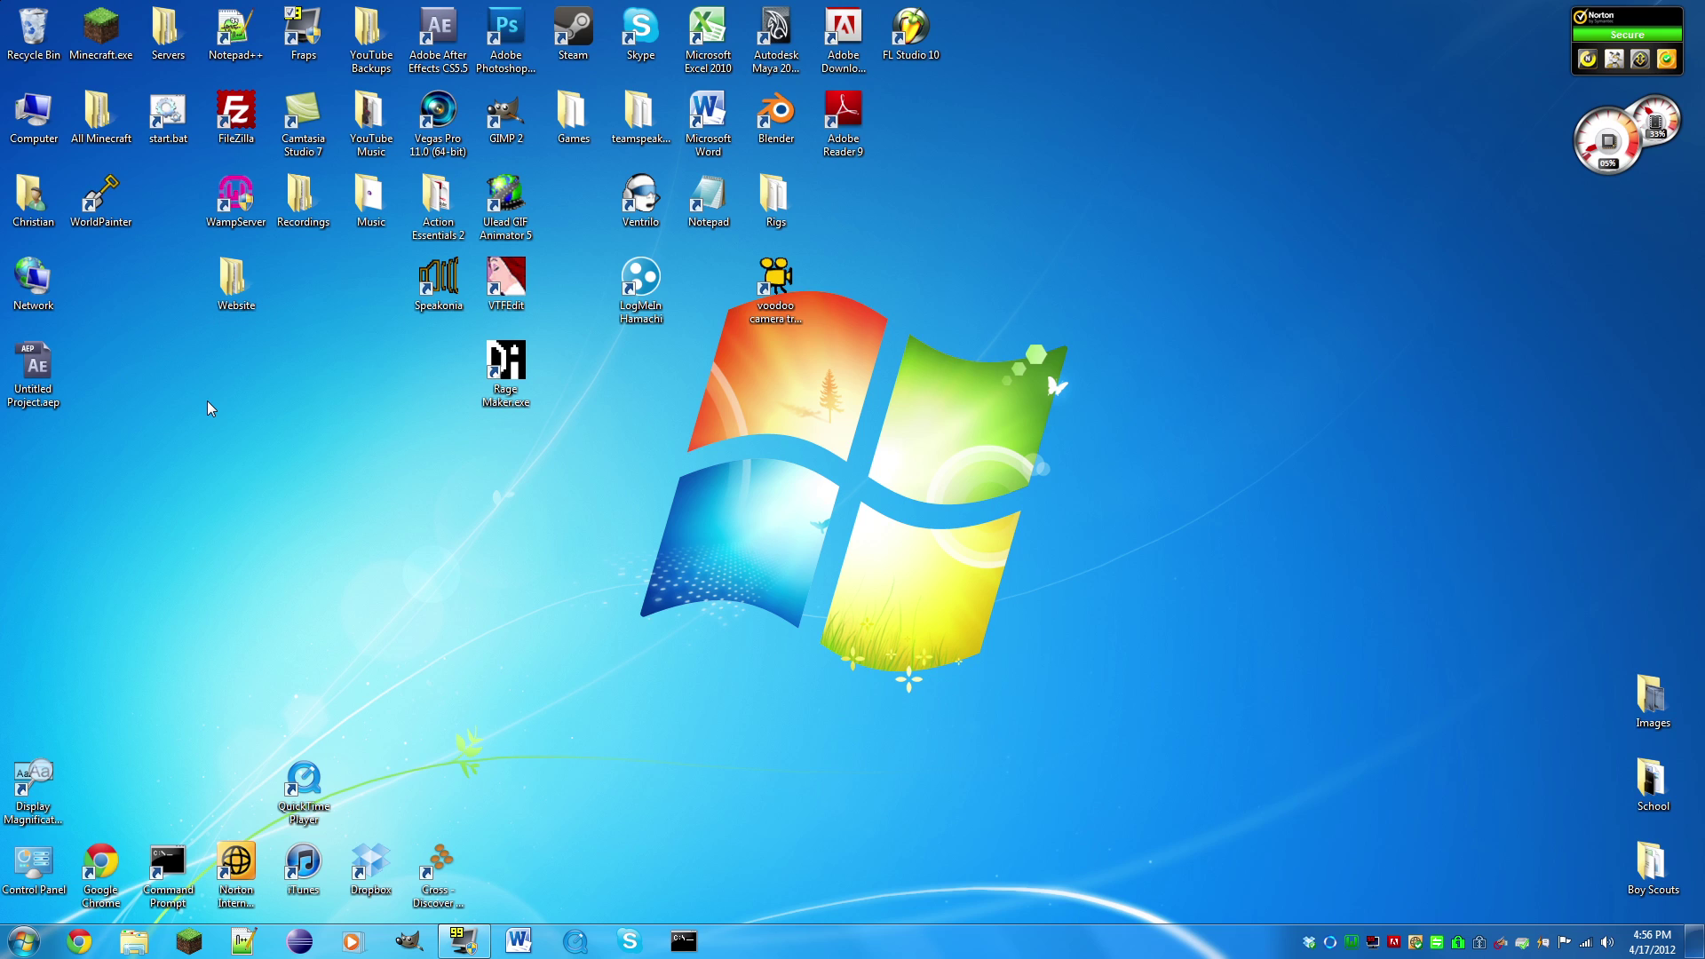
Open WorldPainter from the desktop.
double_click(120, 187)
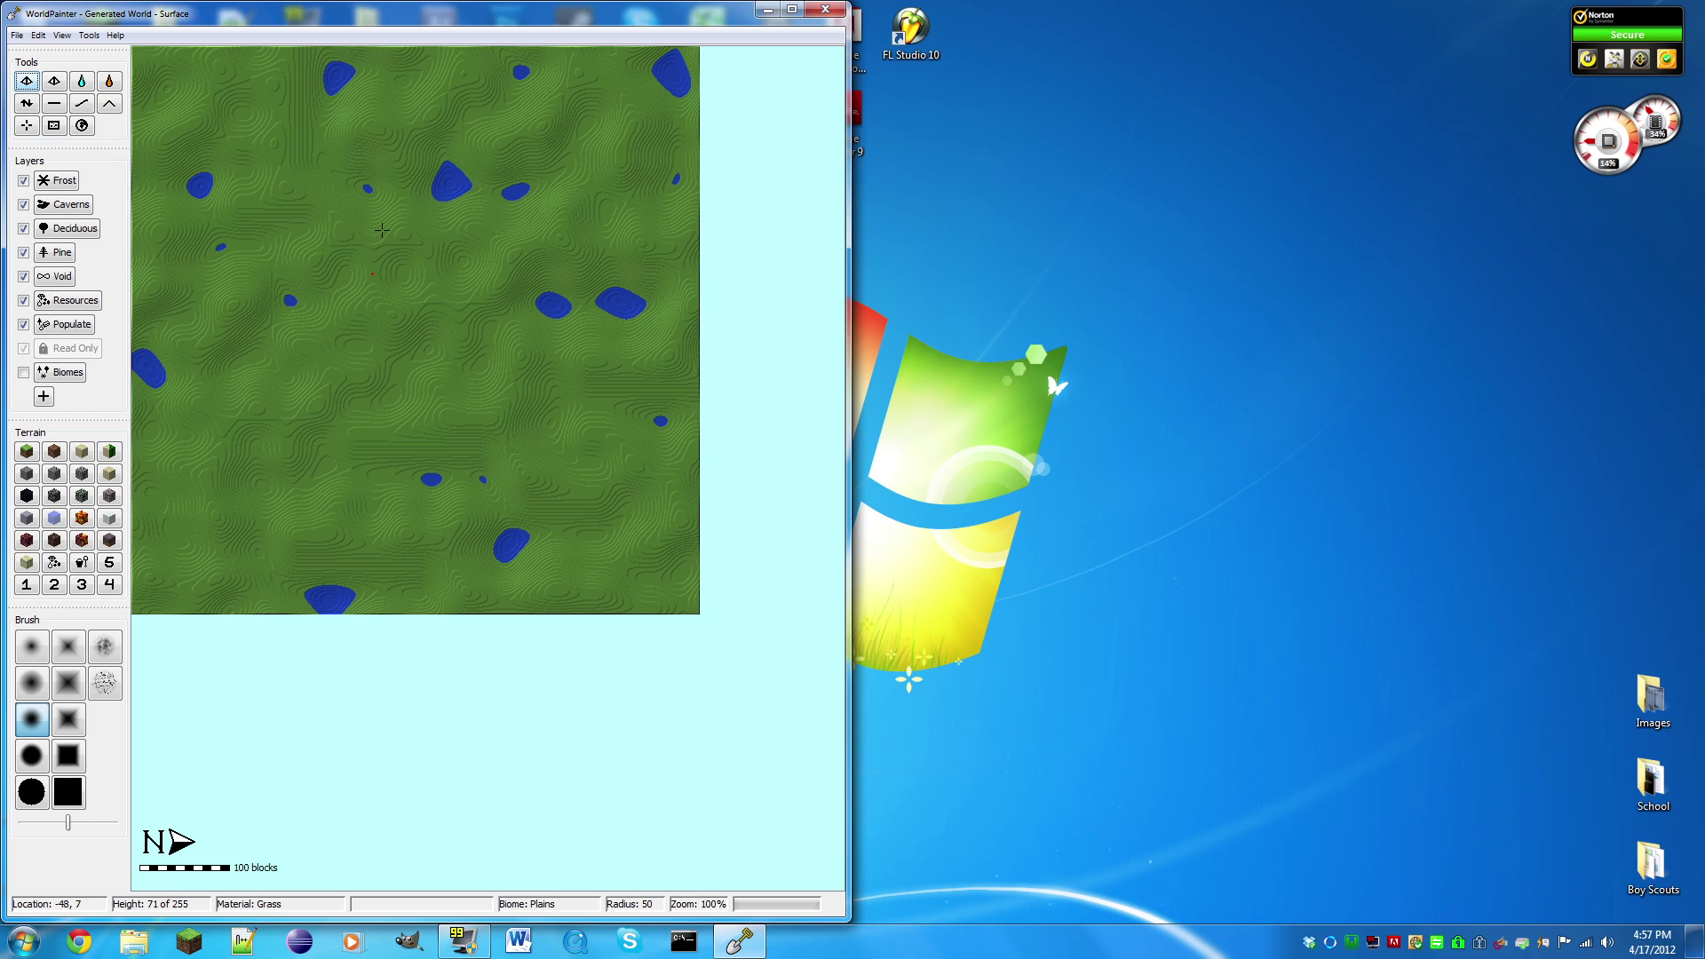
Try the Height tool and a water flood on the generated terrain, and undo the flooding.
click(26, 103)
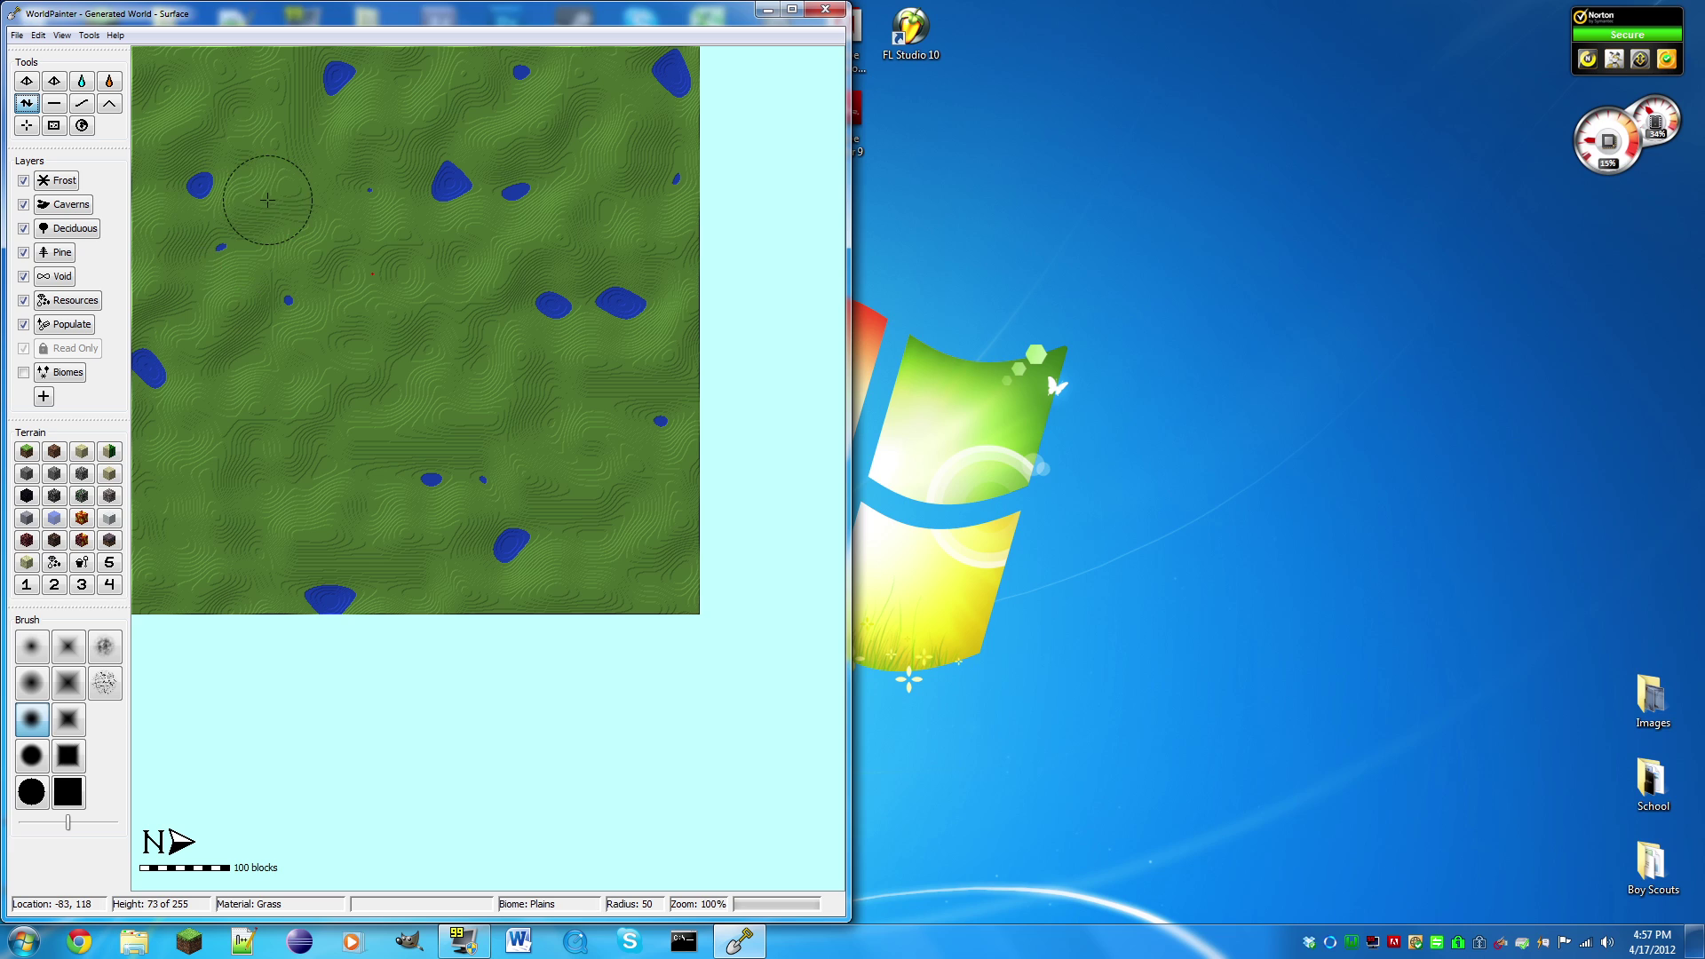
drag(369, 190, 407, 178)
click(89, 82)
click(341, 188)
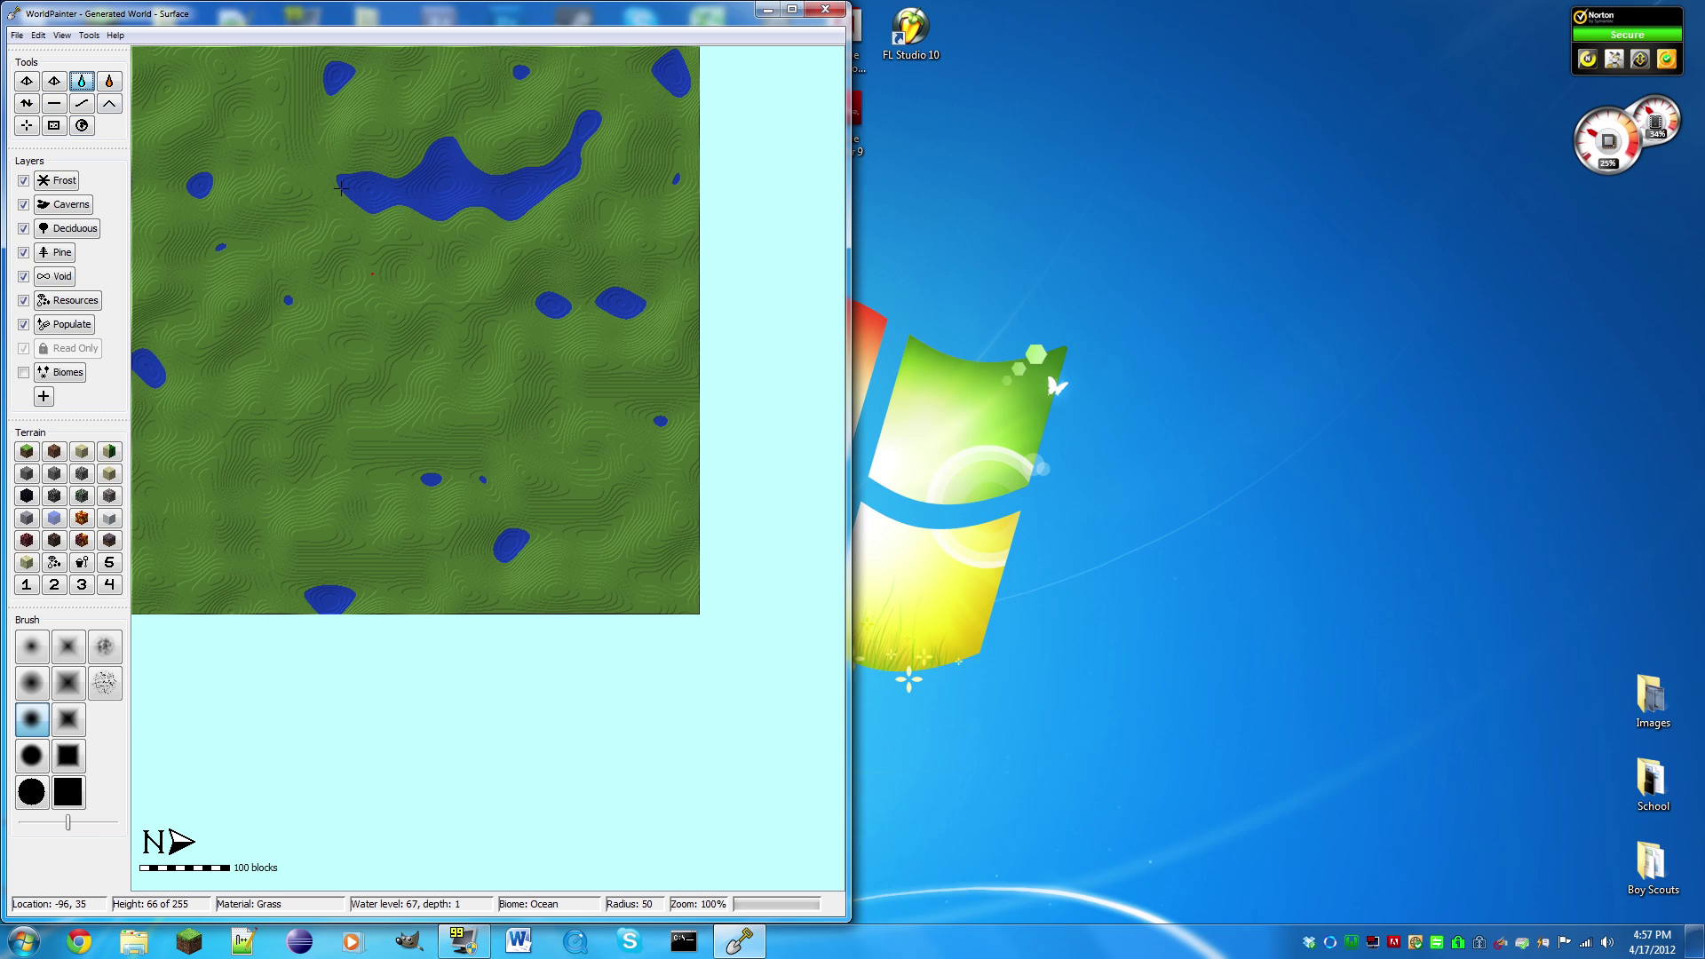
key(ctrl+z)
Try the Flatten and Smooth tools' selection and enlarge the brush radius to 124.
click(54, 103)
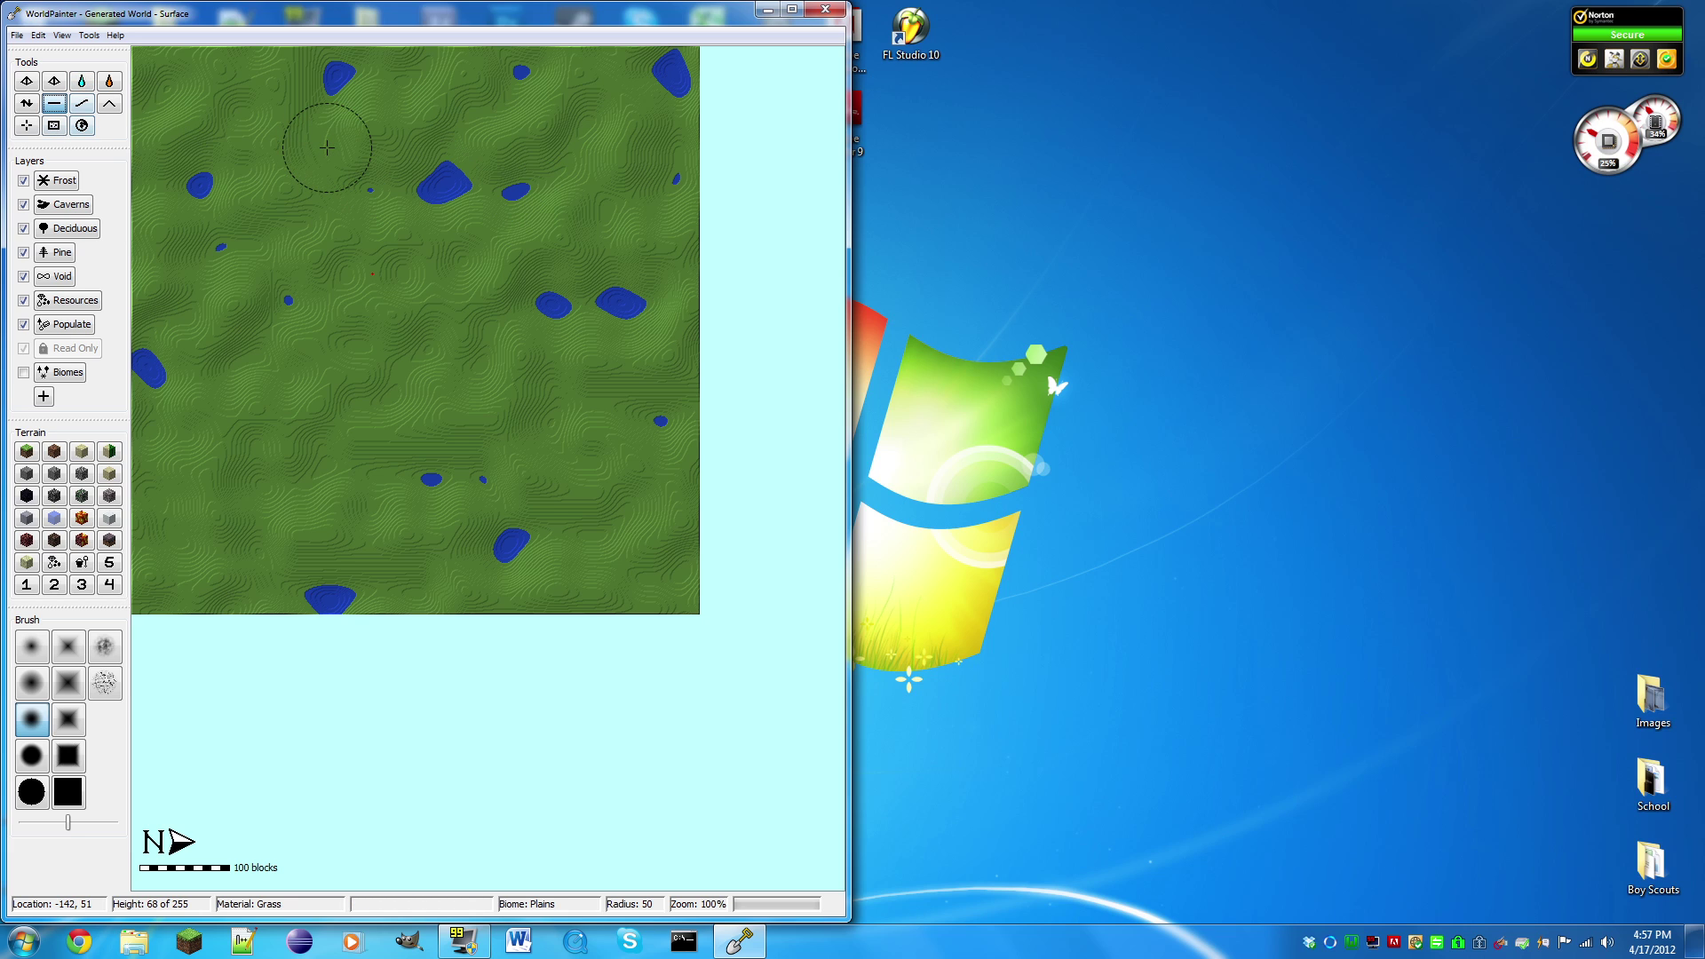
click(81, 103)
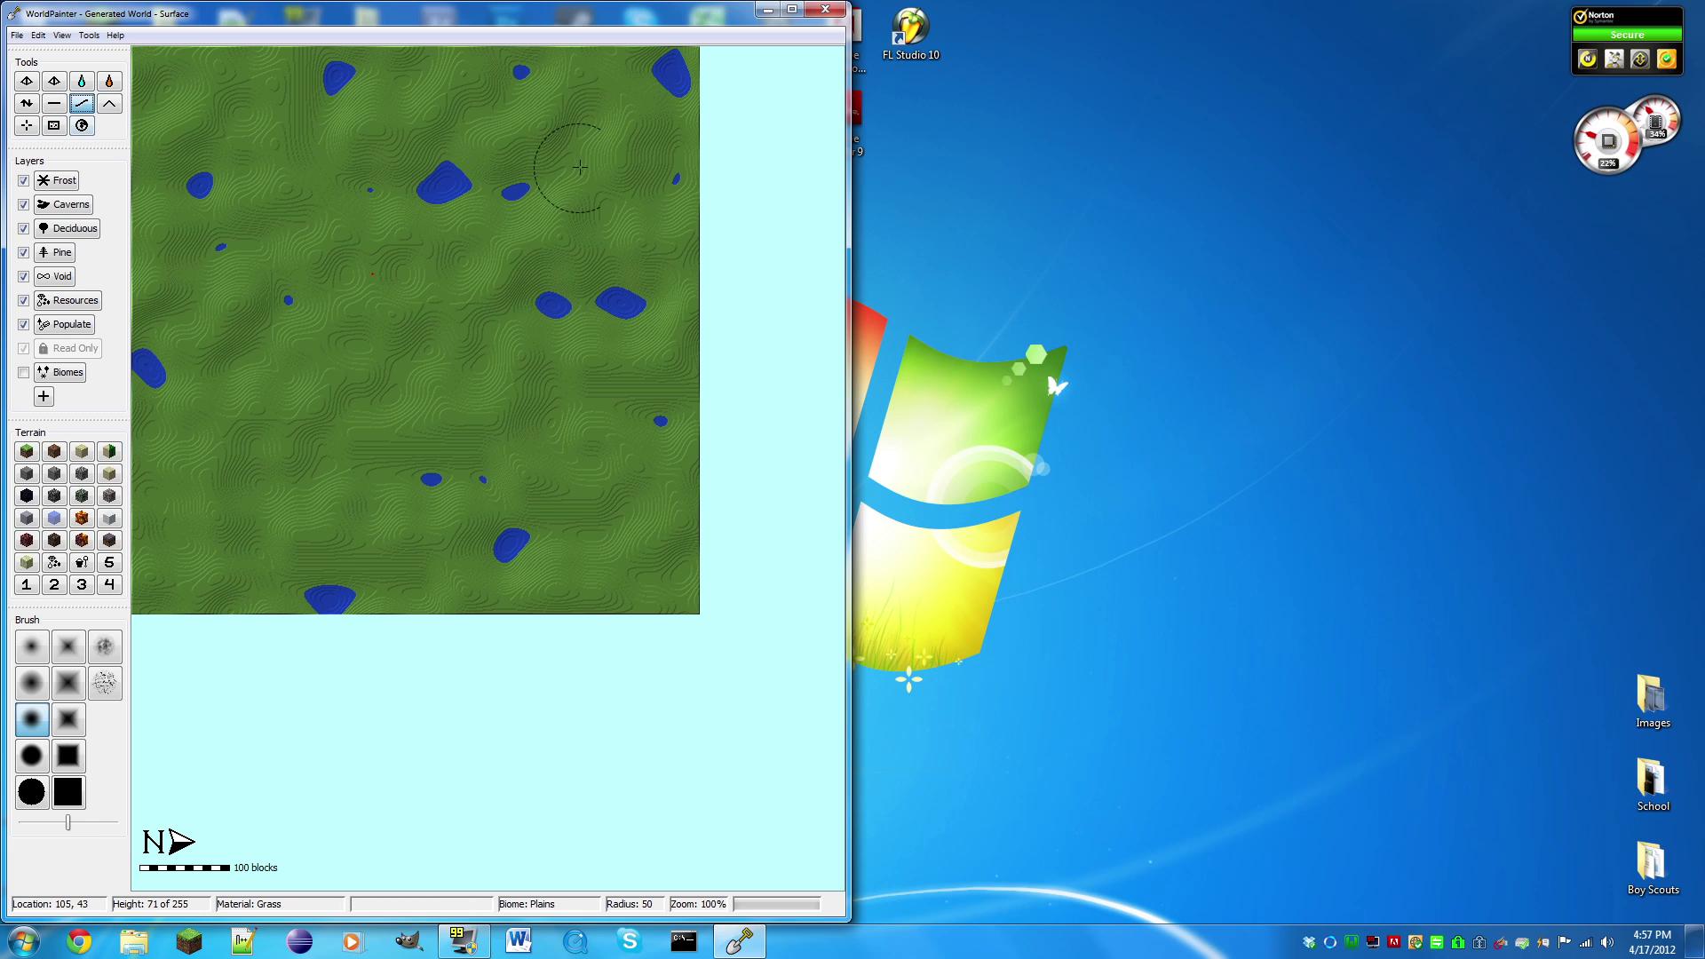
scroll(430, 316, up, 8)
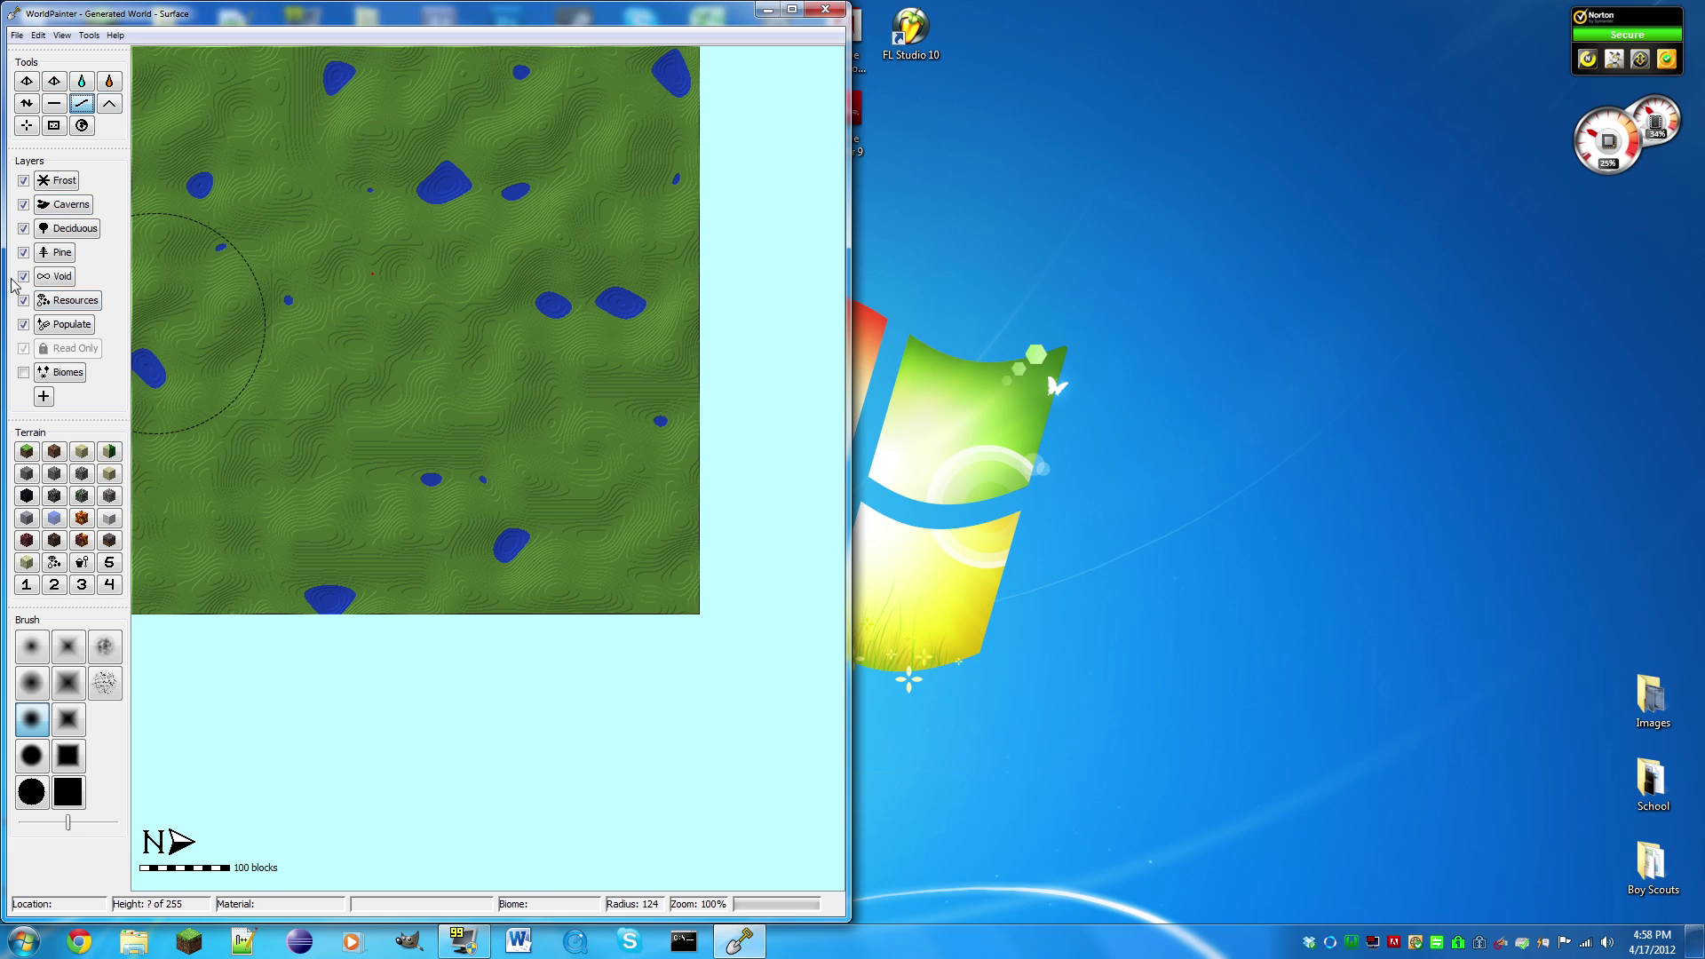
Start a new world without saving the current one, and name it Build.
click(38, 36)
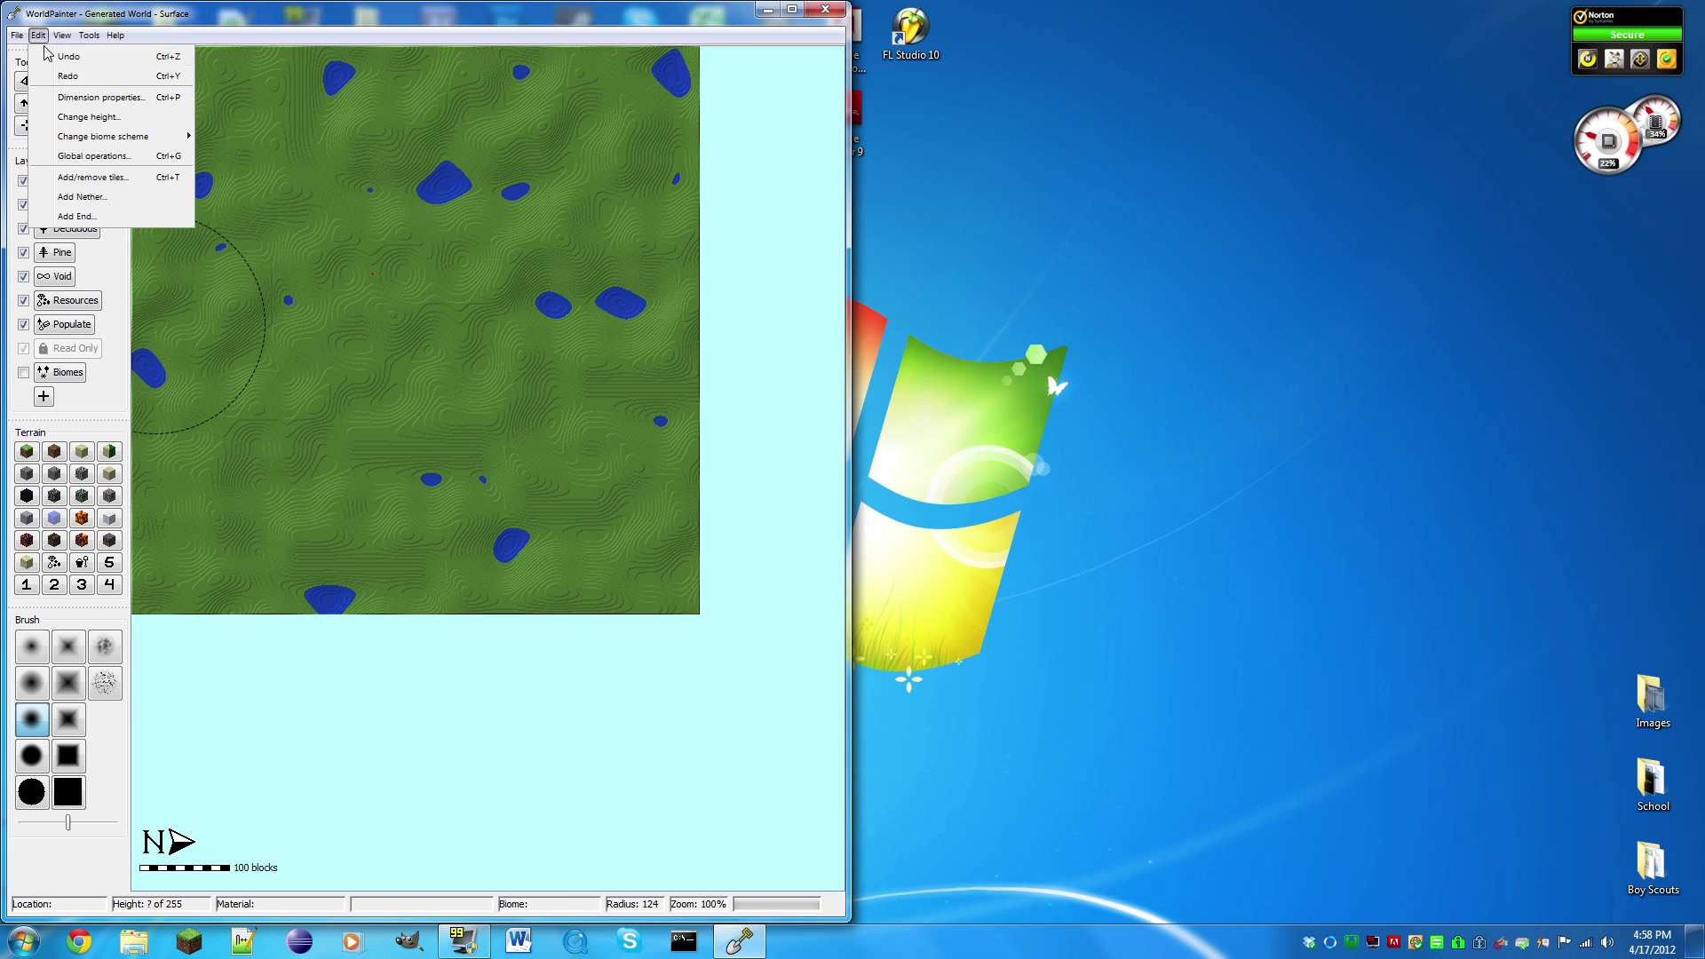
mouse_move(19, 35)
click(72, 78)
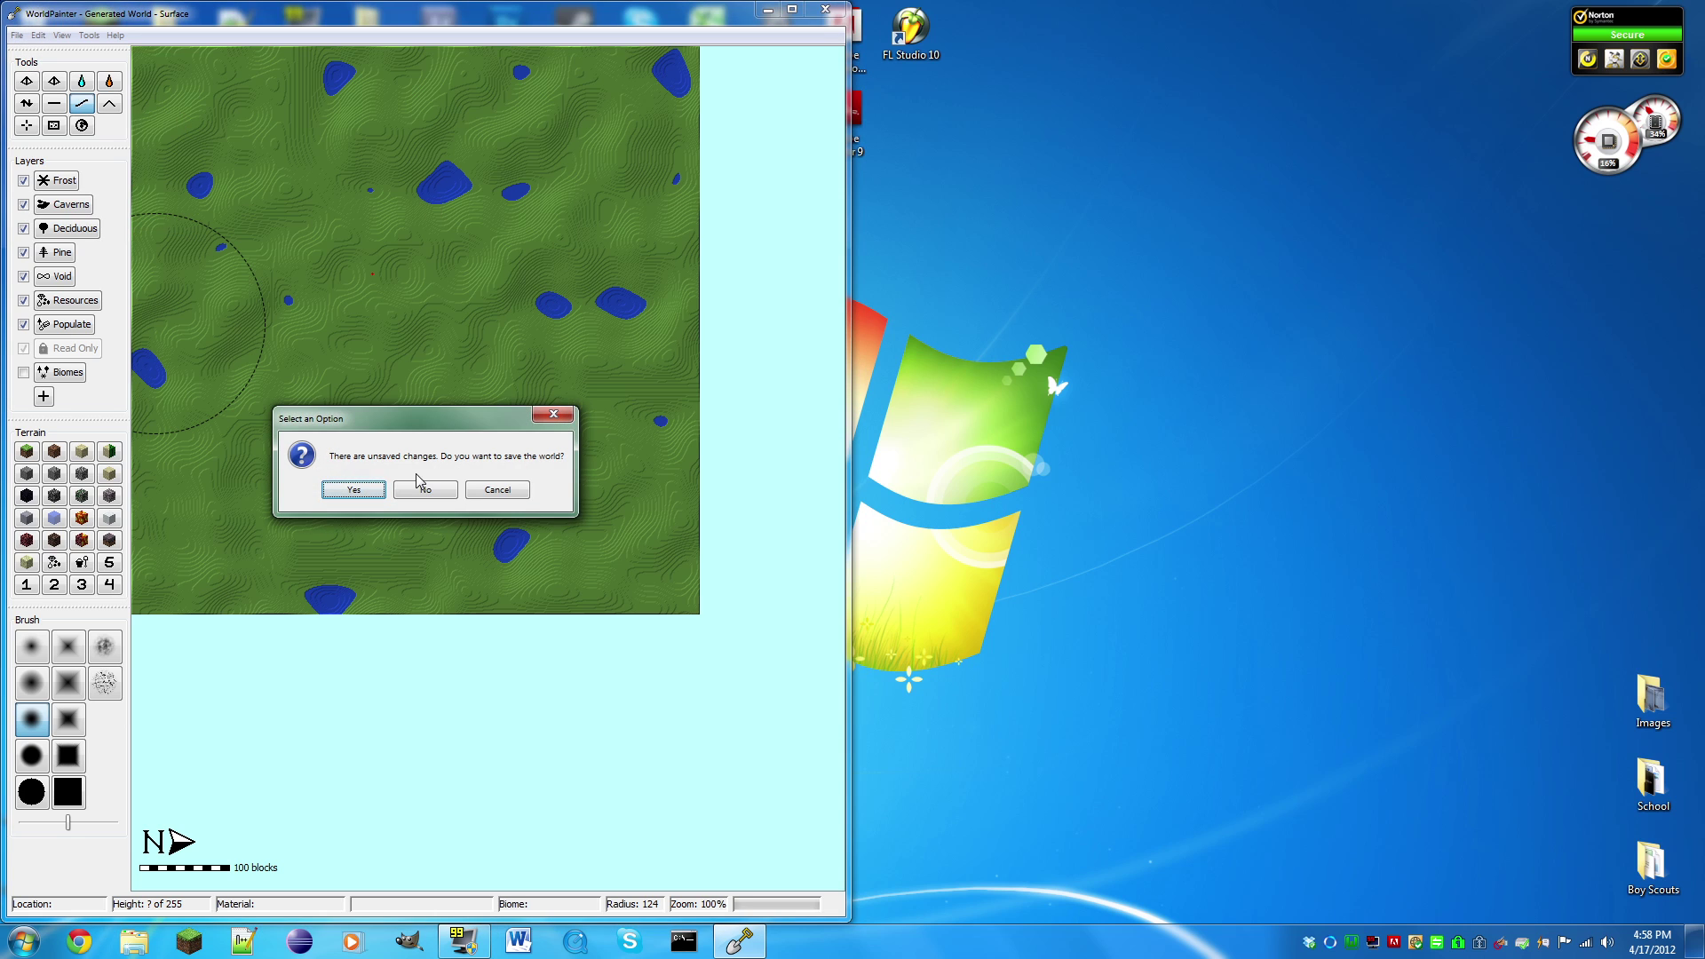
click(432, 489)
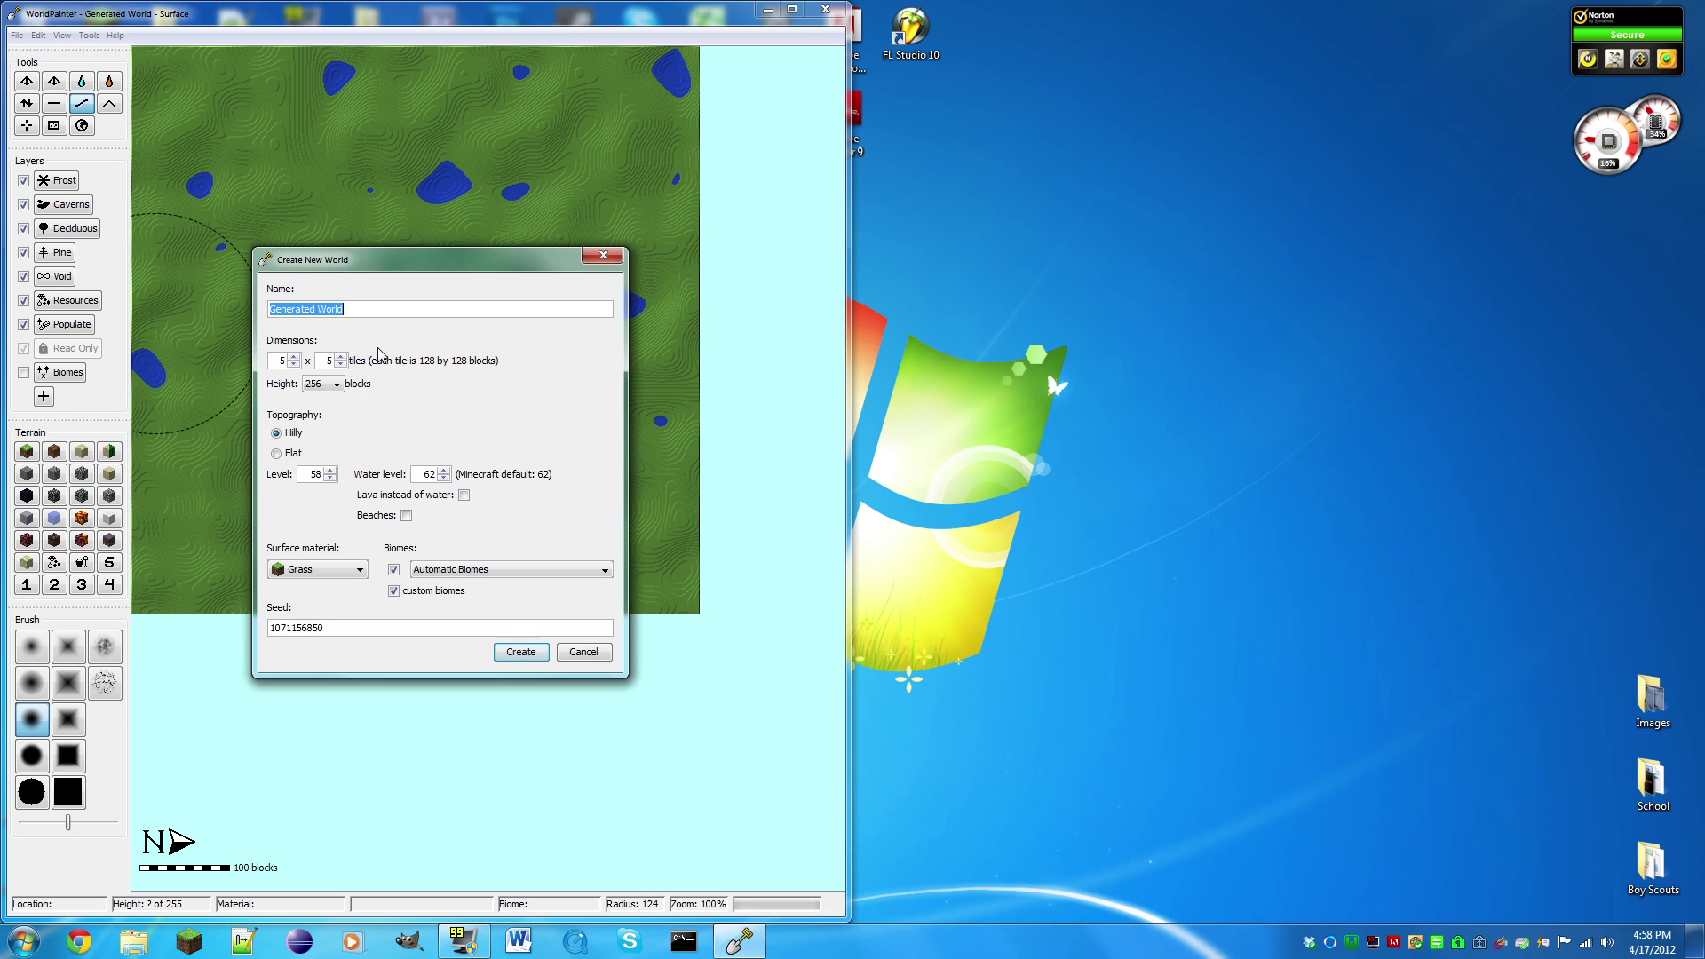
text(Build)
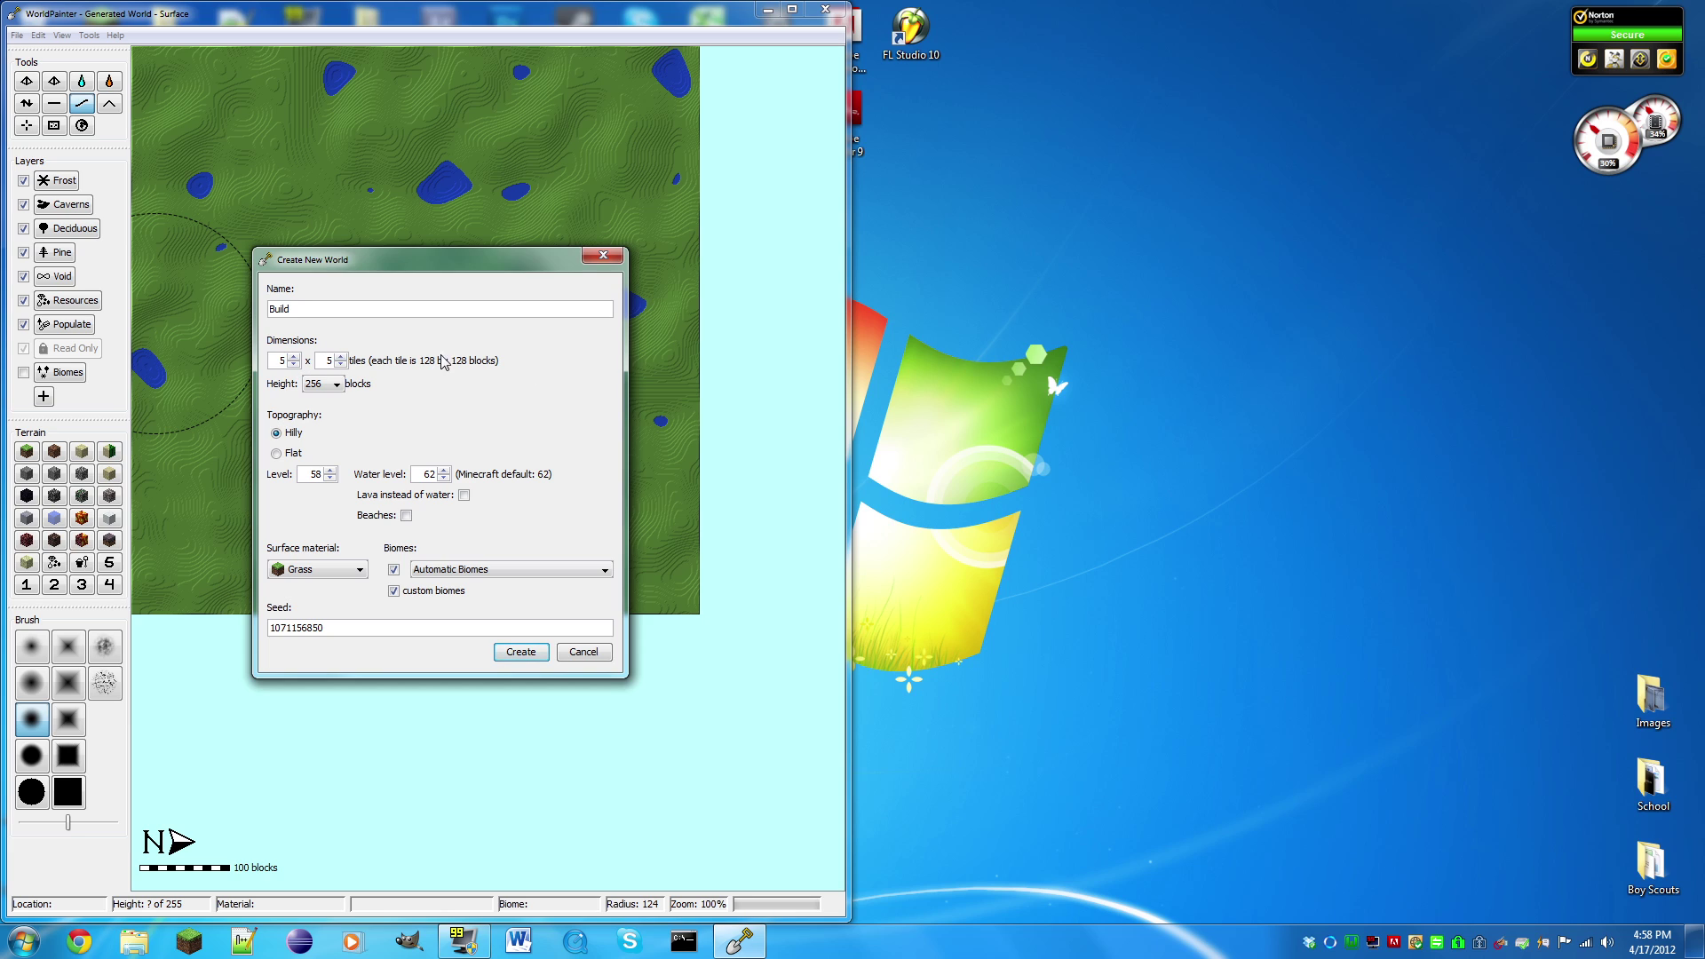
Keep the world height at 256 blocks, set the level to 20 and the water level to 40, and enable beaches.
click(323, 385)
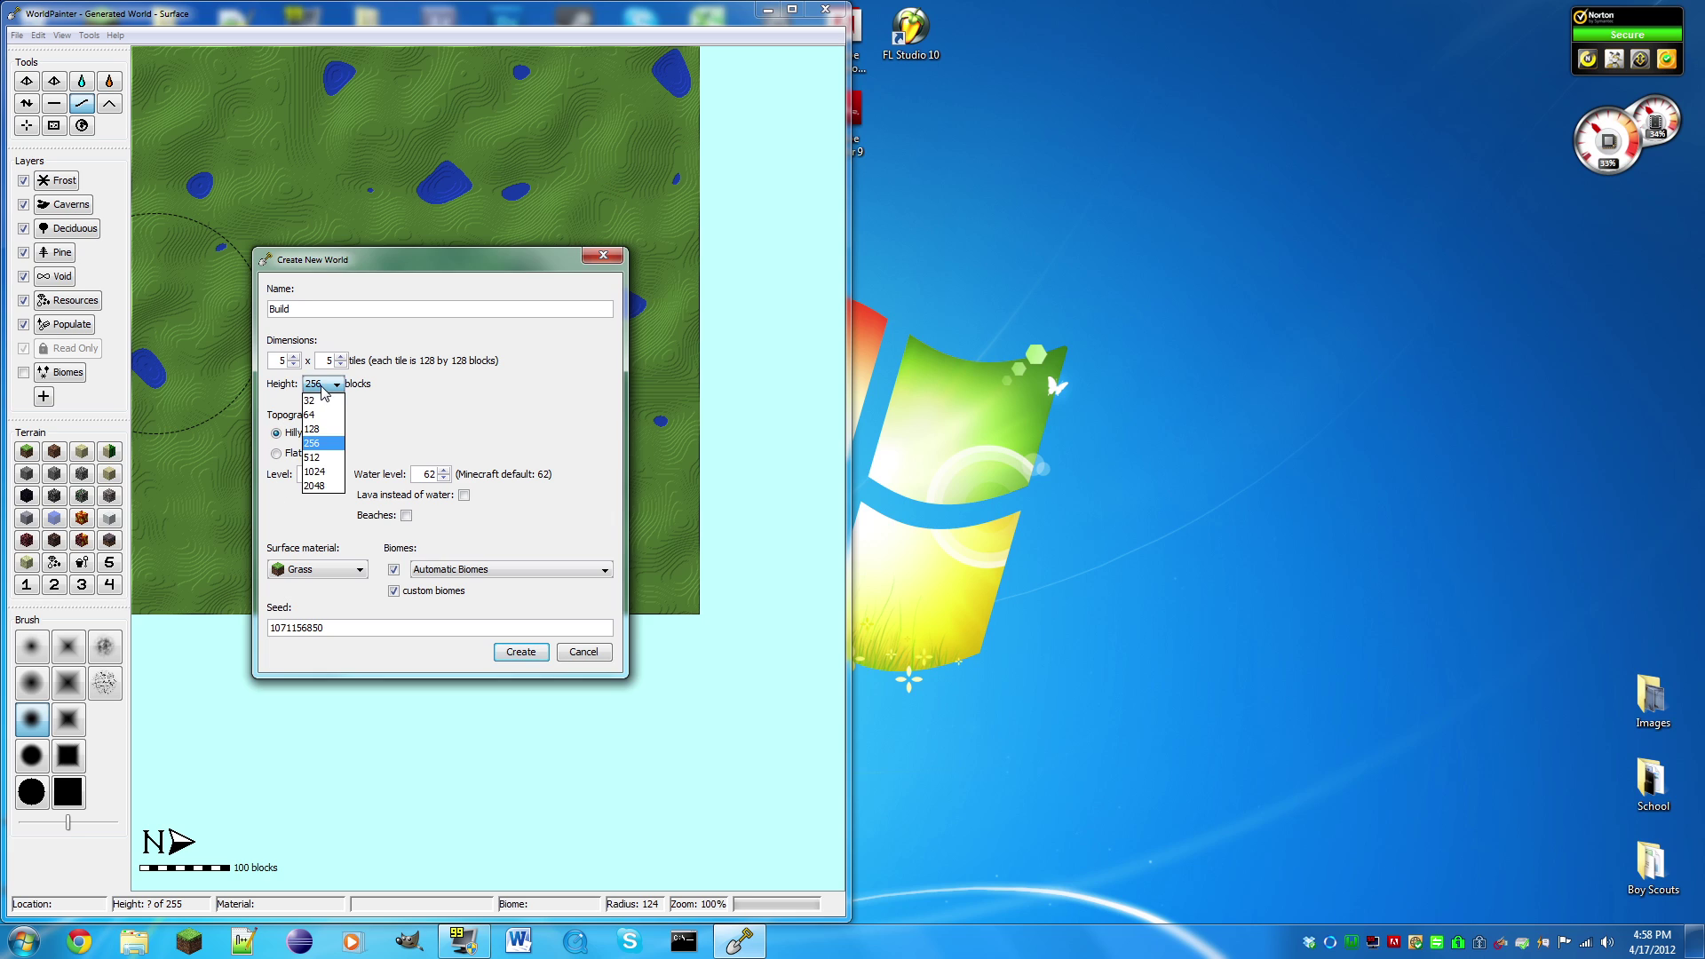
click(316, 397)
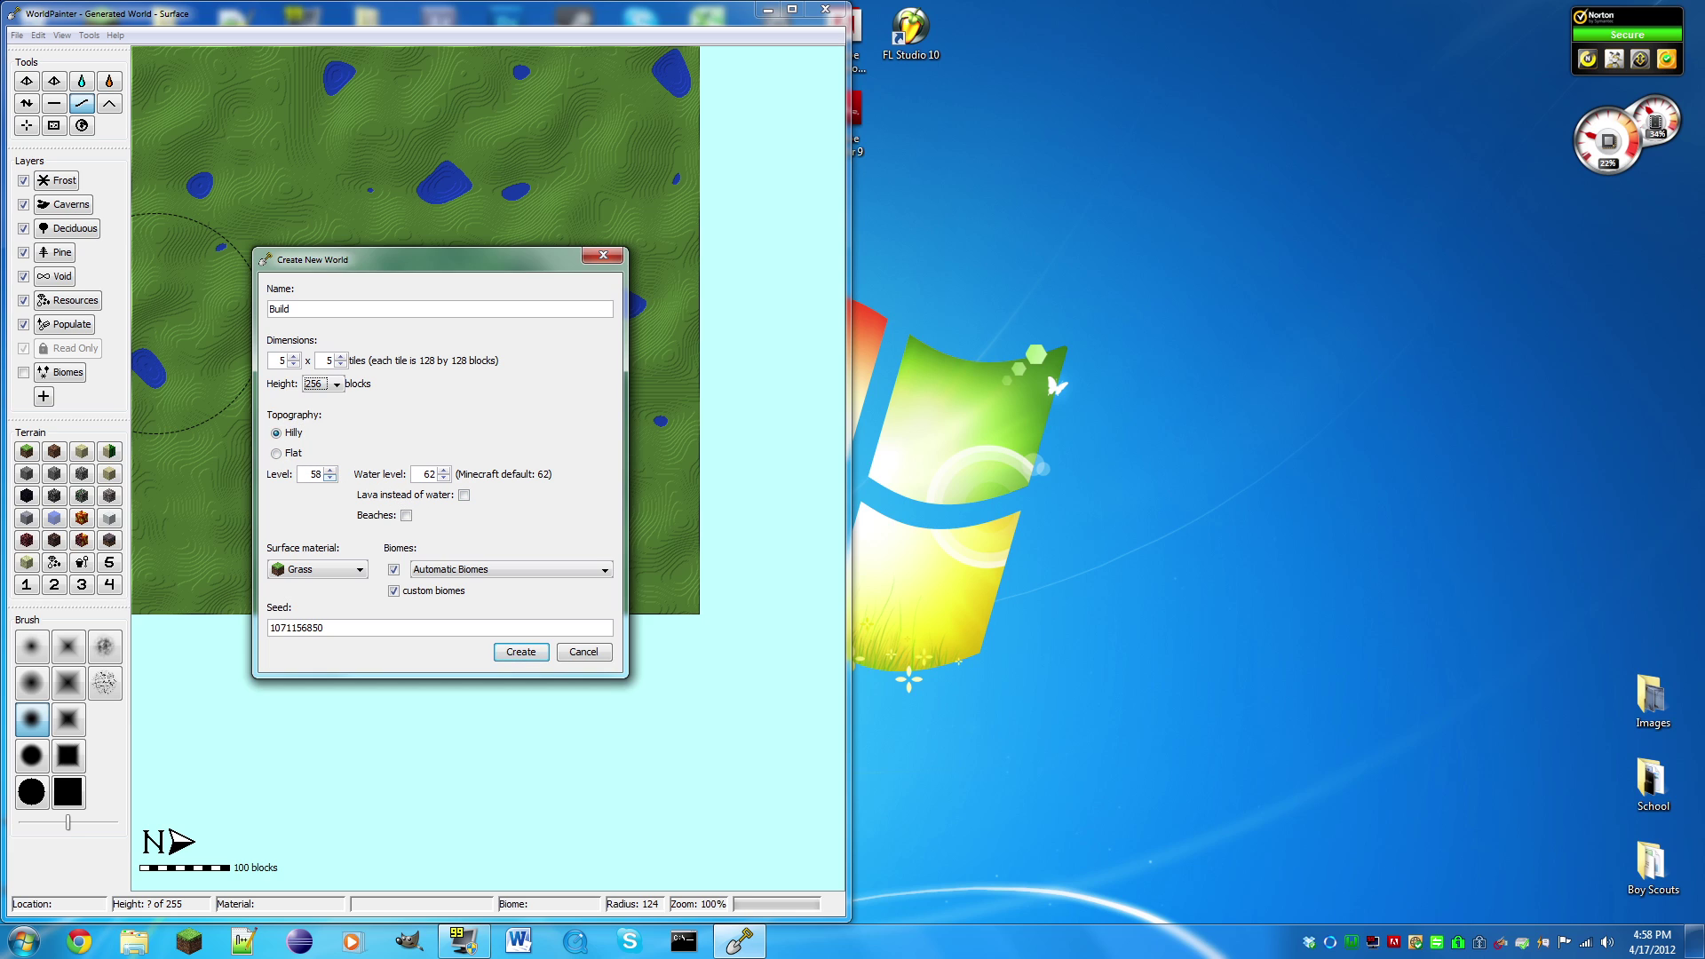
double_click(315, 474)
text(20)
double_click(426, 475)
text(40)
click(400, 518)
Choose Grass as the surface material, keep Automatic Biomes, and create the world.
click(359, 569)
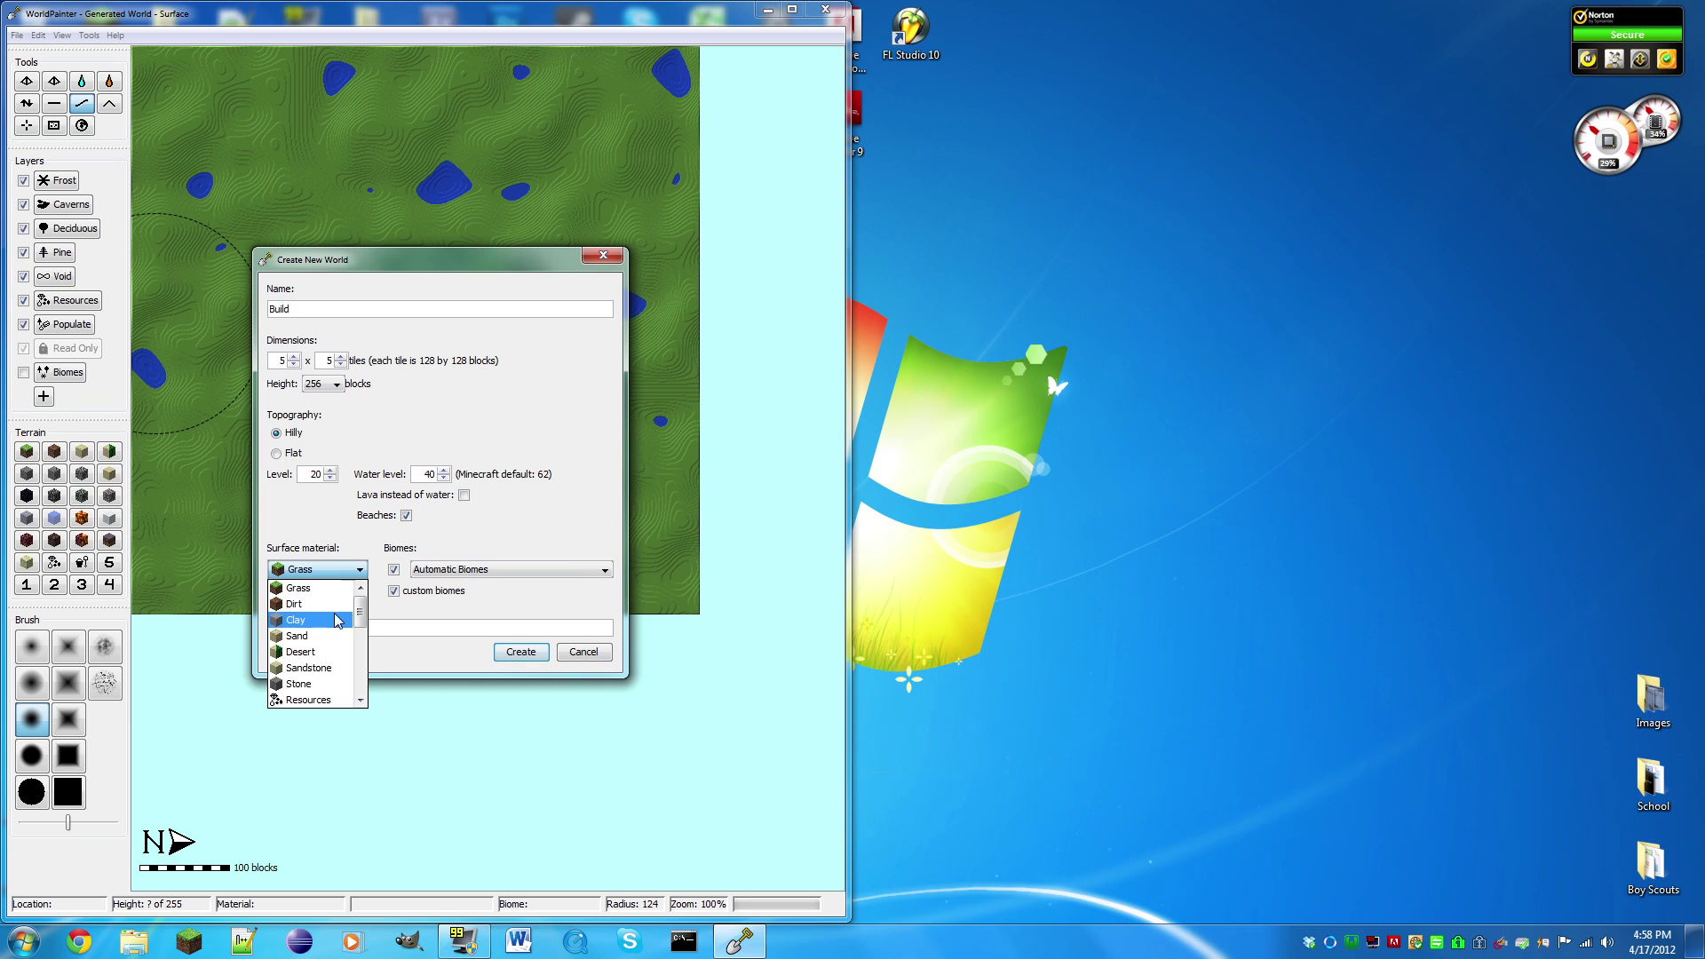
scroll(336, 633, up, 1)
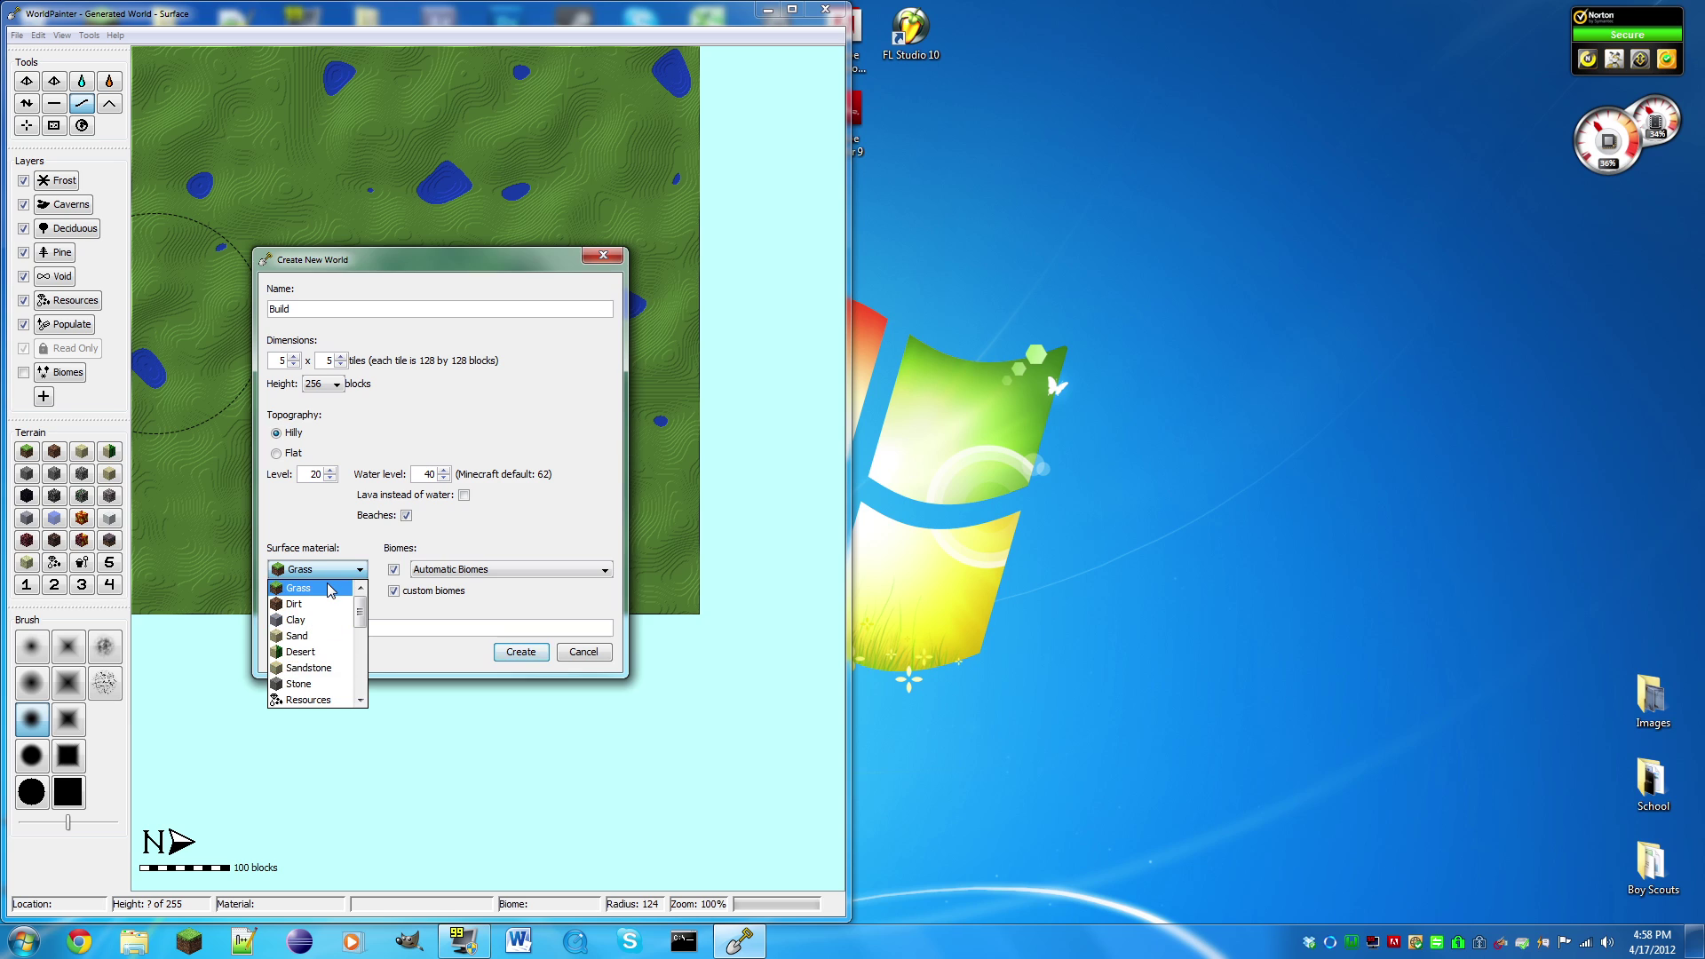
click(329, 589)
click(469, 571)
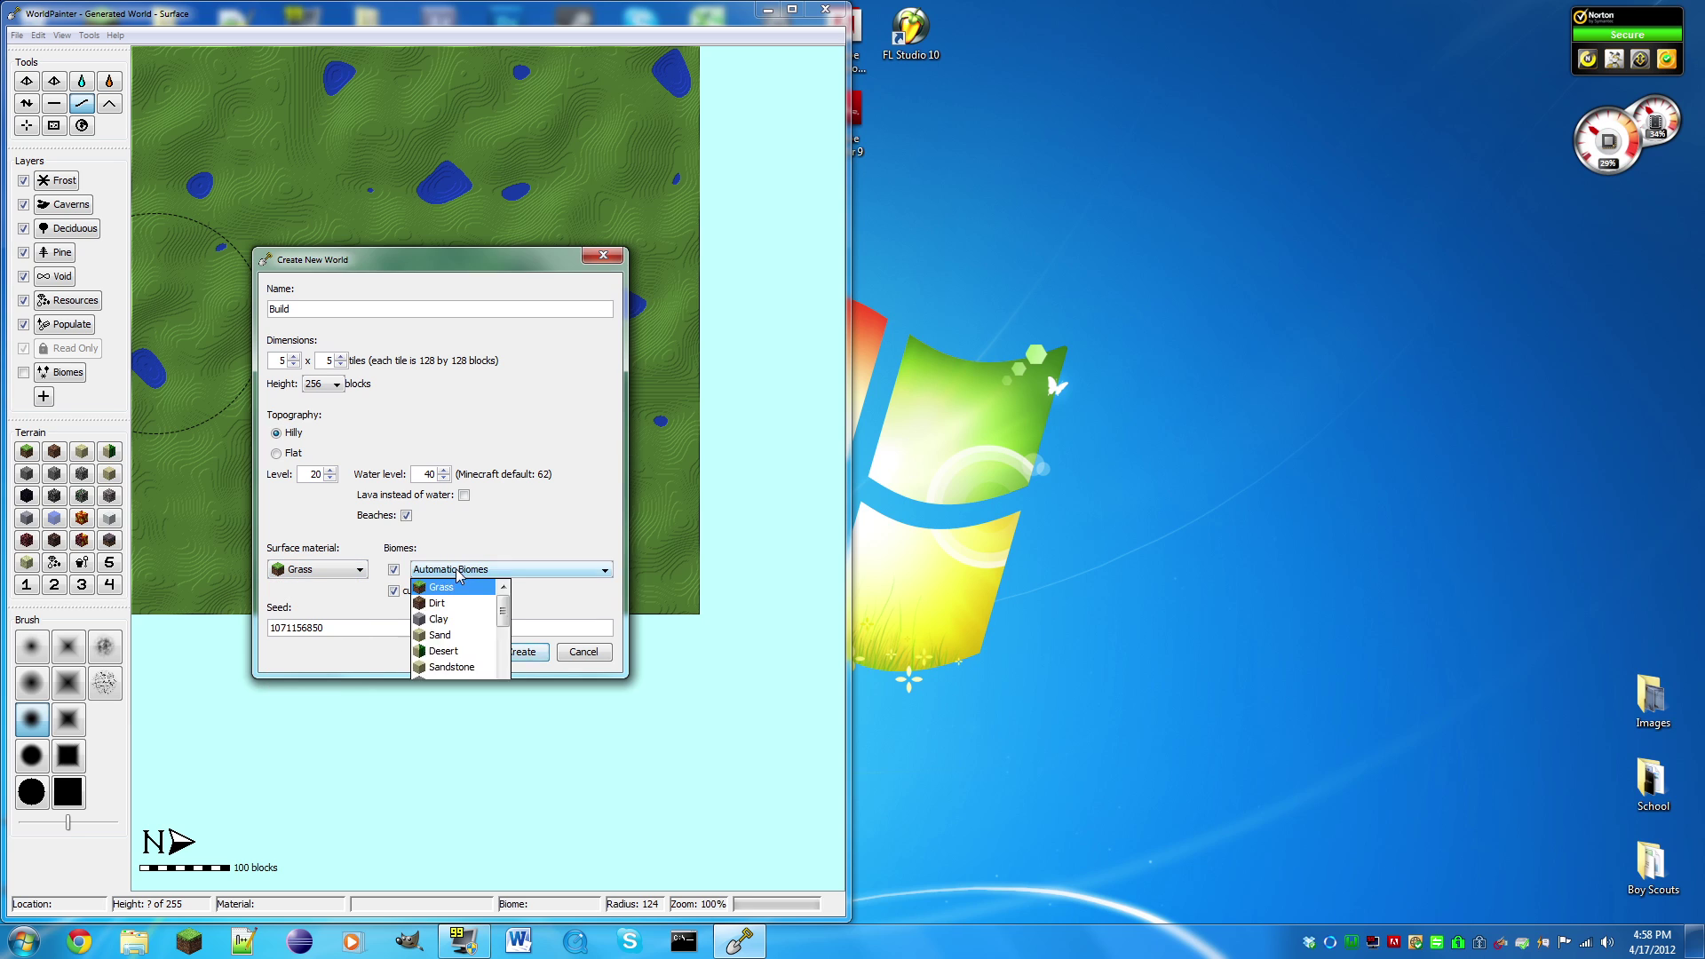
click(458, 590)
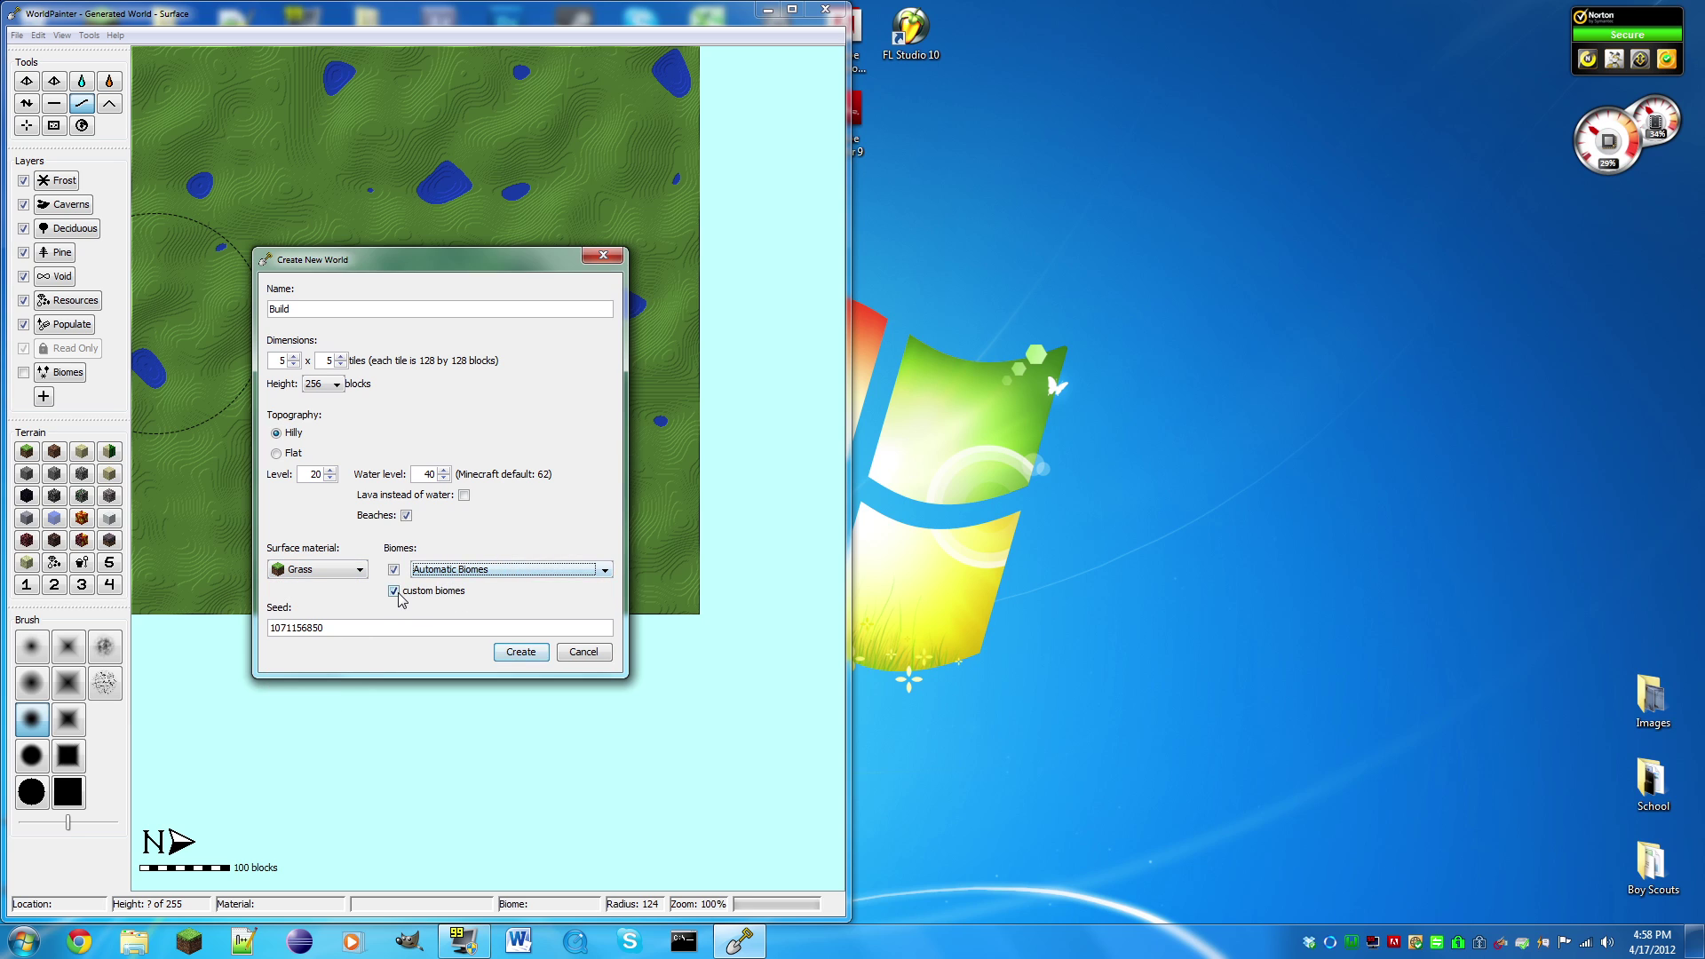
click(521, 652)
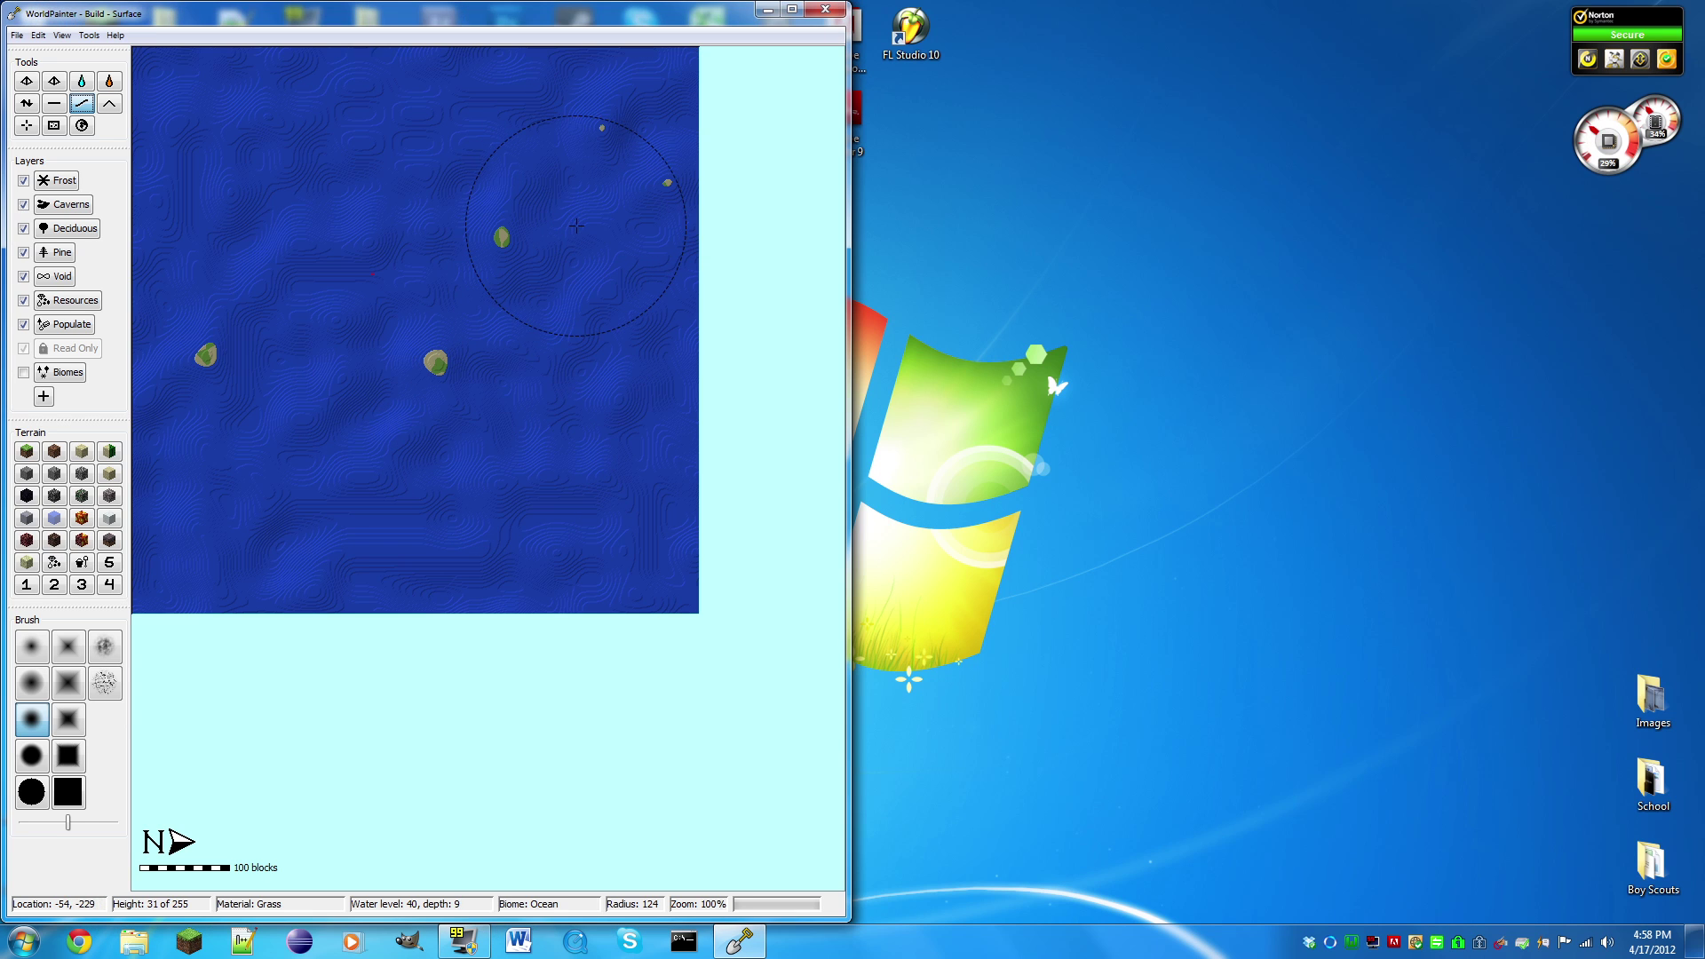
Show the 3D view of the world and place its window beside the map, returning to the map window.
click(61, 35)
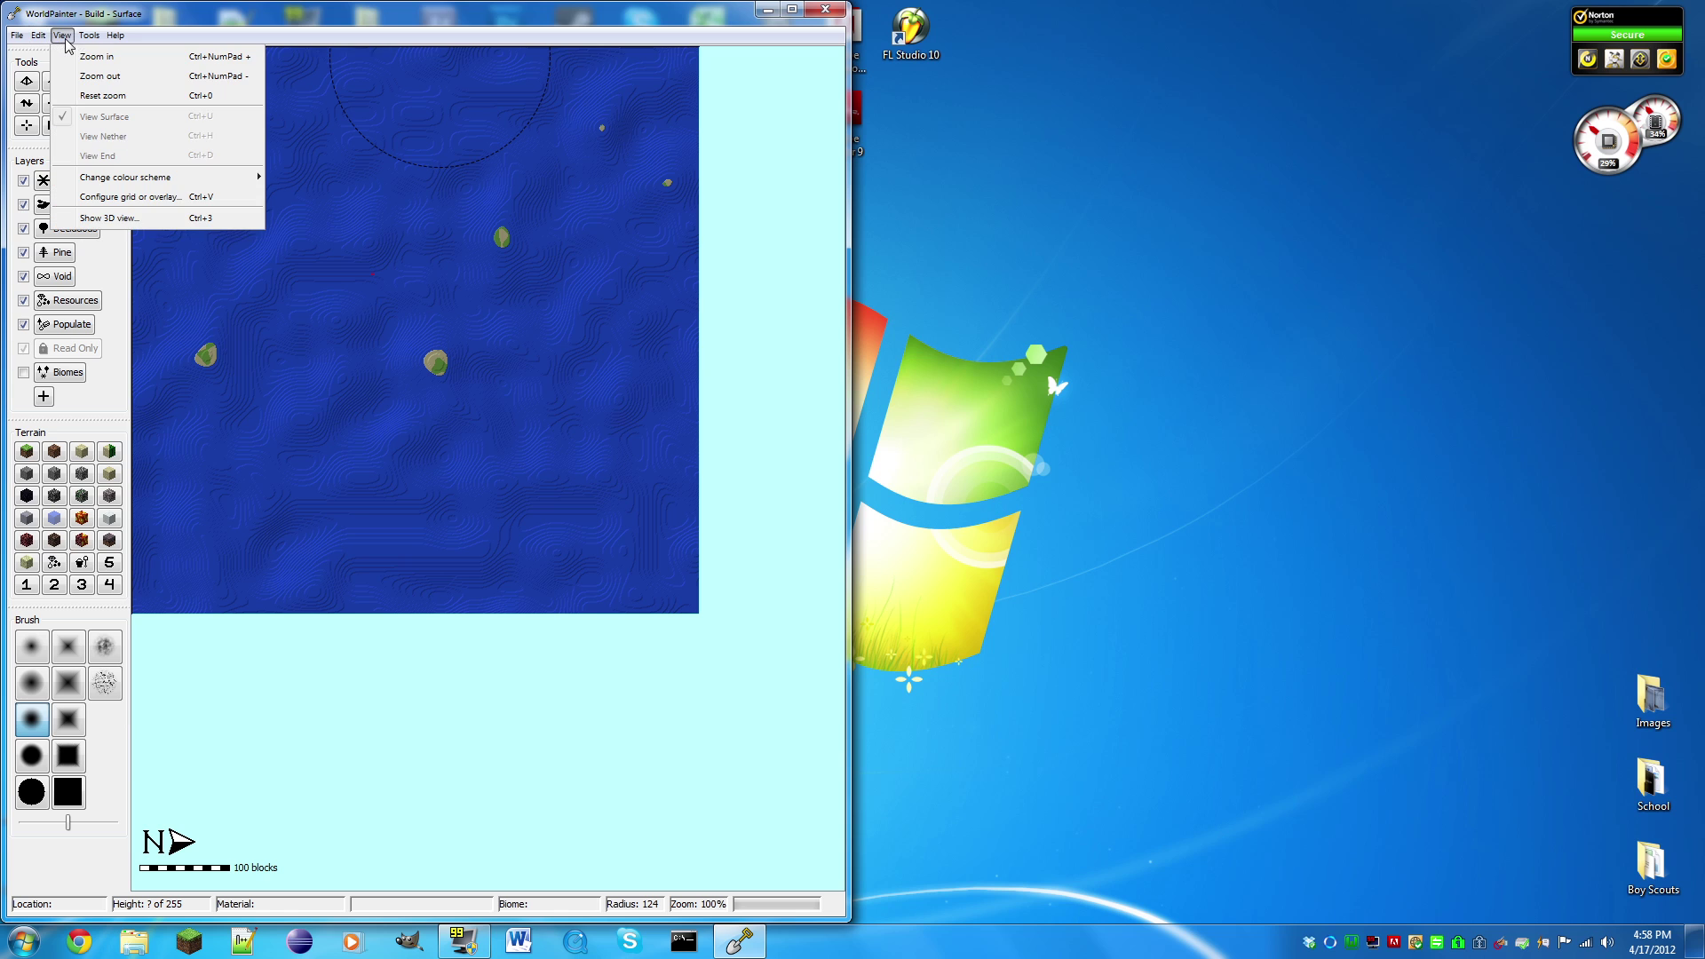
click(124, 218)
drag(407, 213, 1702, 815)
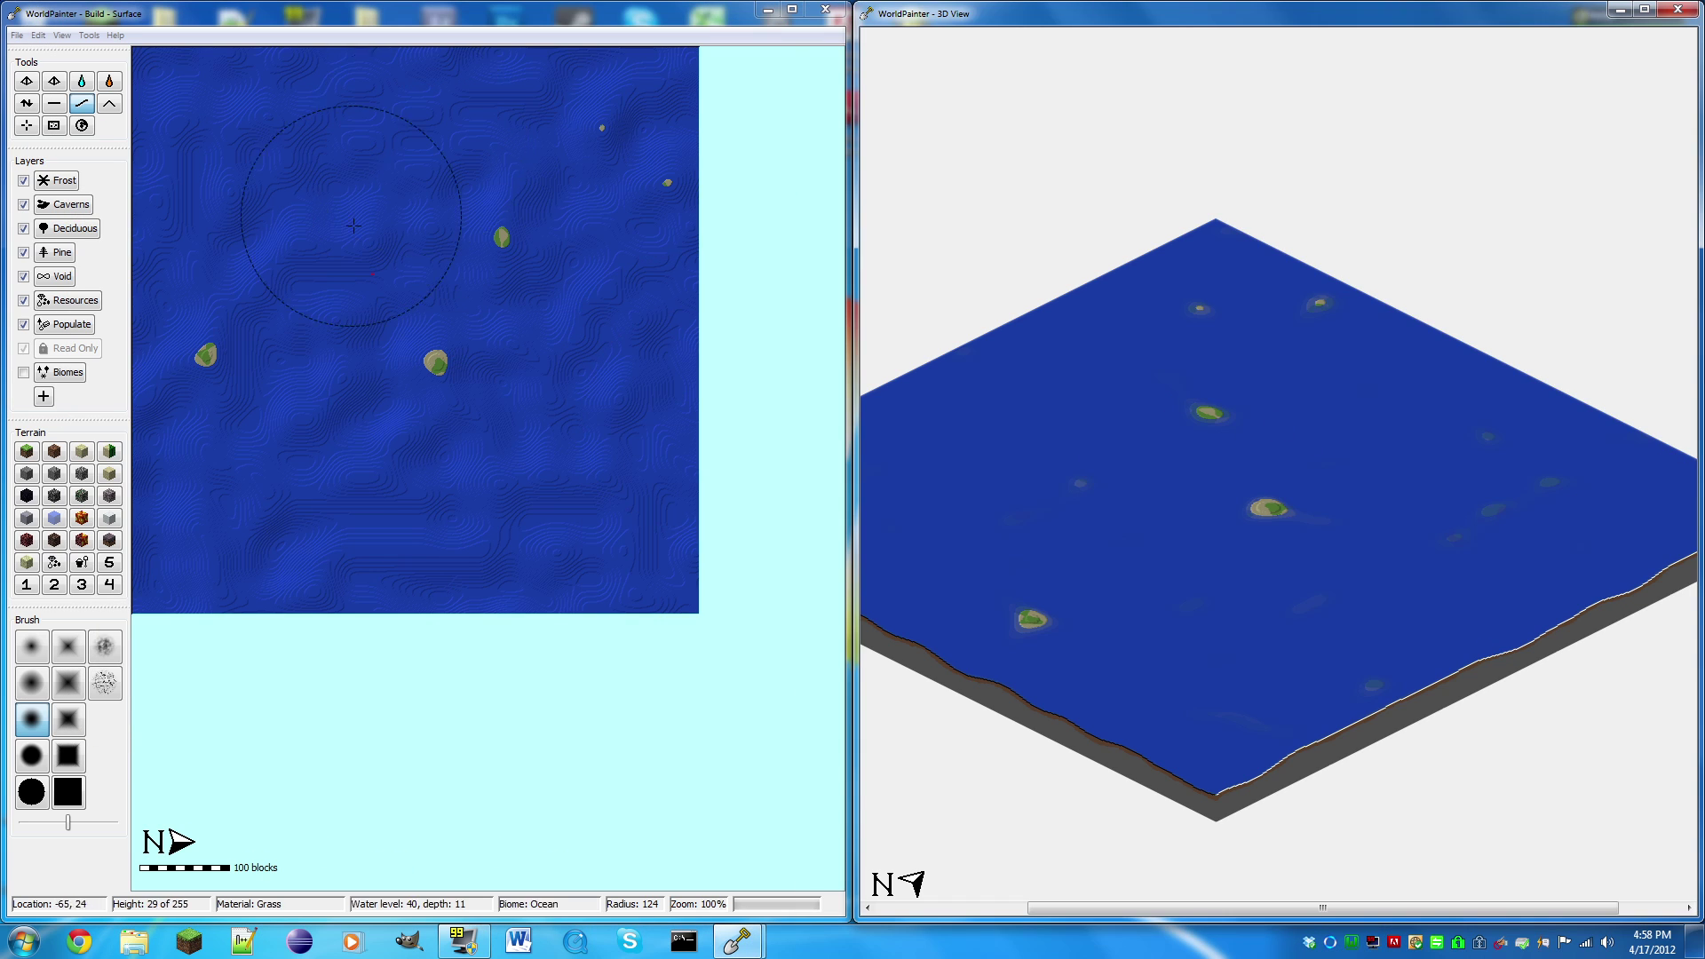
click(537, 10)
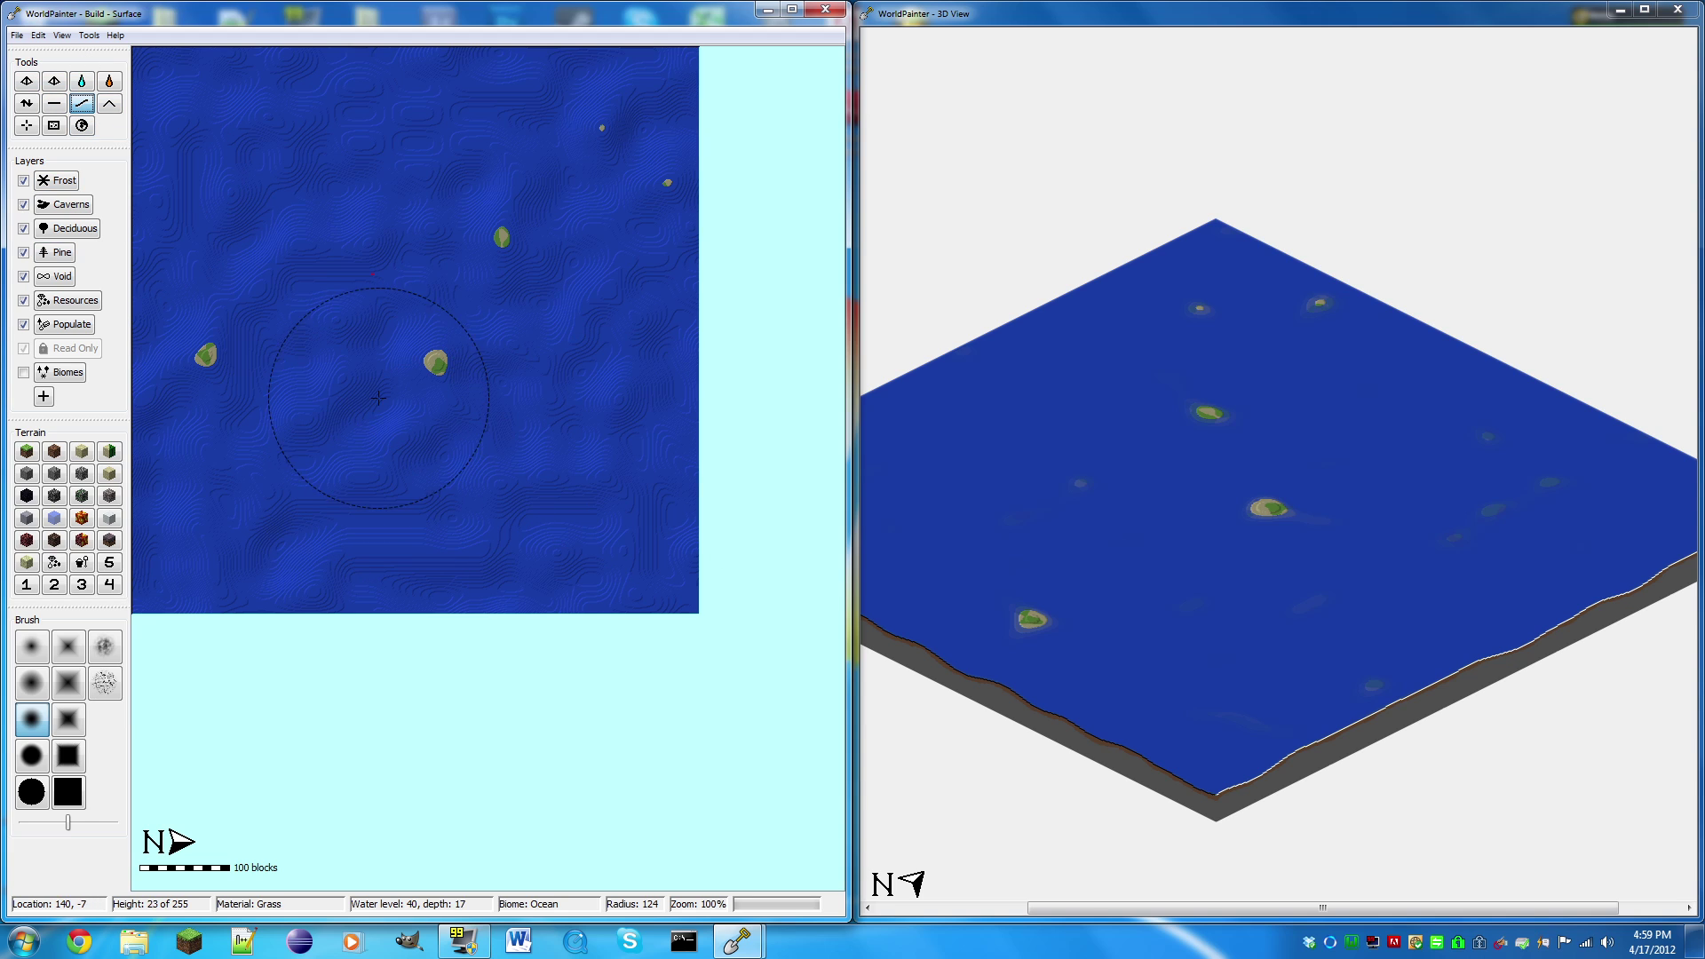
Sink the small islands below the water with the Height tool, using a rough textured brush of radius 45 at maximum intensity.
click(27, 103)
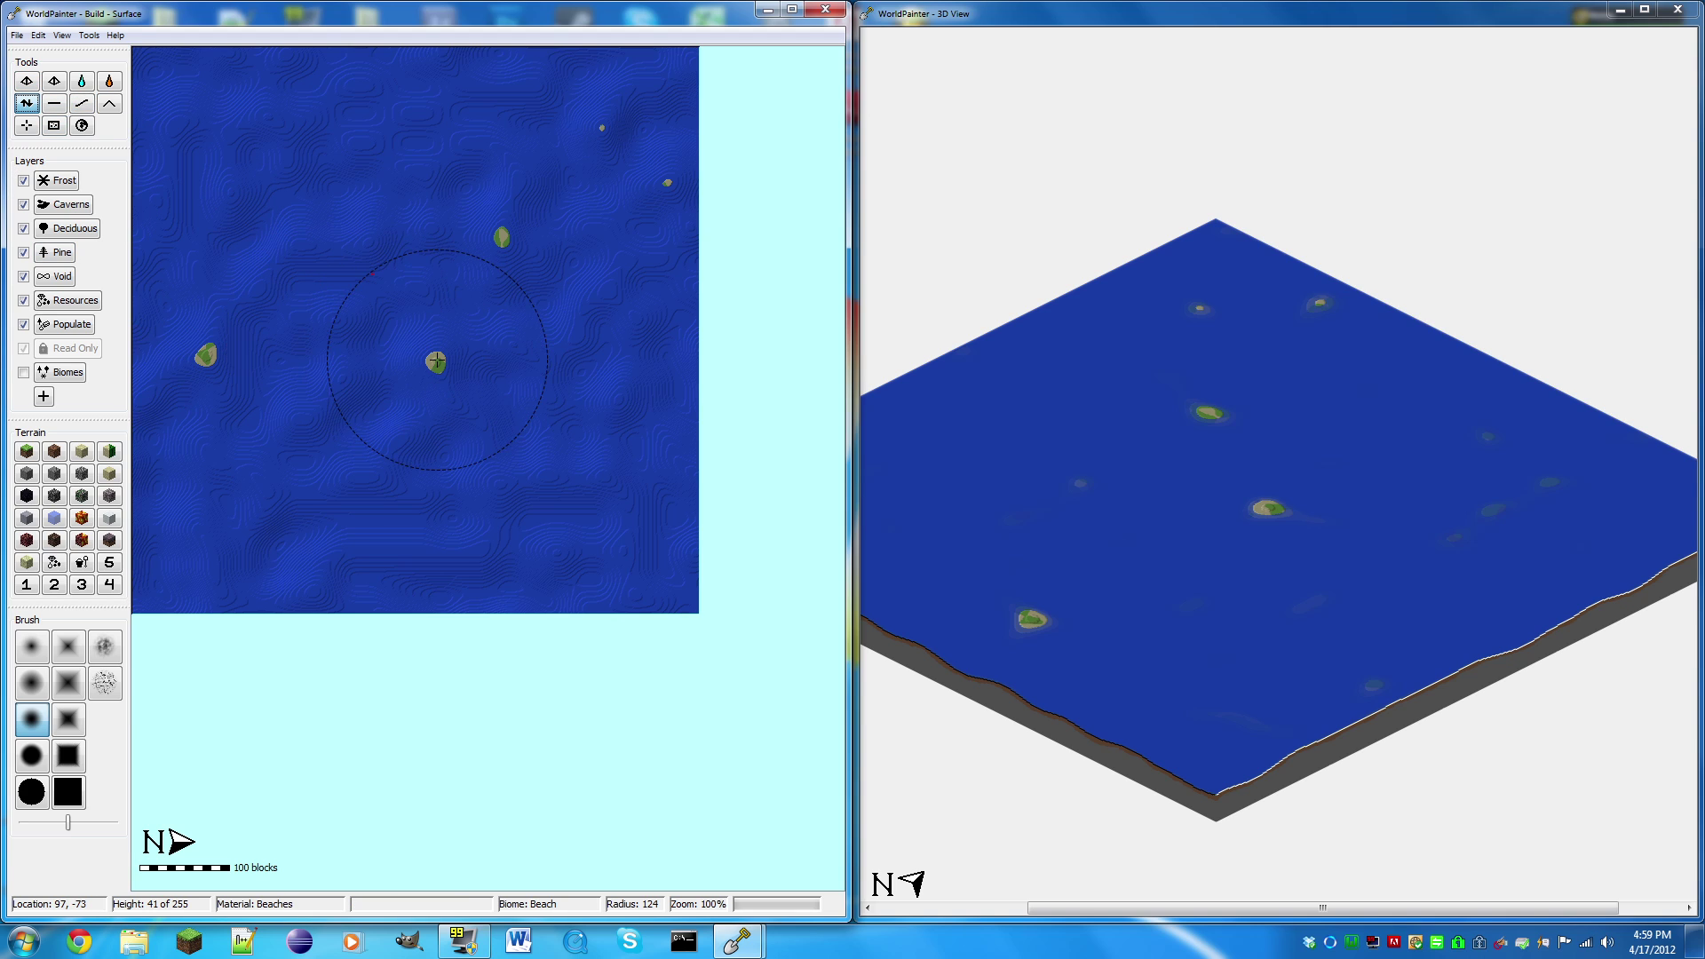
scroll(436, 360, down, 10)
click(105, 647)
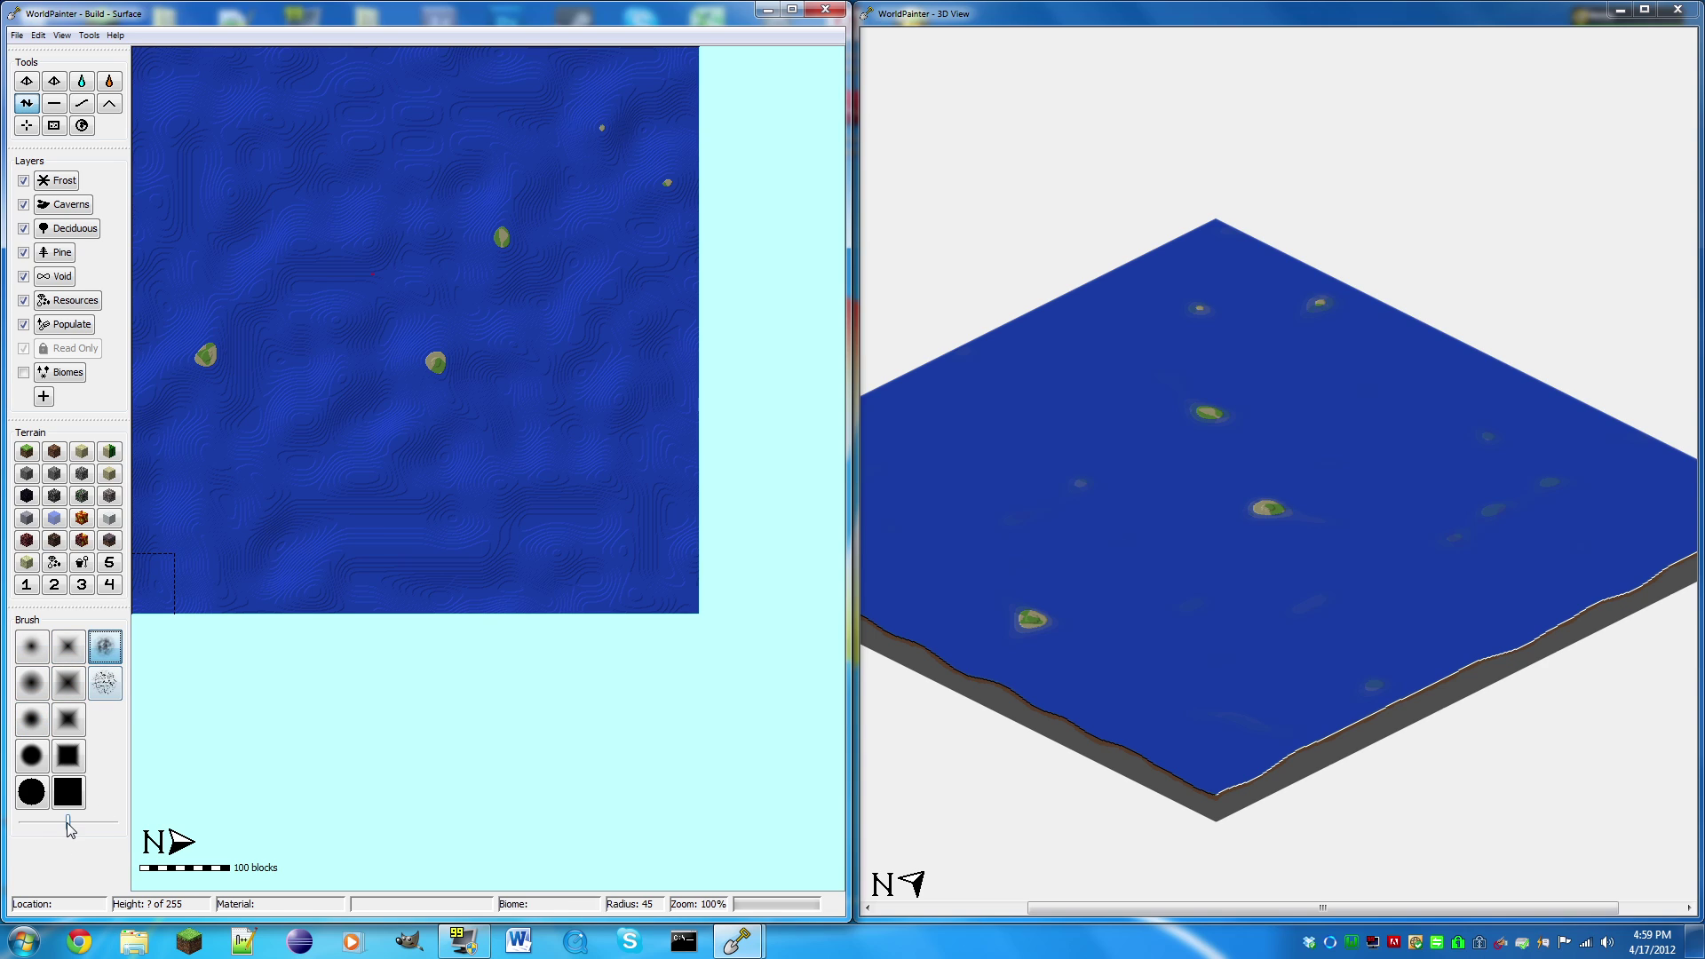
drag(68, 823, 118, 823)
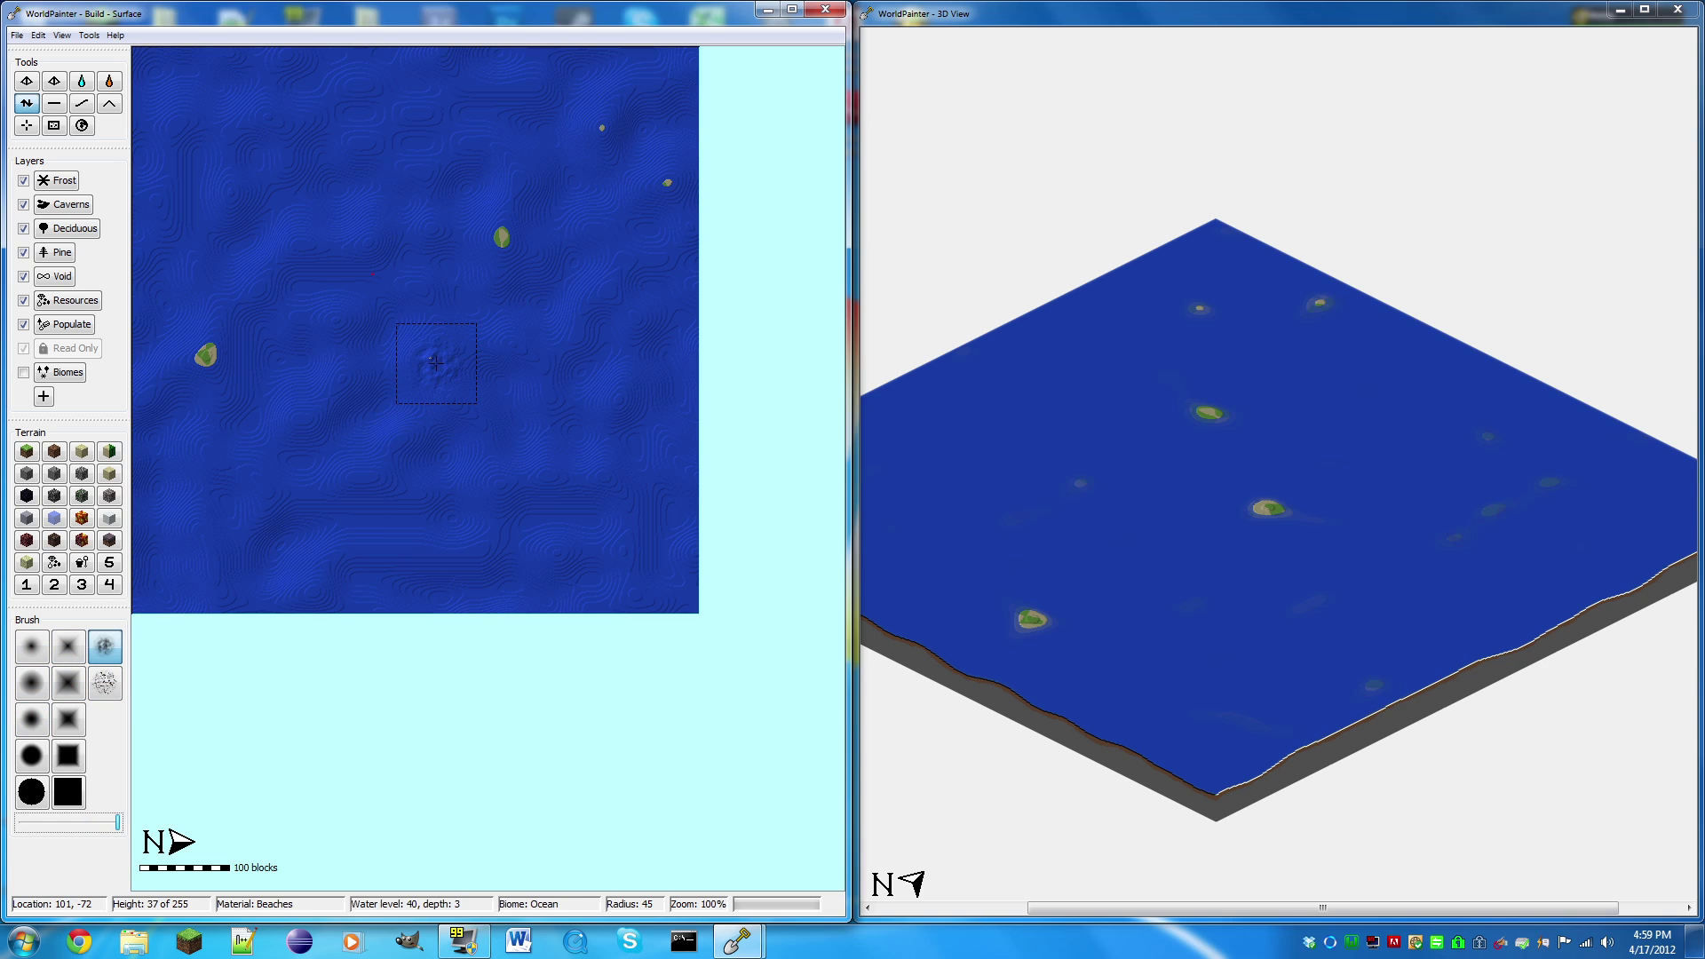
click(209, 359)
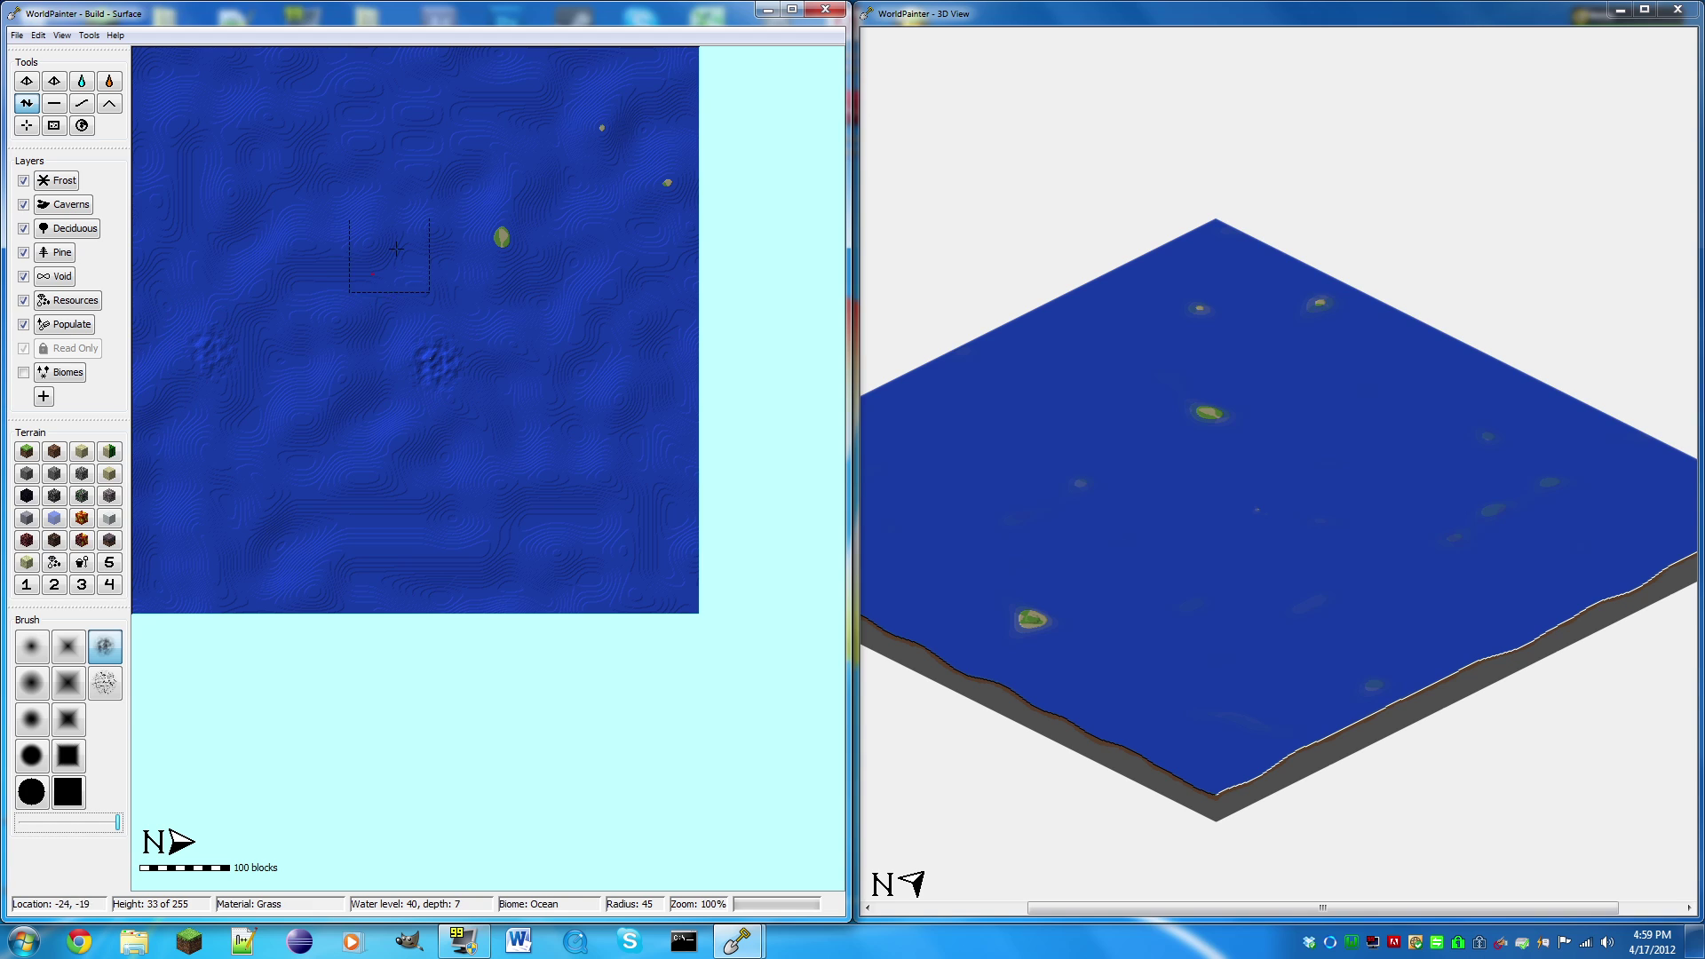
click(497, 233)
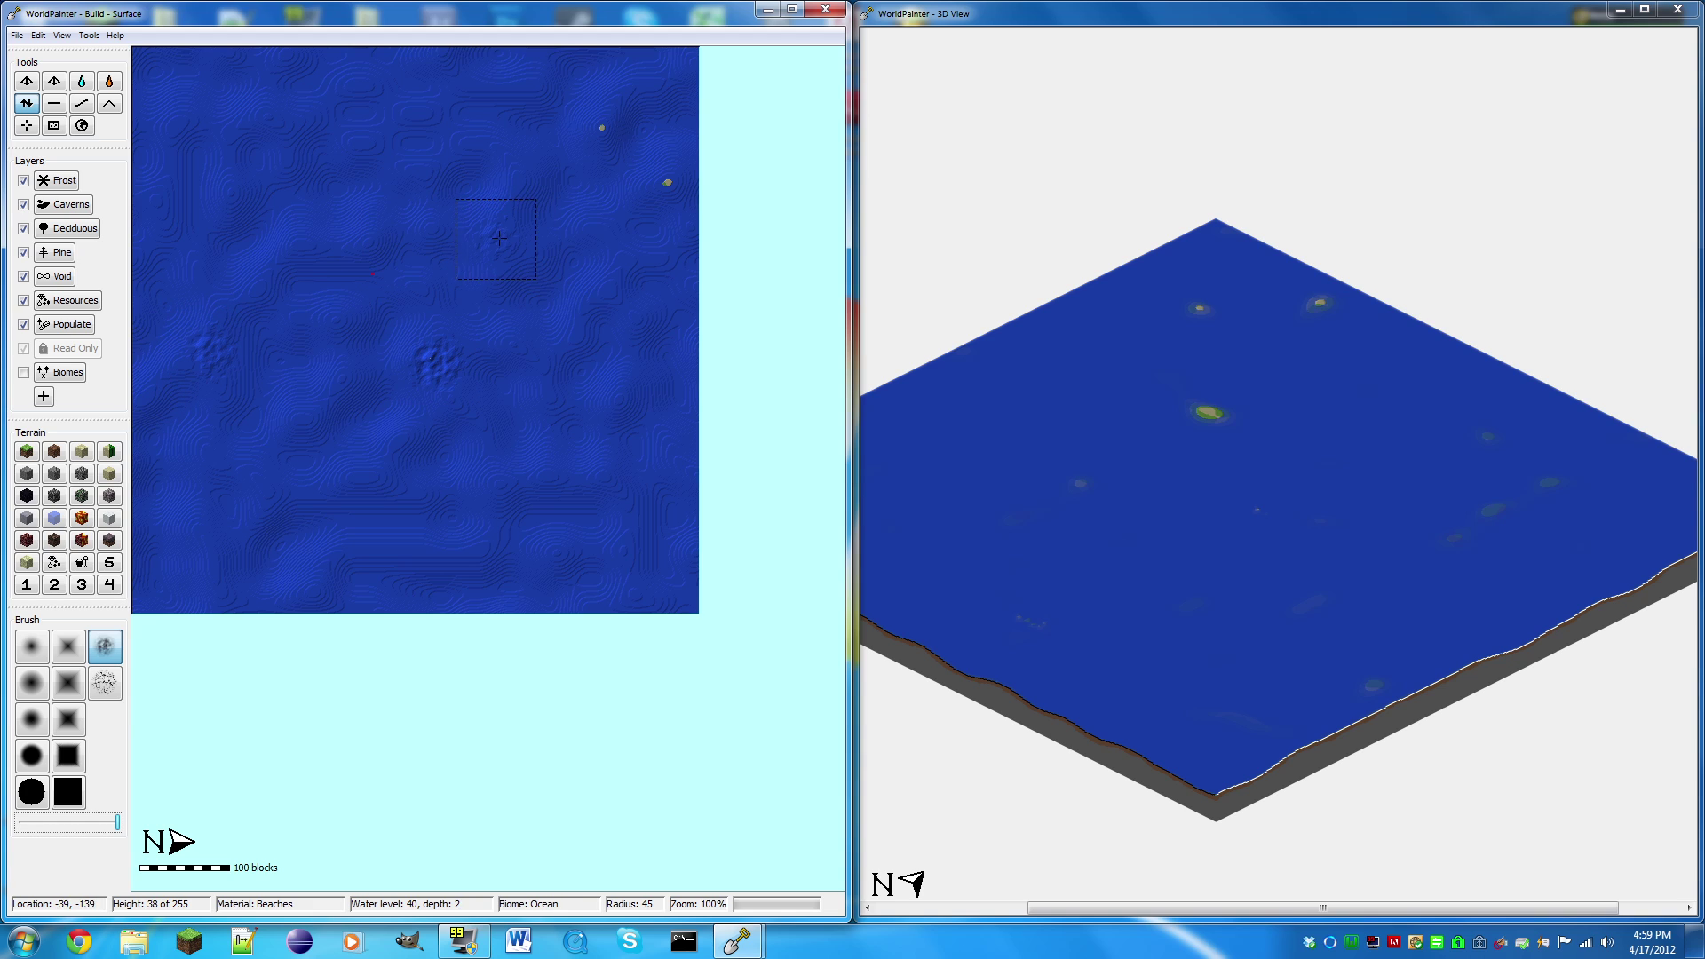
click(602, 127)
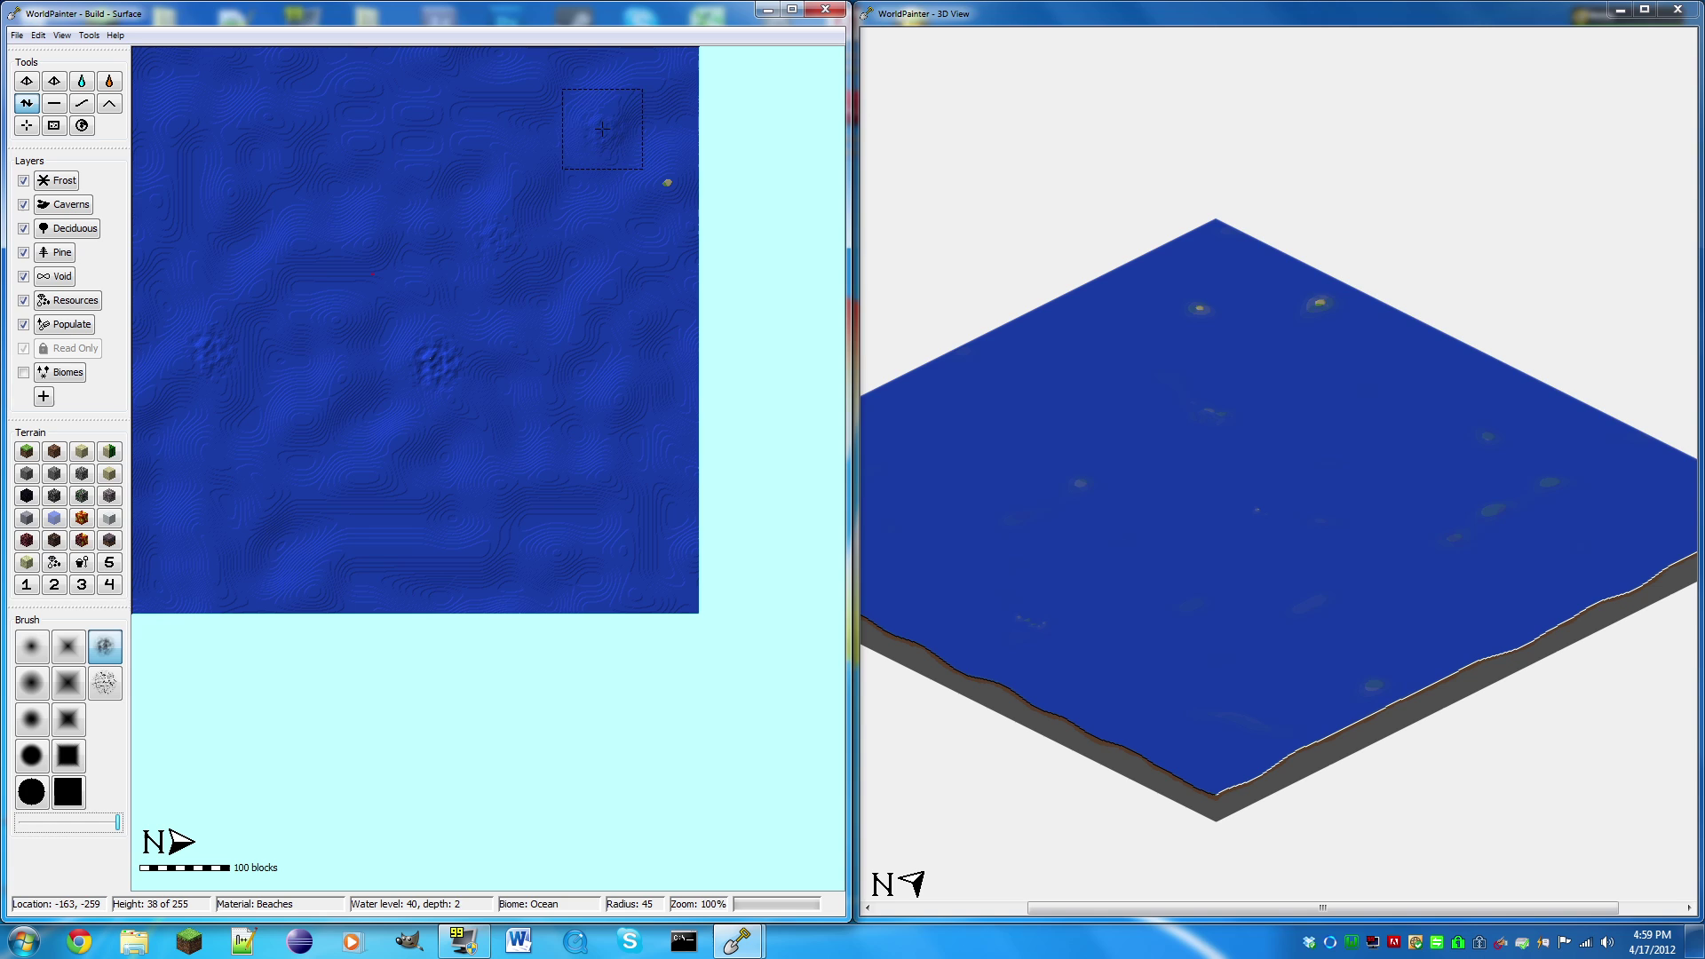
click(663, 173)
Lower the ground of four sunken islands further with the same rough textured brush.
click(604, 134)
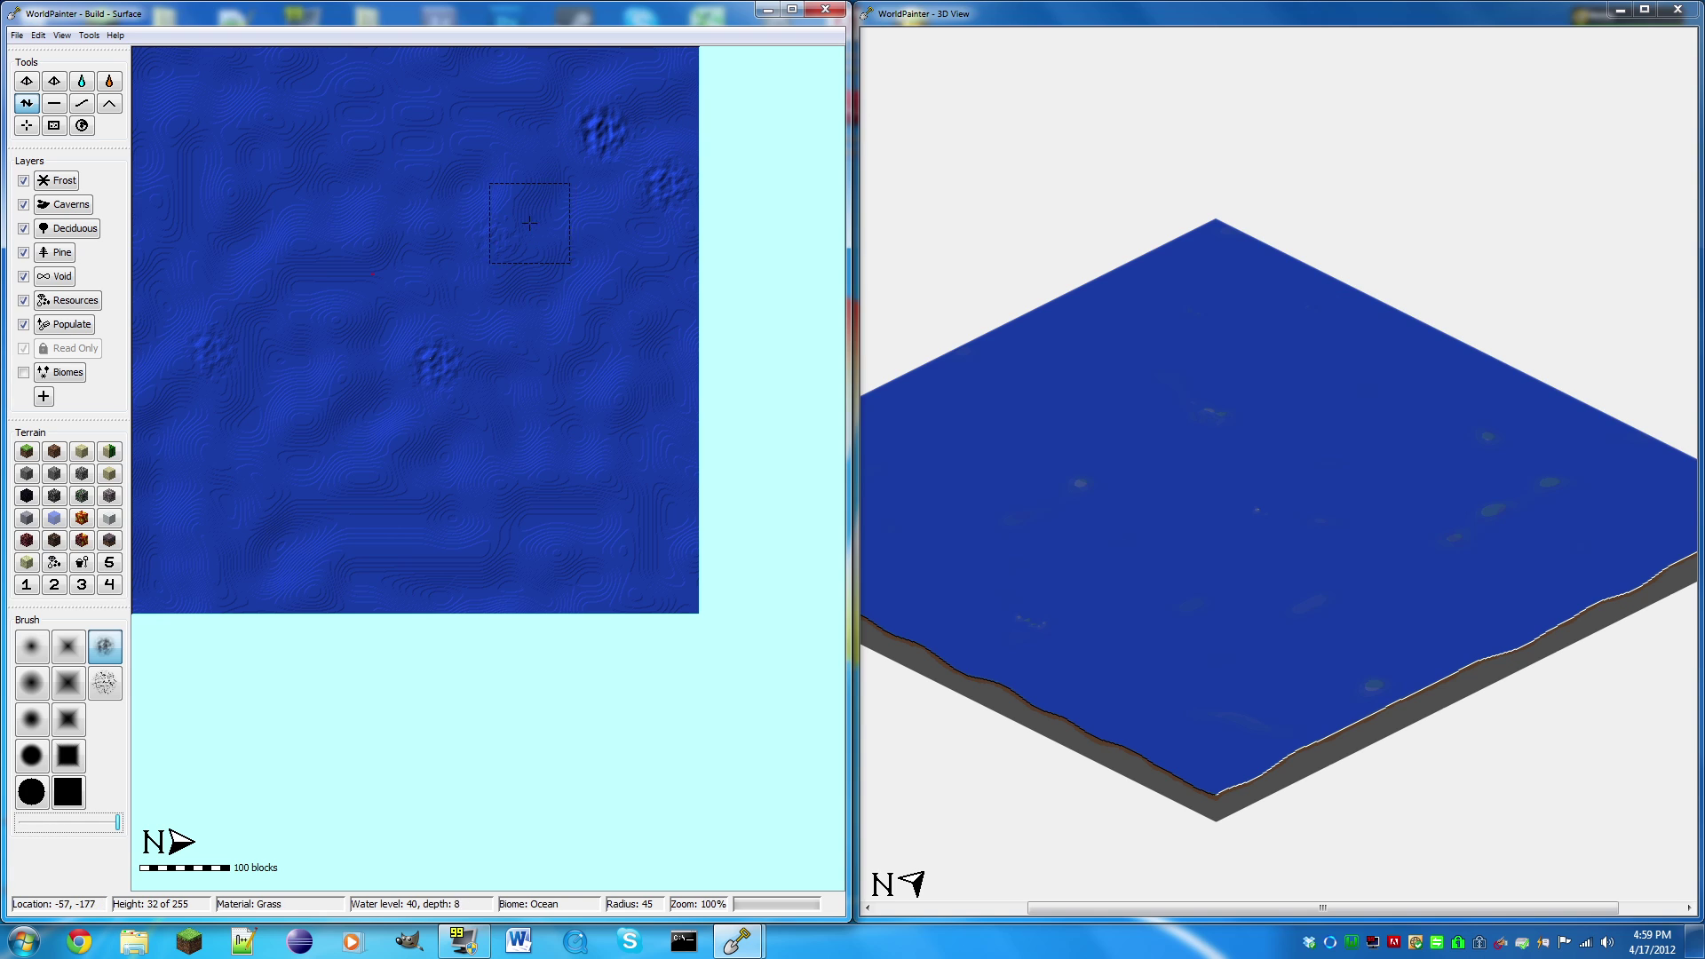
click(500, 235)
click(437, 360)
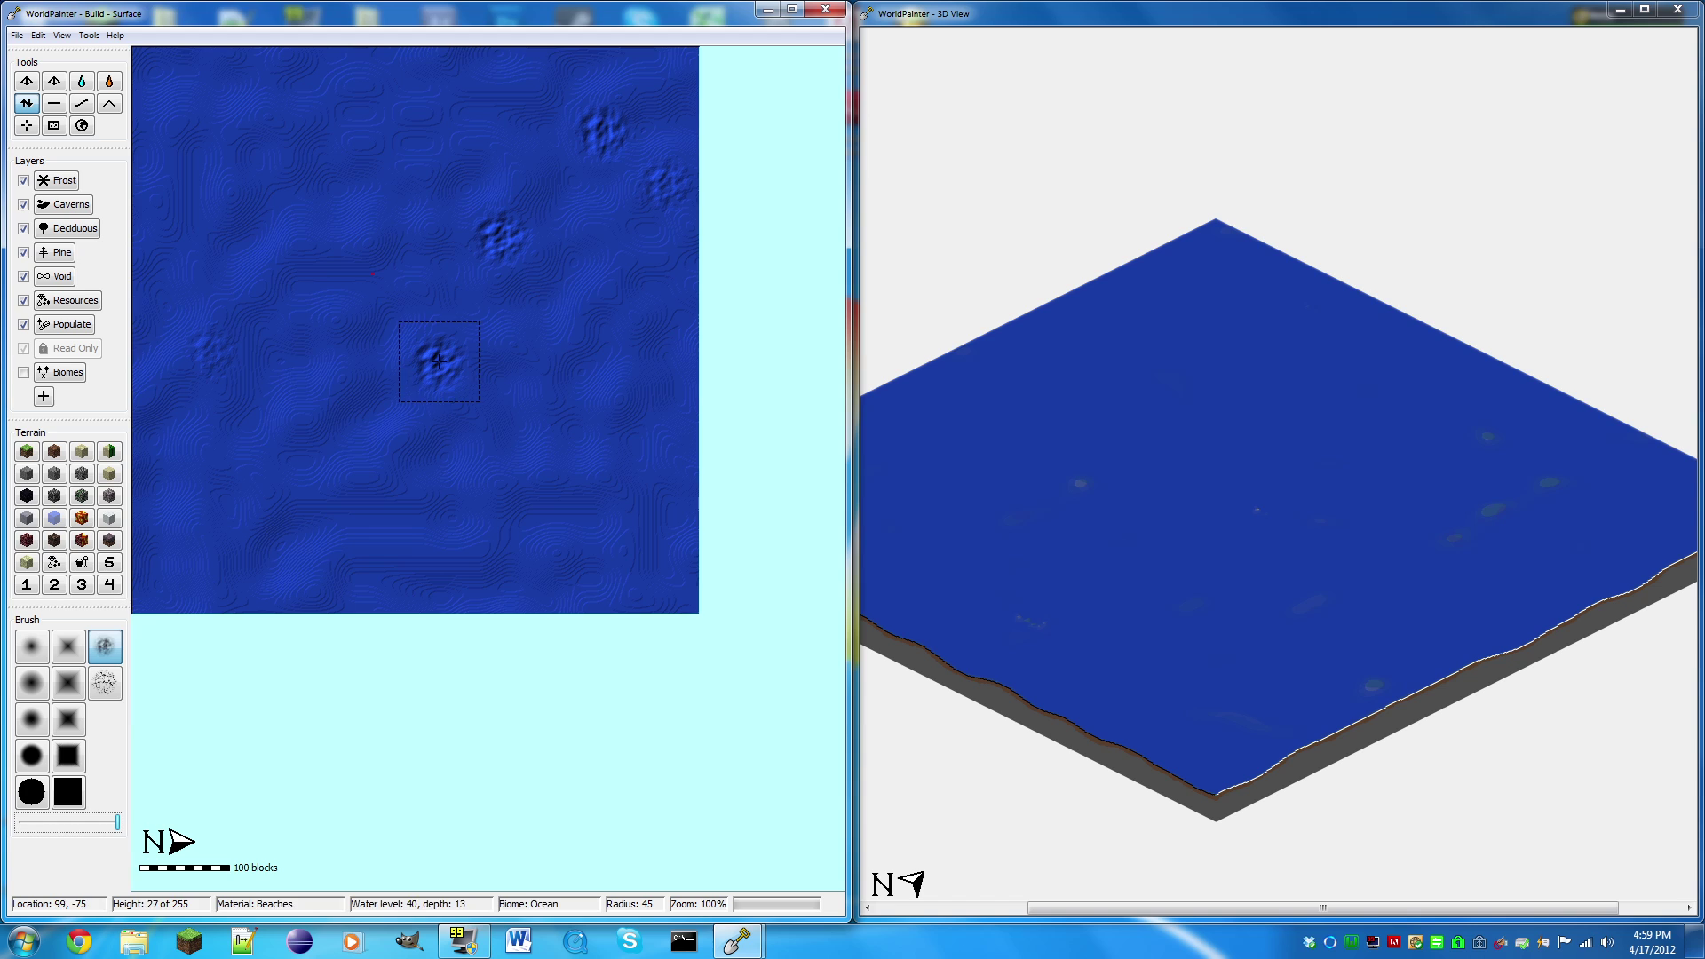
click(205, 341)
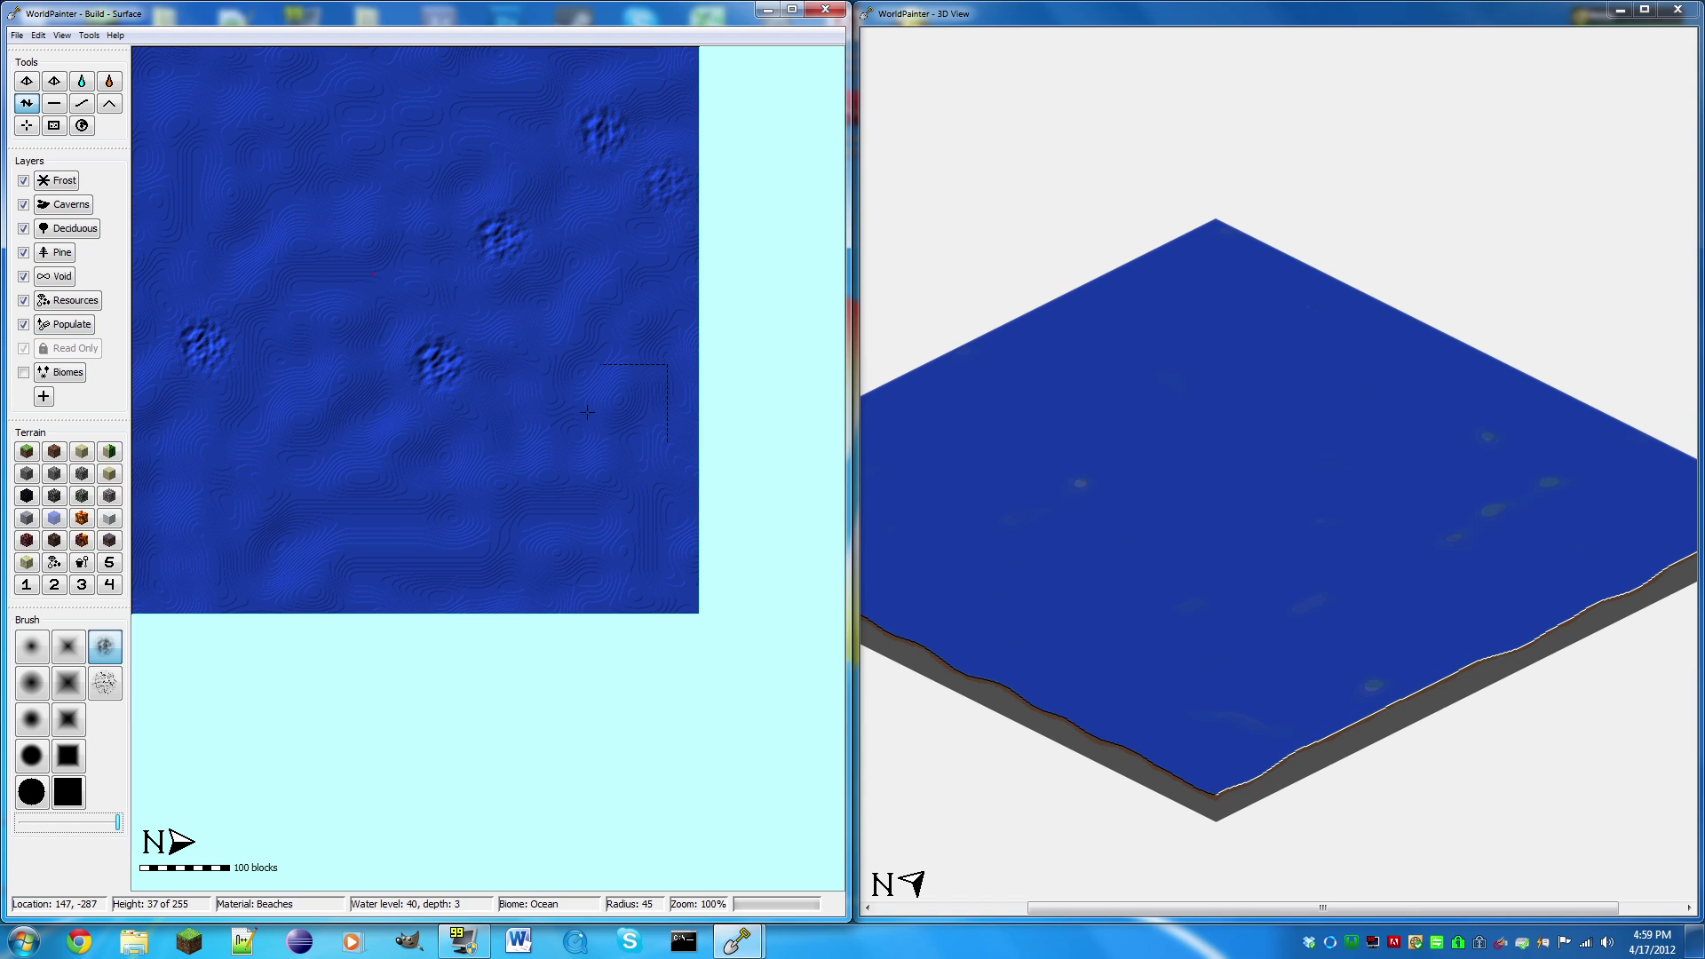
Roughen more patches of the sea floor with the textured brush, including broader areas with an enlarged brush.
click(207, 456)
click(216, 566)
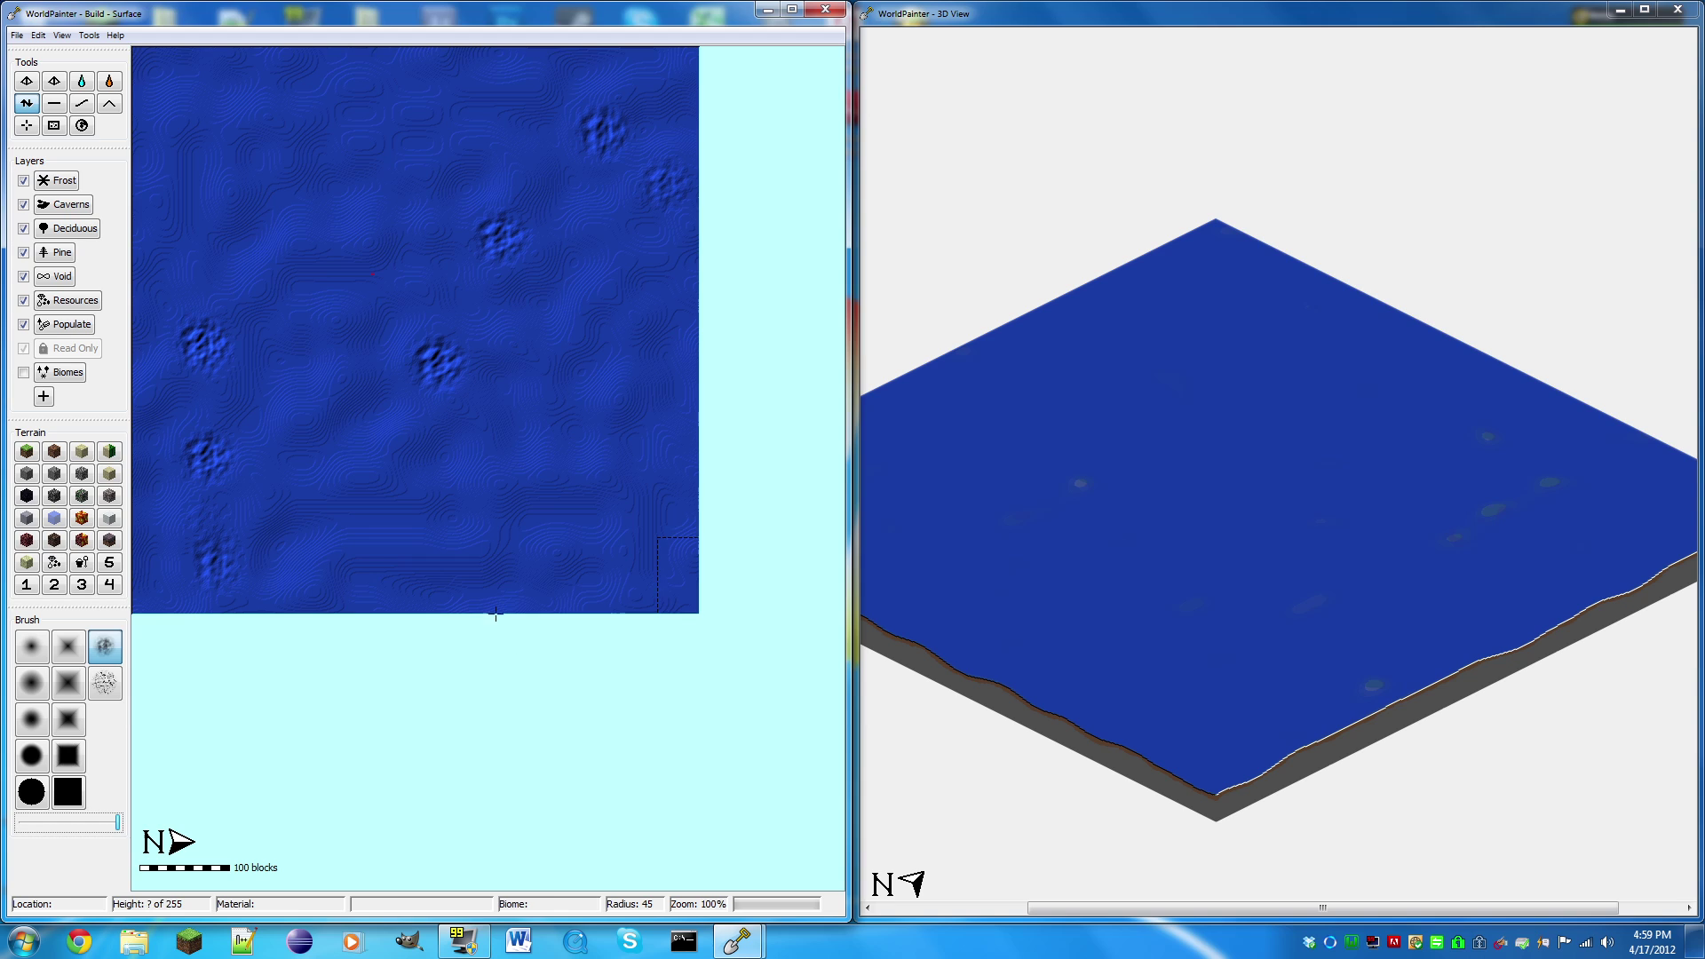
click(318, 589)
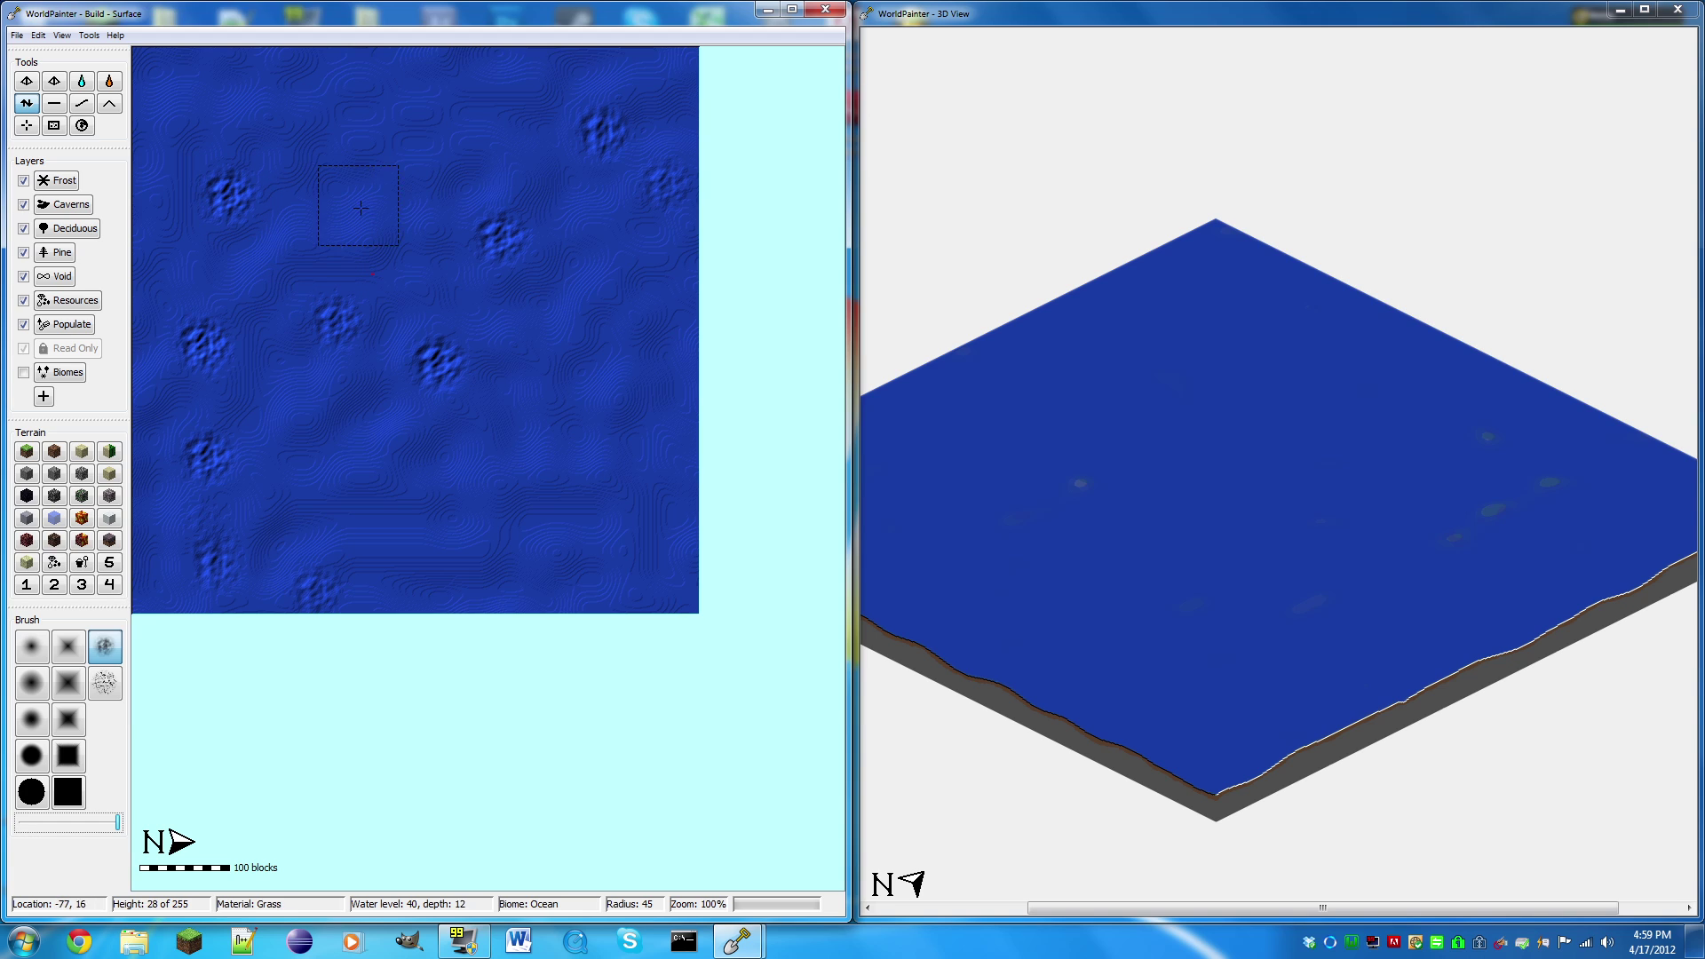
drag(433, 226, 438, 227)
scroll(568, 427, up, 10)
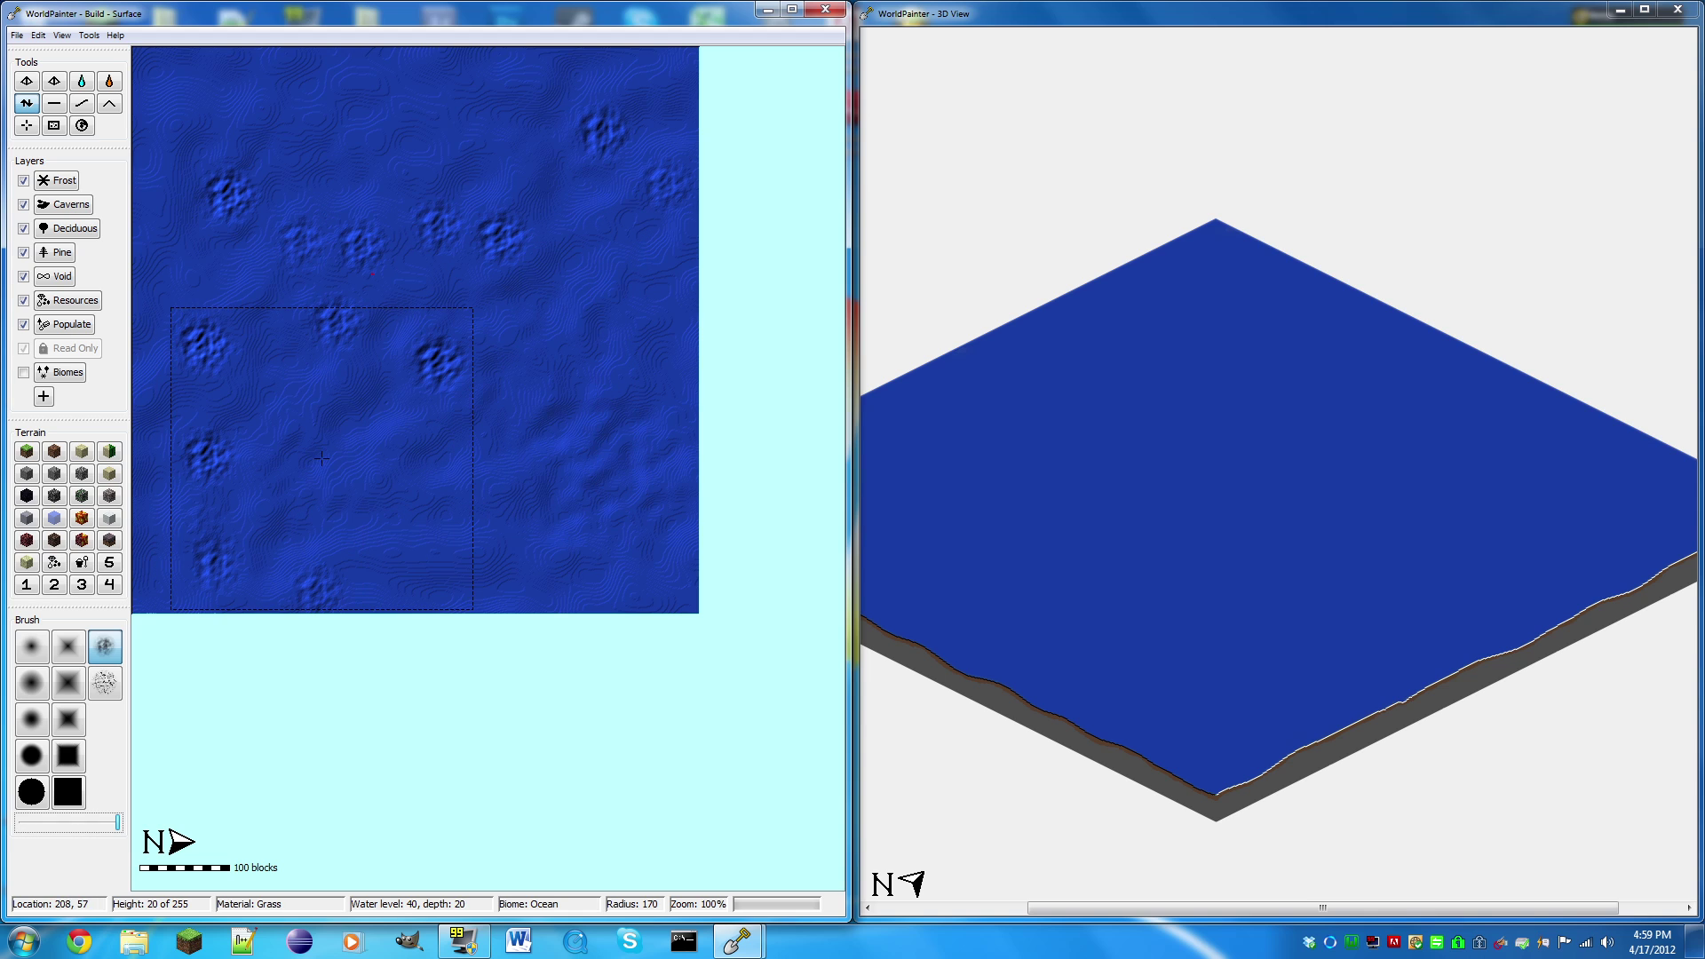
scroll(436, 418, down, 10)
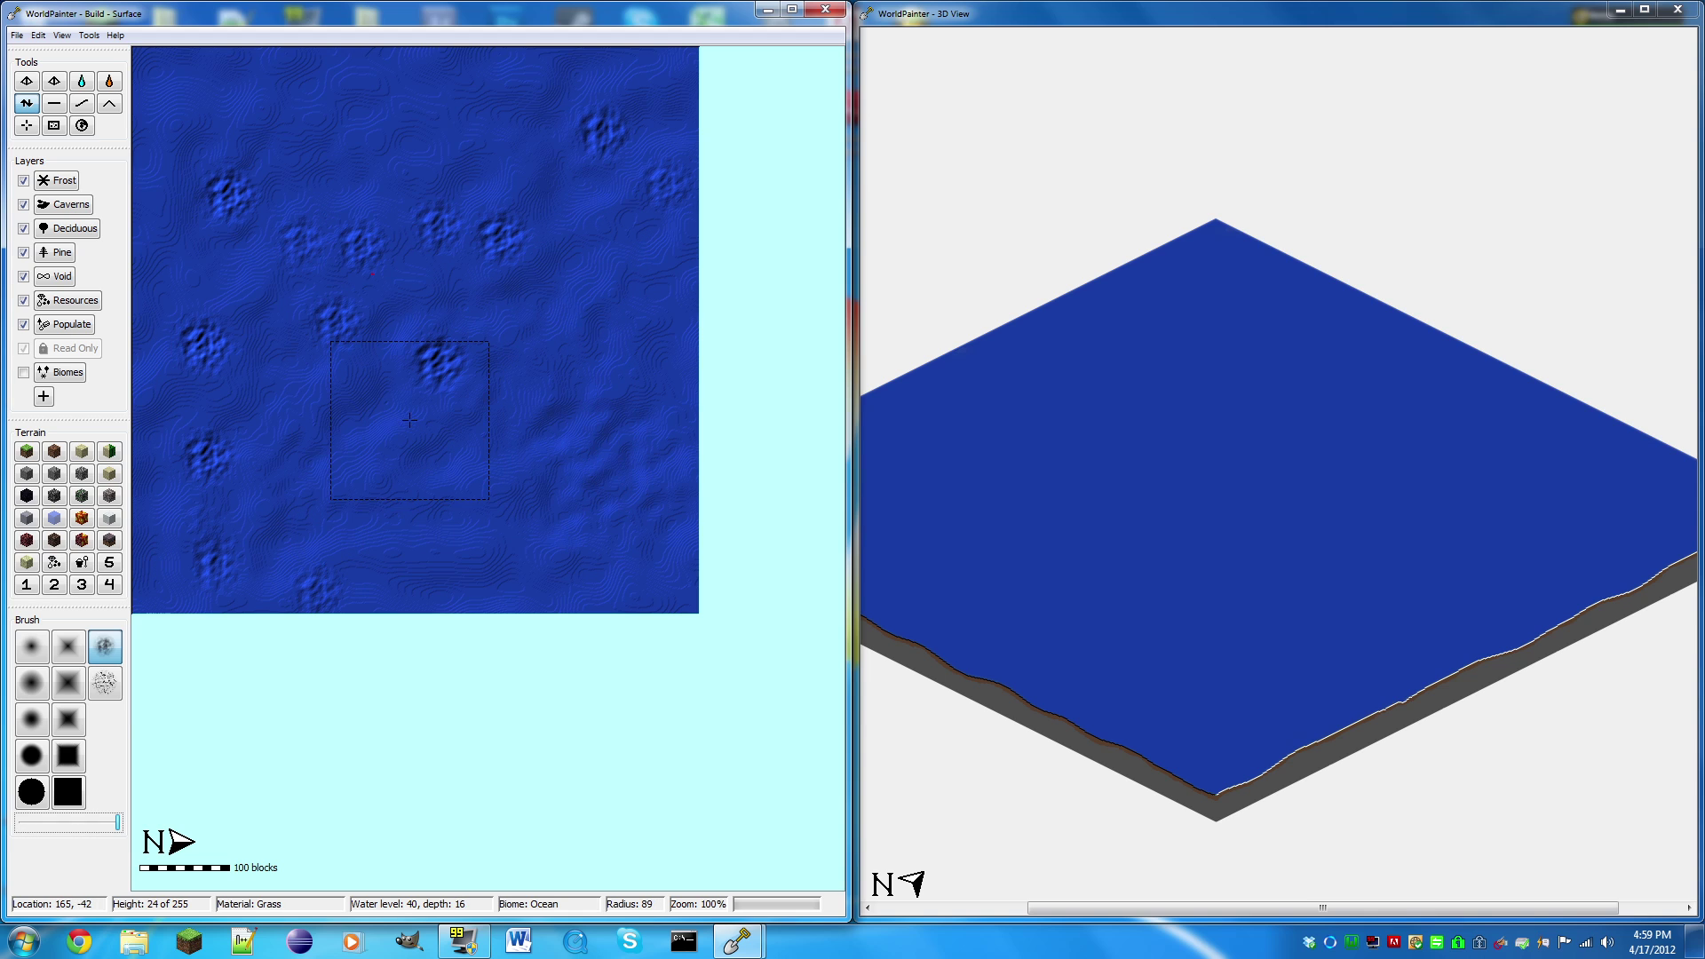
Smooth the roughened central sea floor with the Smooth tool and a round brush of radius 300.
click(91, 106)
scroll(413, 604, up, 3)
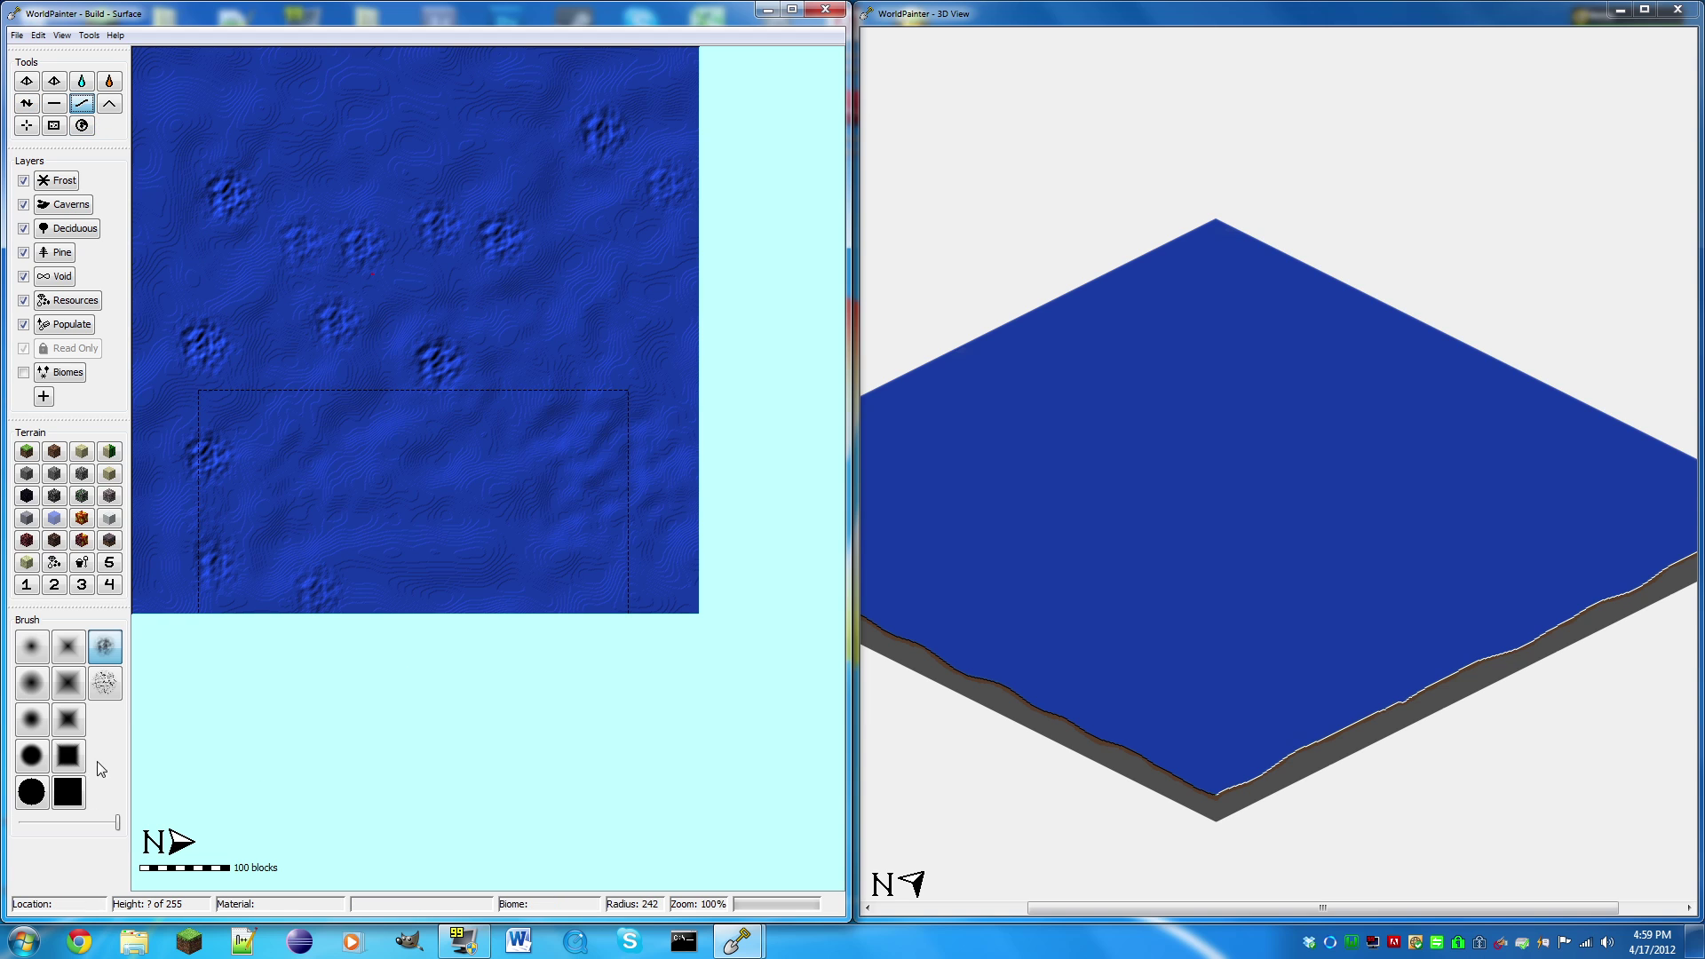
click(41, 762)
scroll(392, 294, up, 2)
drag(392, 294, 467, 218)
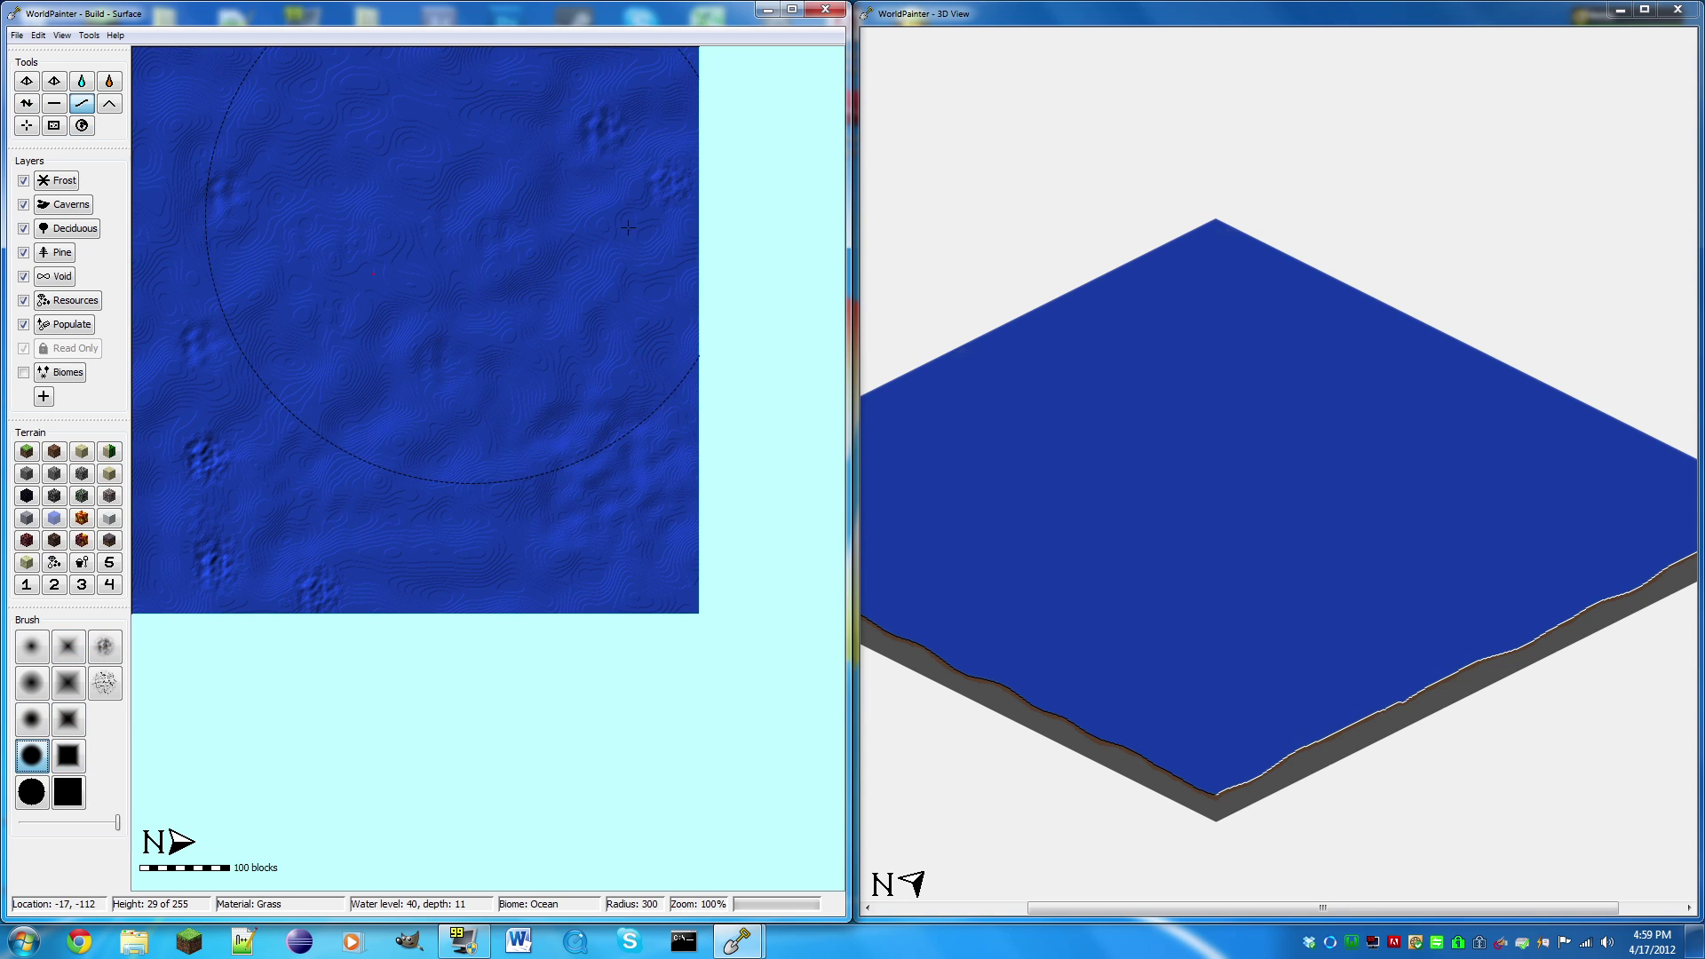
Smooth the remaining rough patches of the outer sea floor with the round brush, reducing its radius from 300 to 196.
mouse_move(275, 514)
mouse_down()
mouse_move(276, 440)
mouse_move(326, 303)
mouse_up()
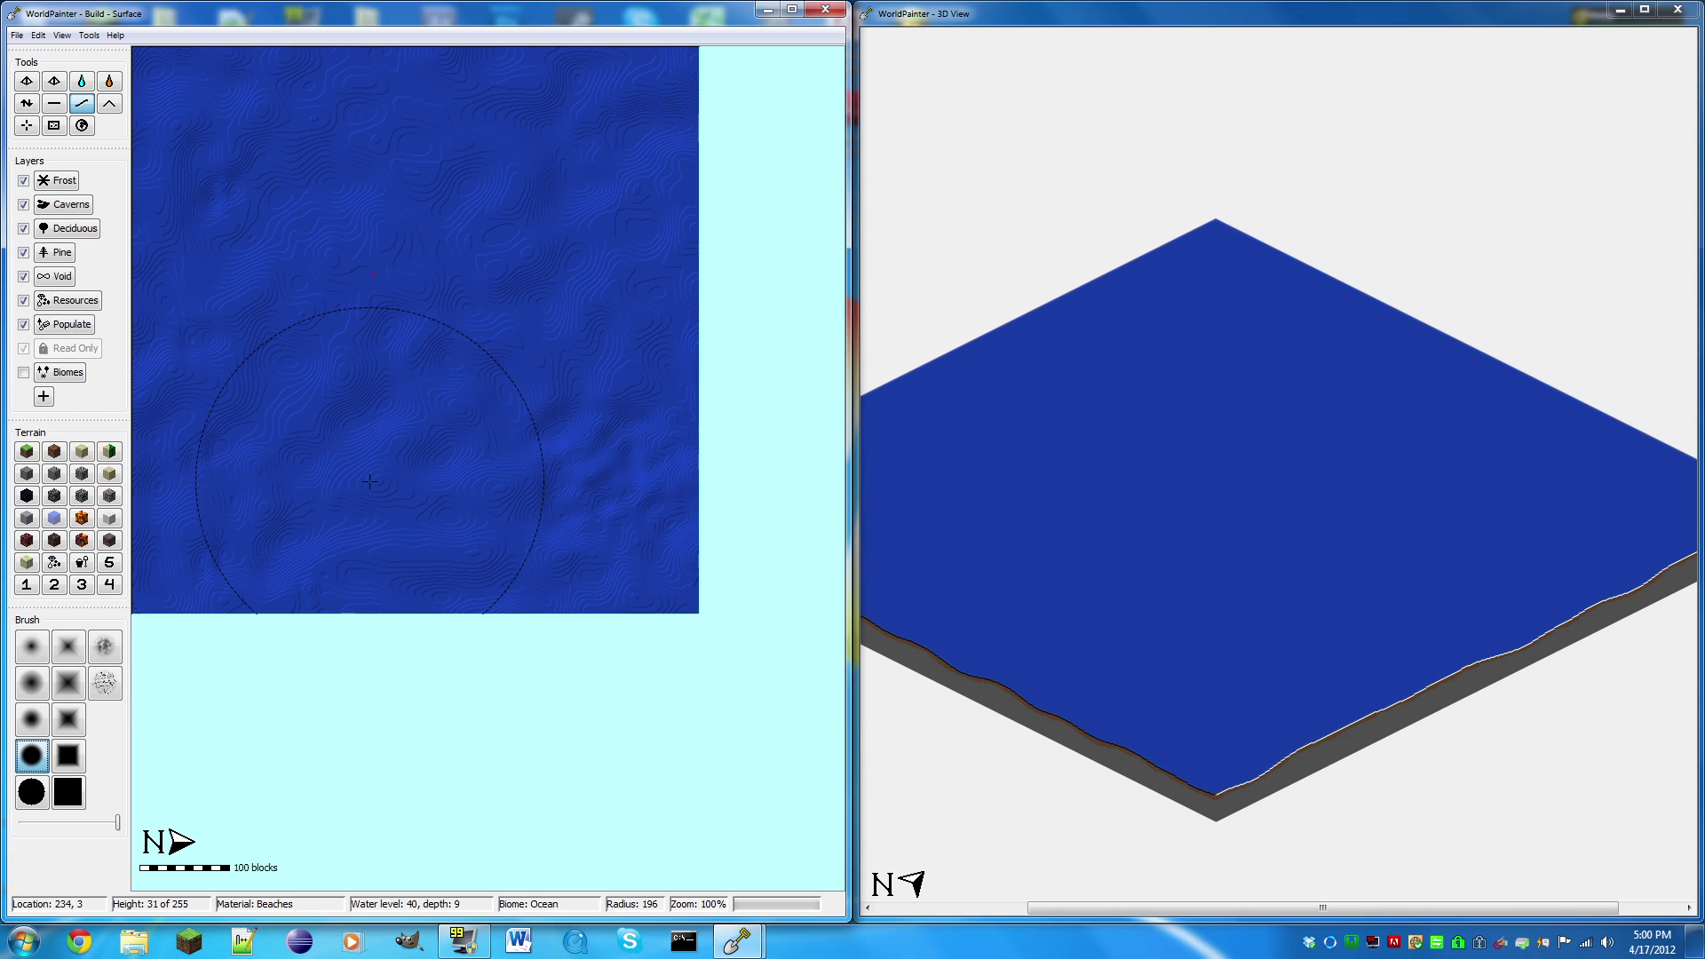
scroll(266, 285, down, 4)
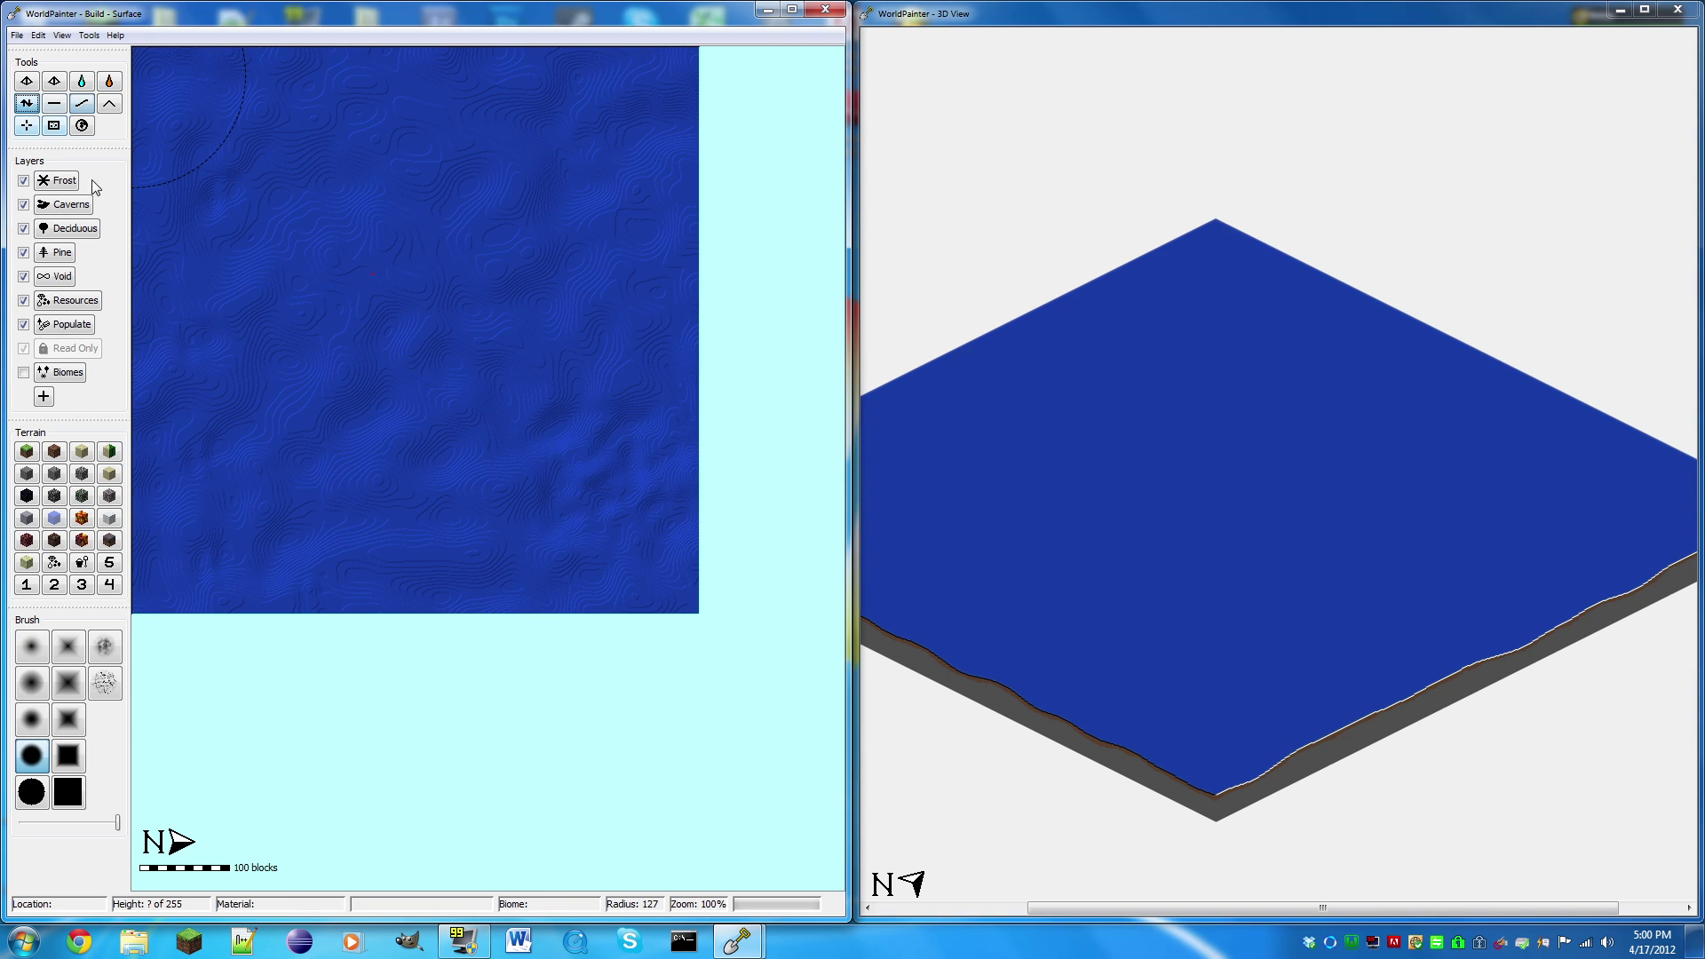
Raise a mountainous island in the middle of the map with the Height tool and a rough textured brush of radius 161.
click(106, 646)
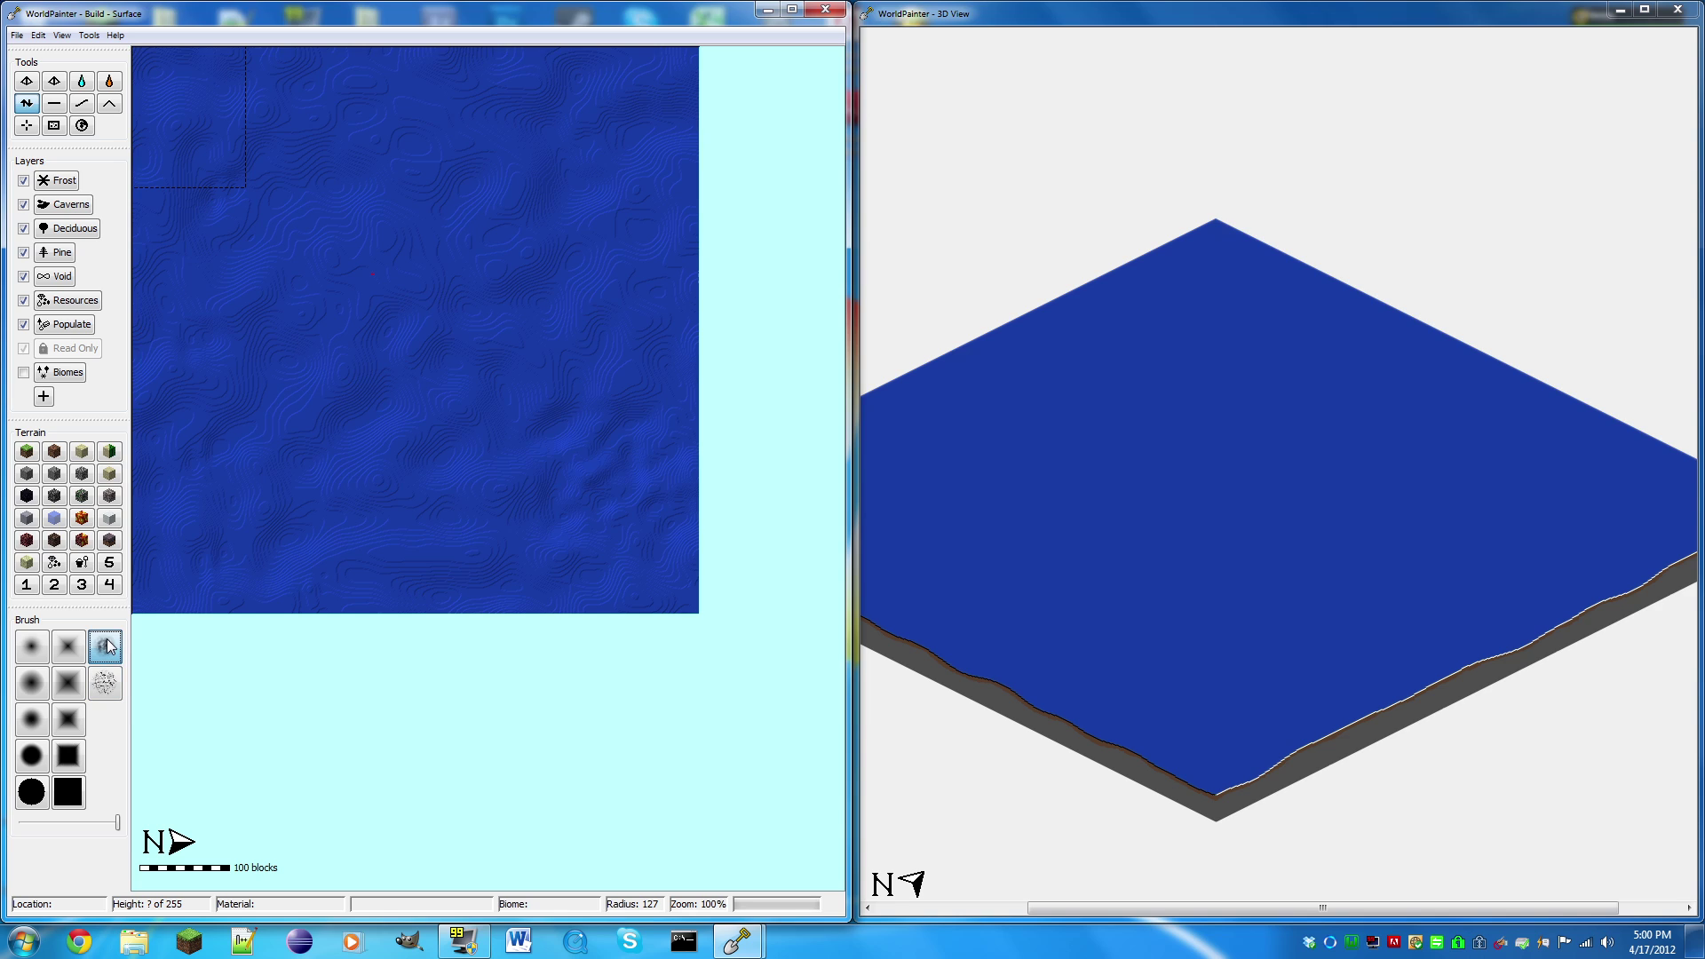
click(28, 792)
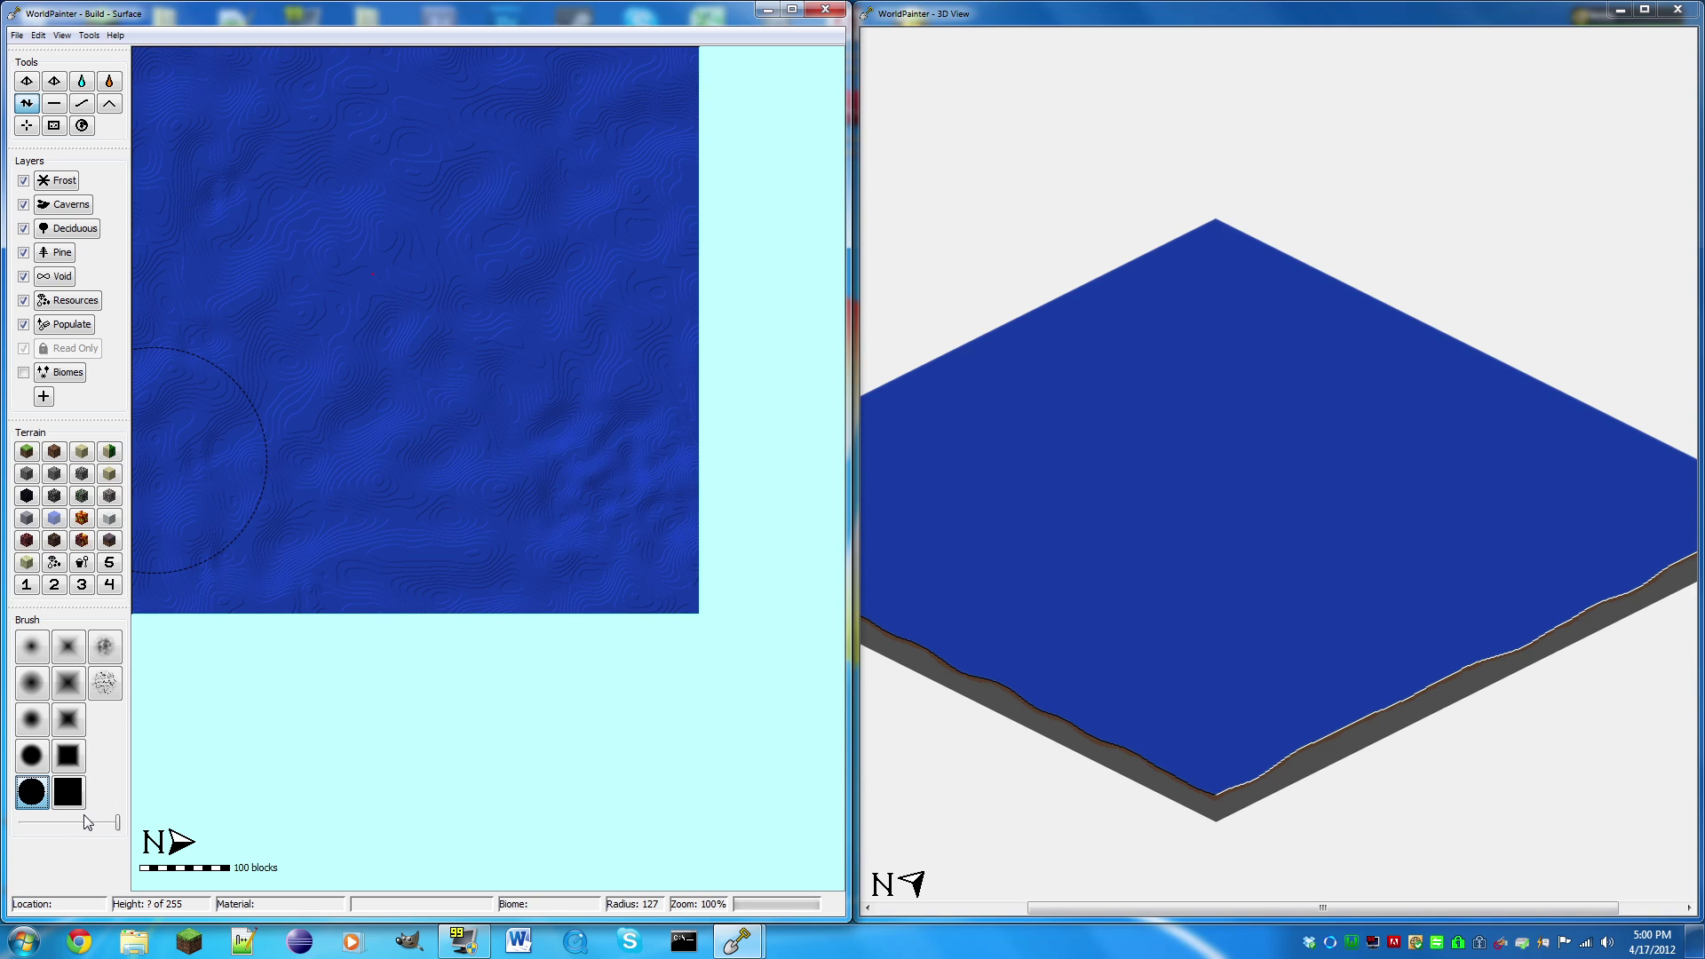
click(103, 651)
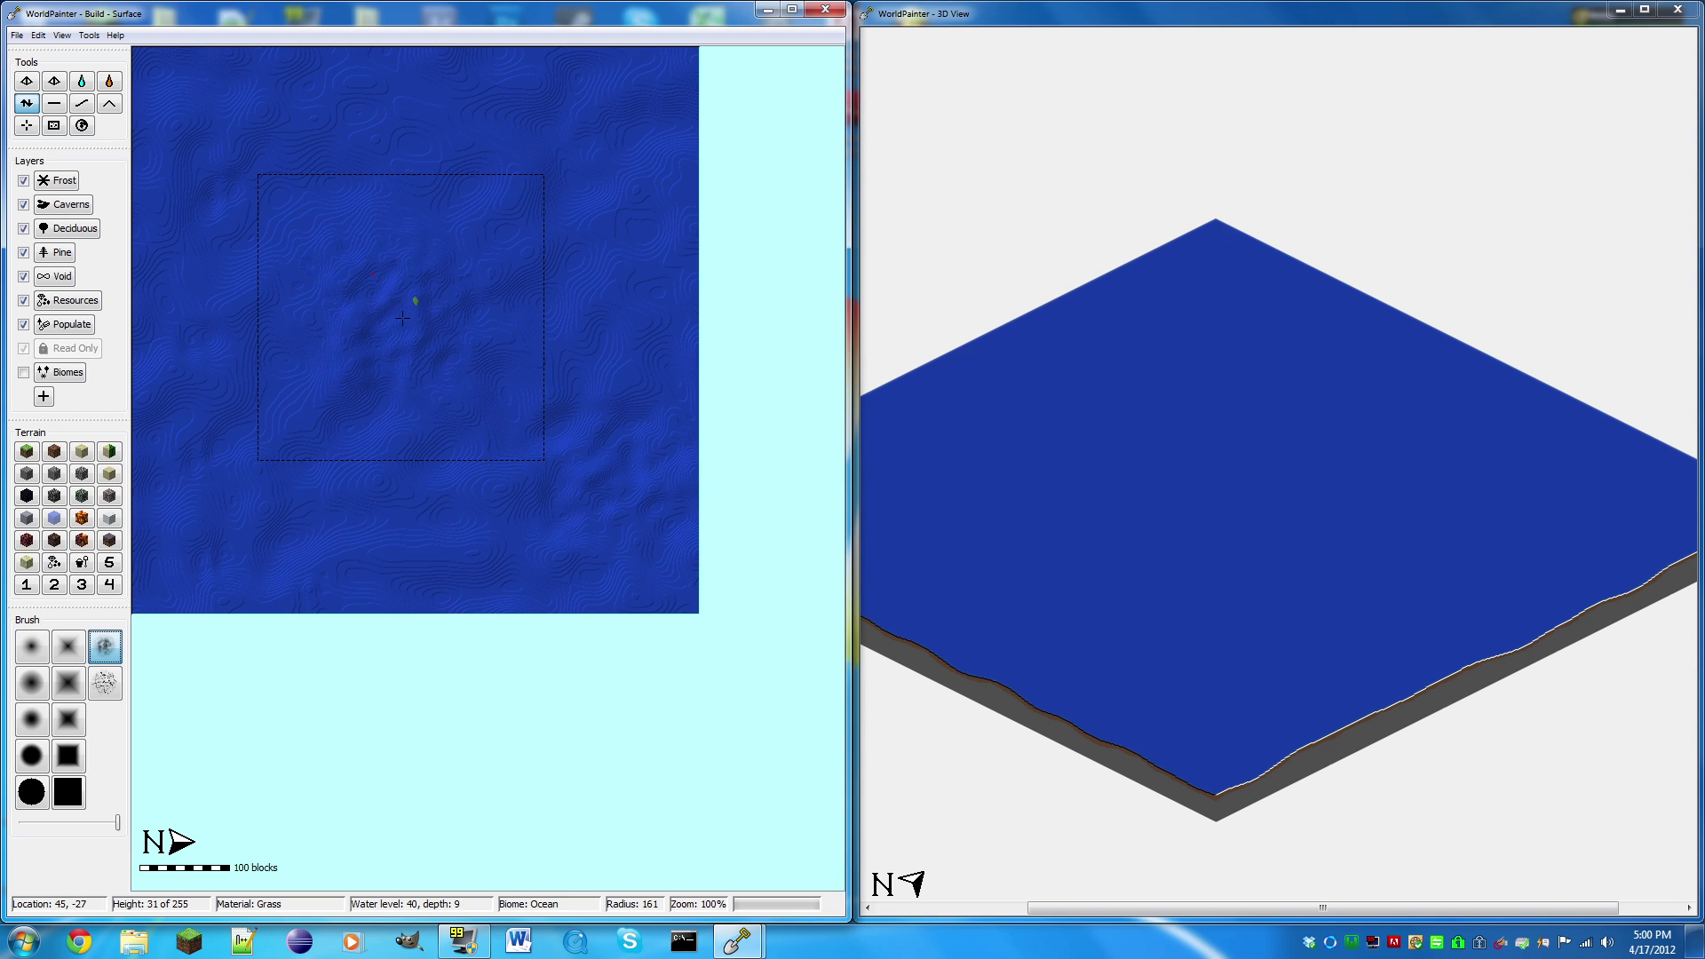
click(402, 318)
key(ctrl+z)
drag(401, 311, 402, 312)
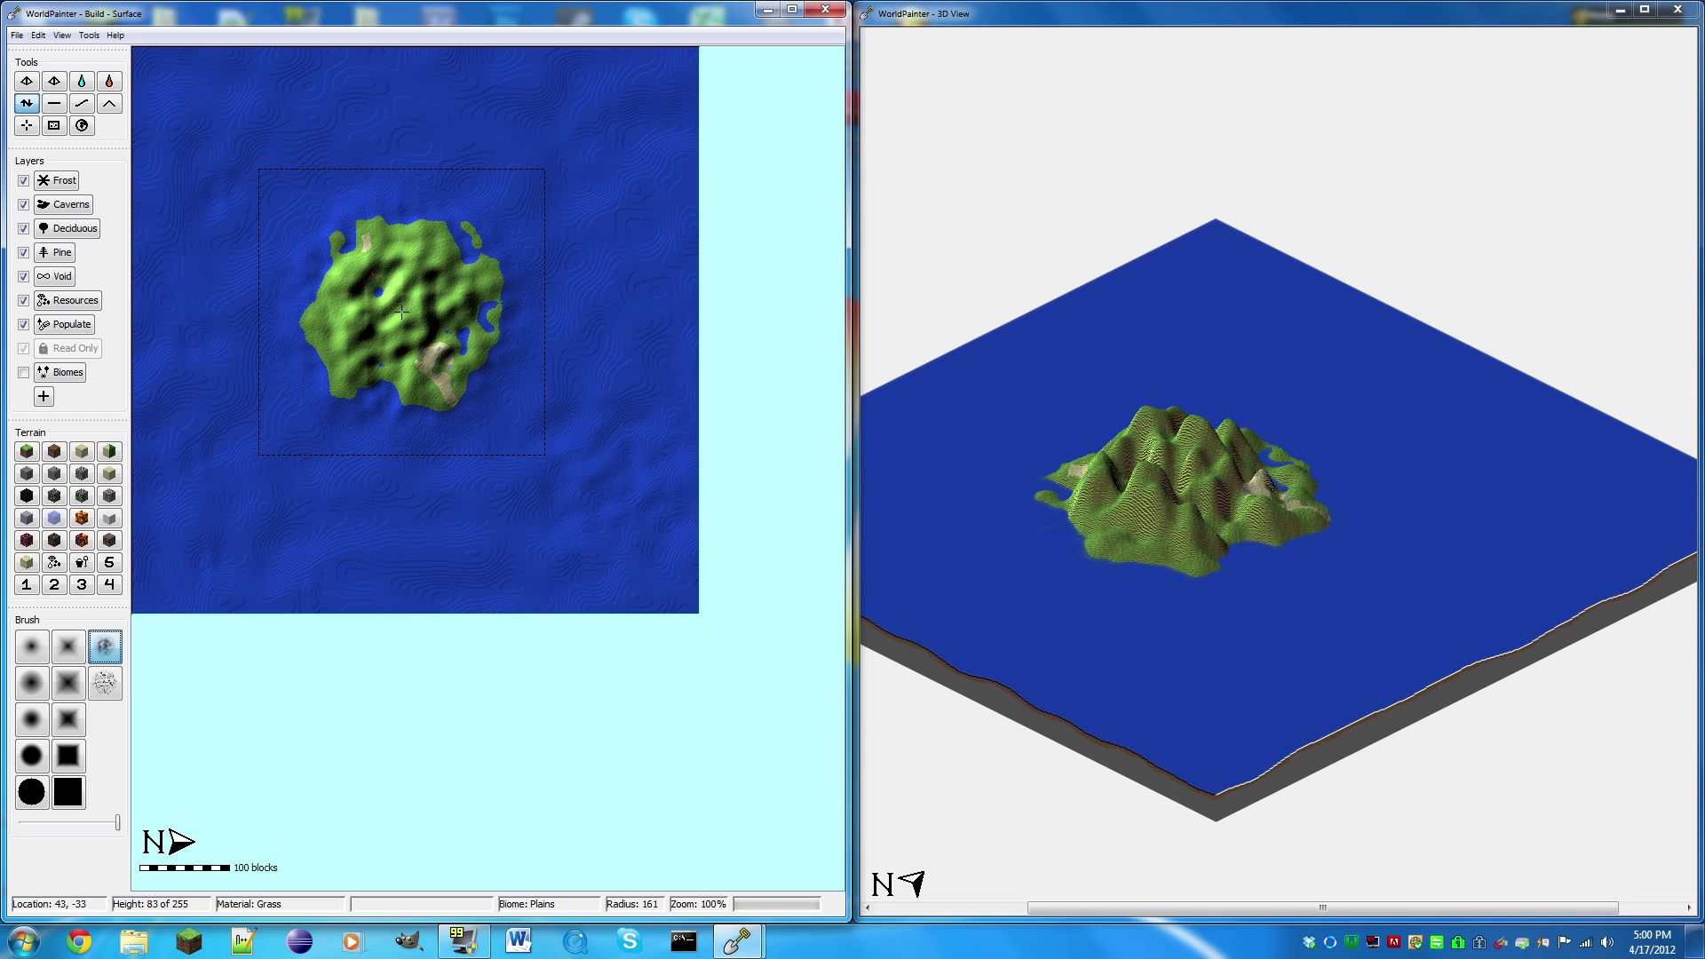
Extend the island's shoreline all around by raising the surrounding sea floor with the rough textured brush at radius 61.
scroll(389, 322, down, 15)
mouse_move(272, 295)
mouse_down()
mouse_move(345, 215)
mouse_move(465, 205)
mouse_move(551, 318)
mouse_up()
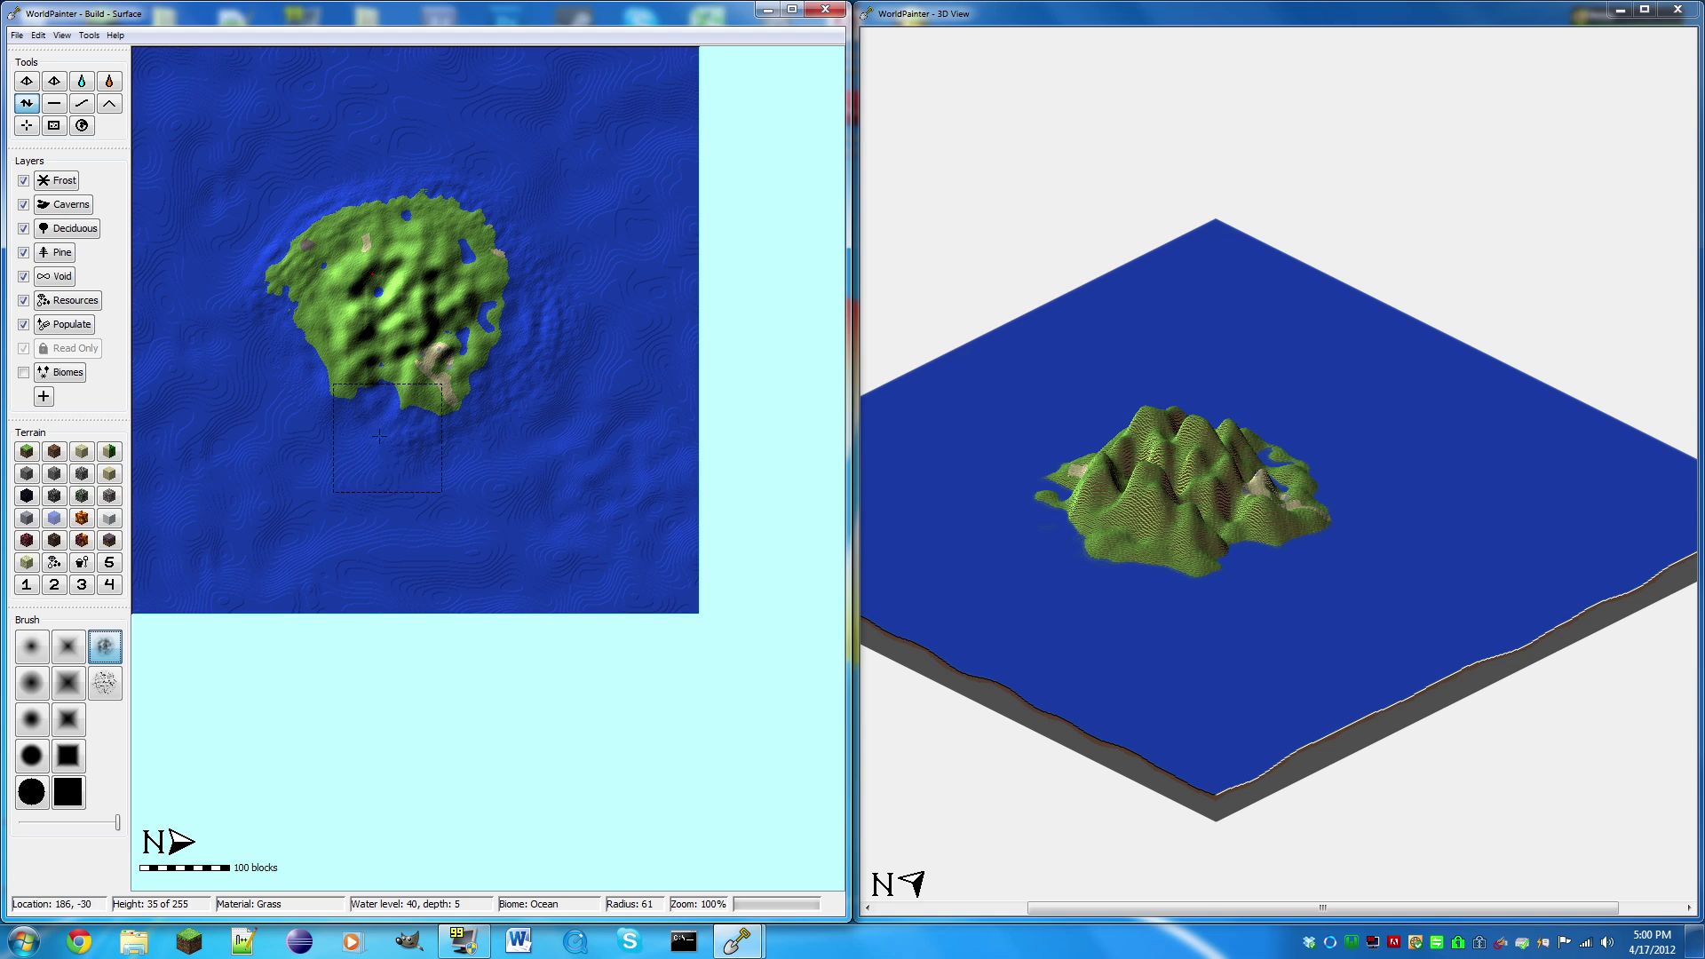
drag(379, 436, 293, 402)
mouse_move(251, 294)
mouse_down()
mouse_move(335, 400)
mouse_move(436, 430)
mouse_move(477, 420)
mouse_move(525, 379)
mouse_move(496, 227)
mouse_up()
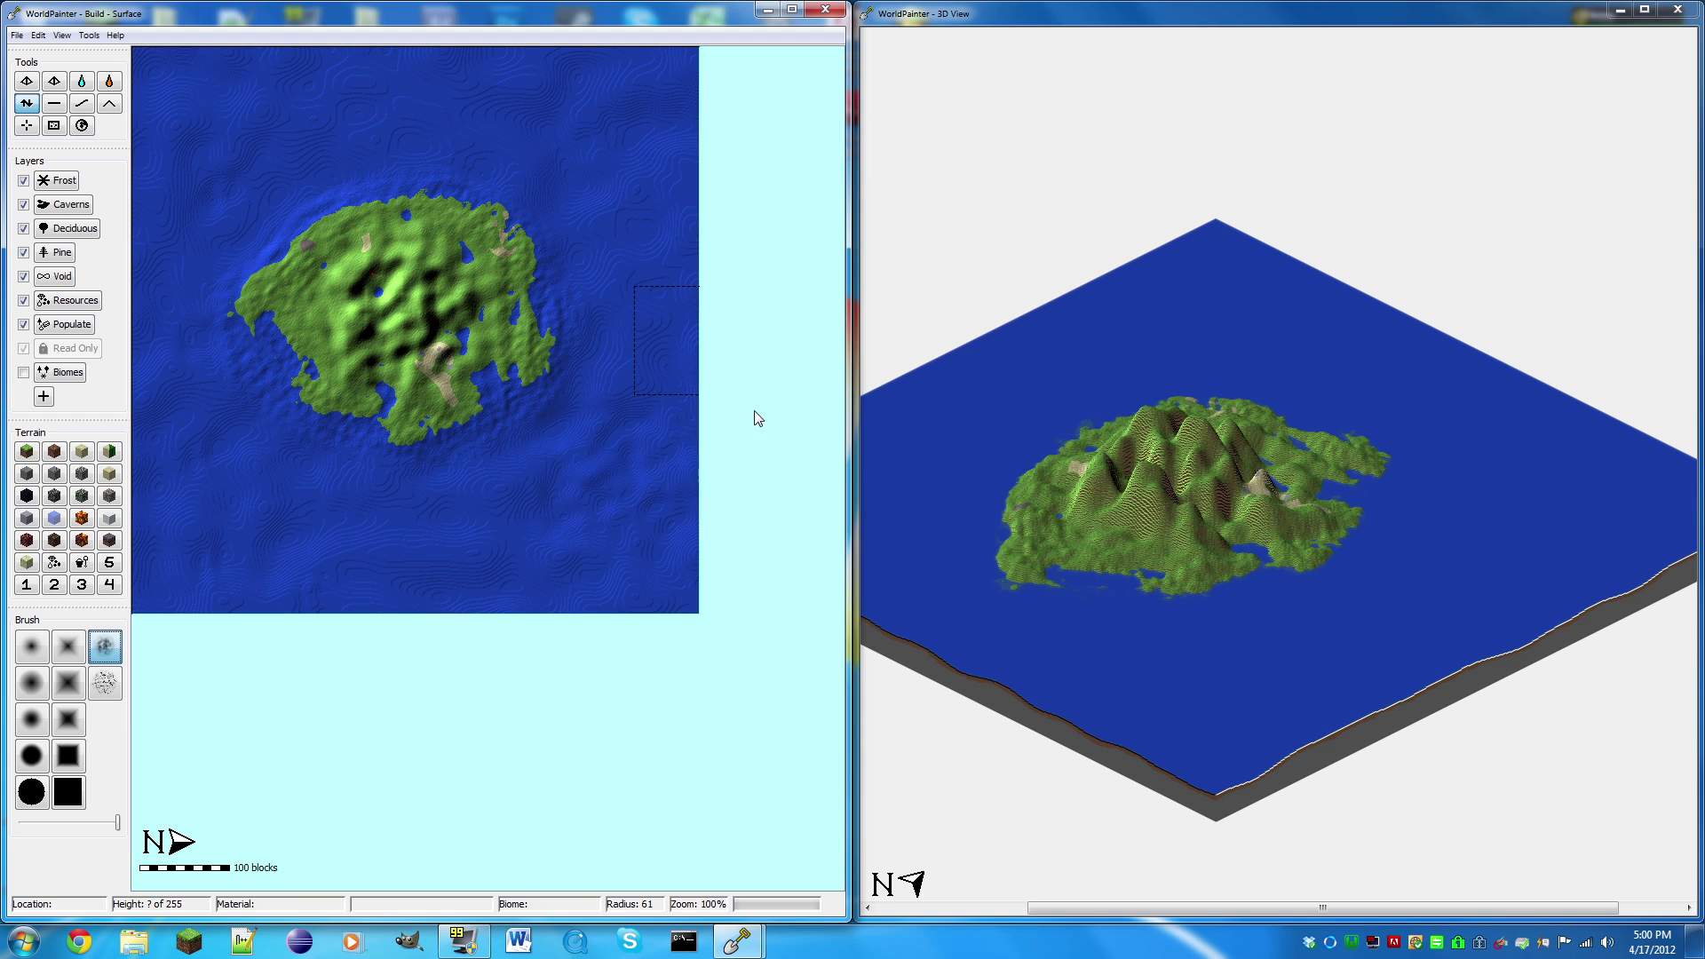
Smooth the island's mountains with the Smooth tool, using the textured brush at radius 115 and a round brush at radius 67.
click(82, 103)
scroll(401, 329, up, 6)
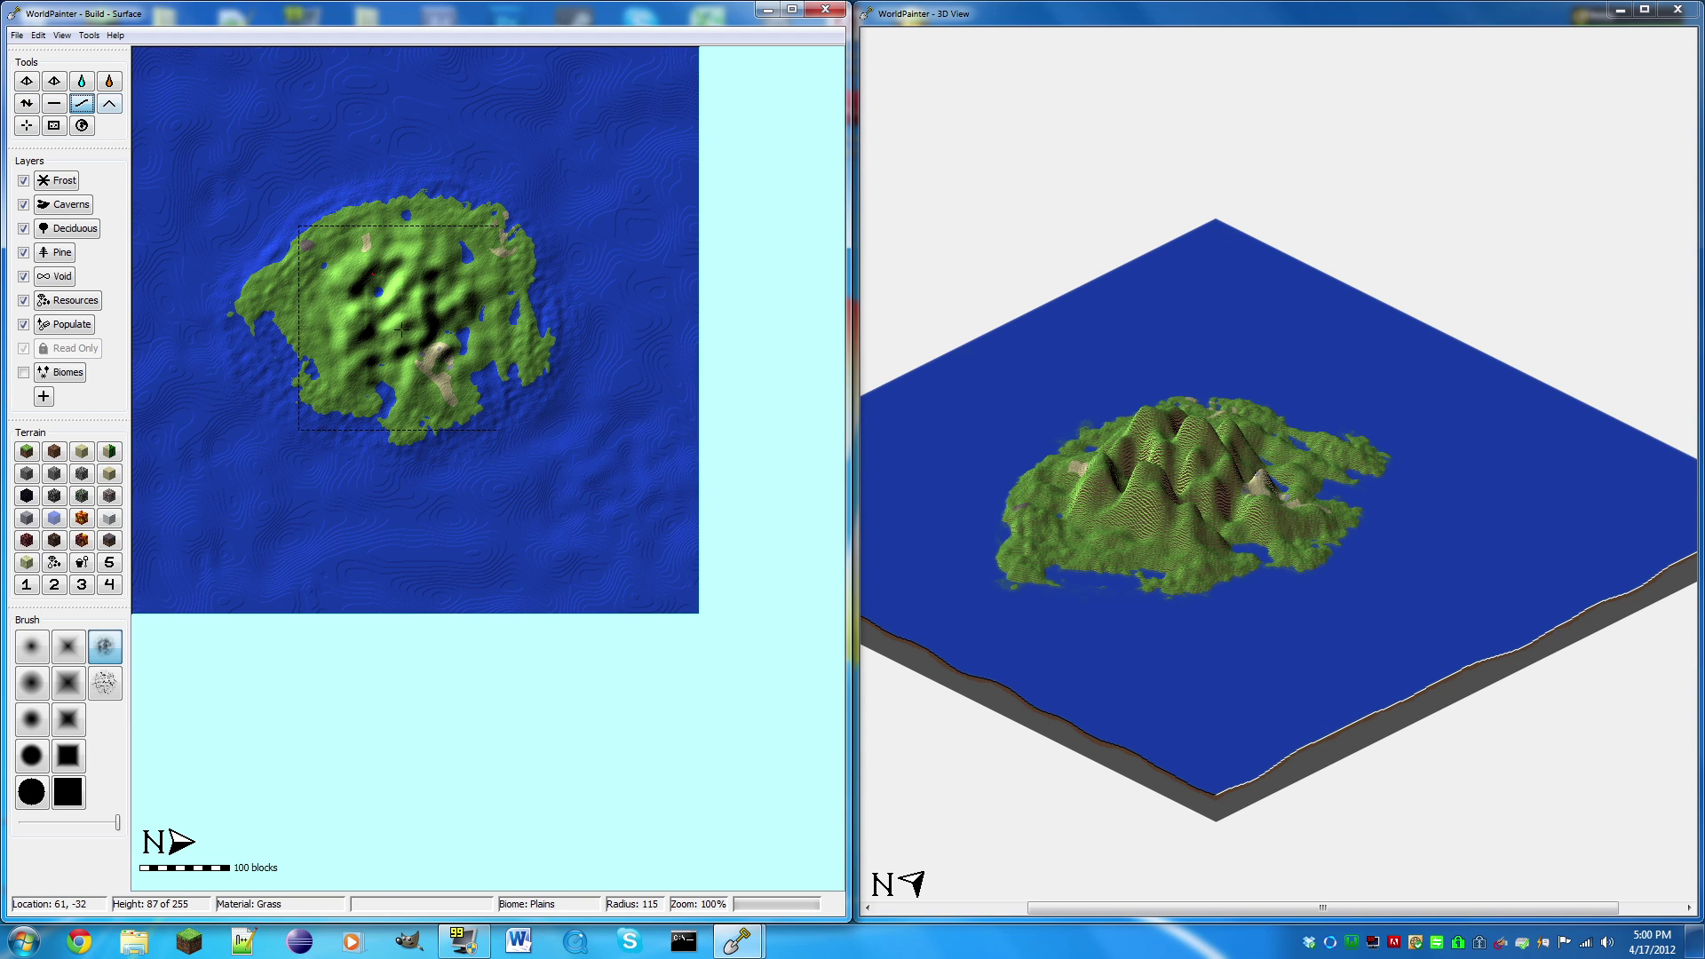
mouse_move(401, 329)
mouse_down()
mouse_move(379, 291)
mouse_move(440, 298)
mouse_up()
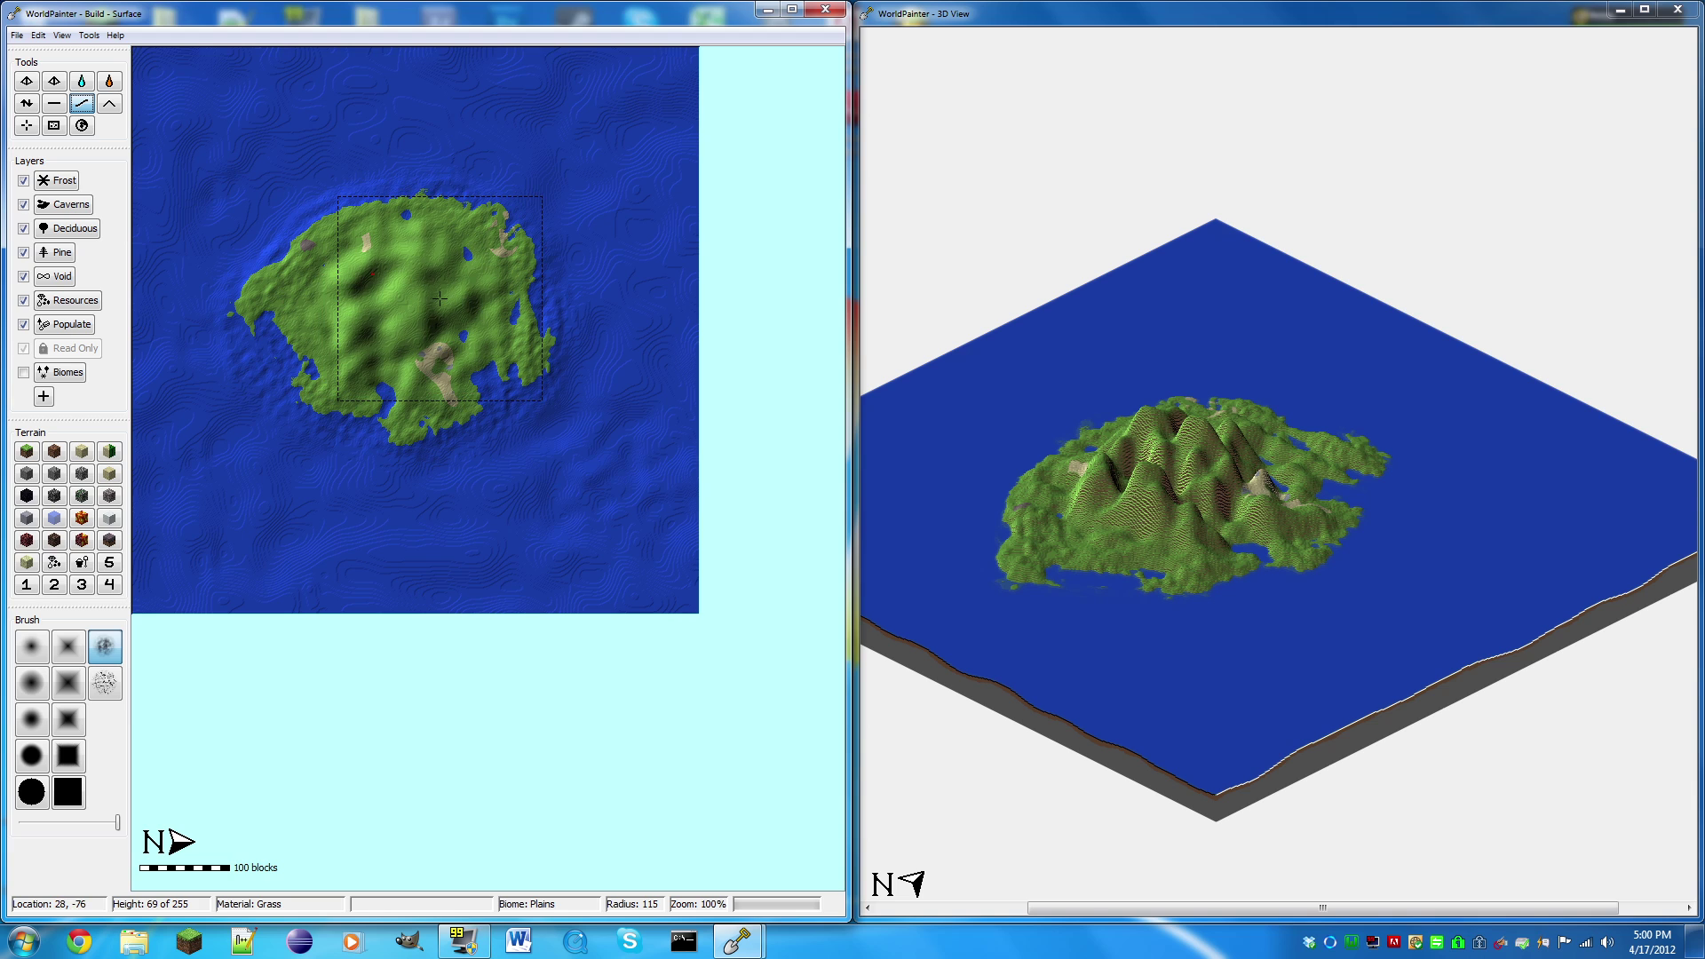
scroll(422, 291, down, 1)
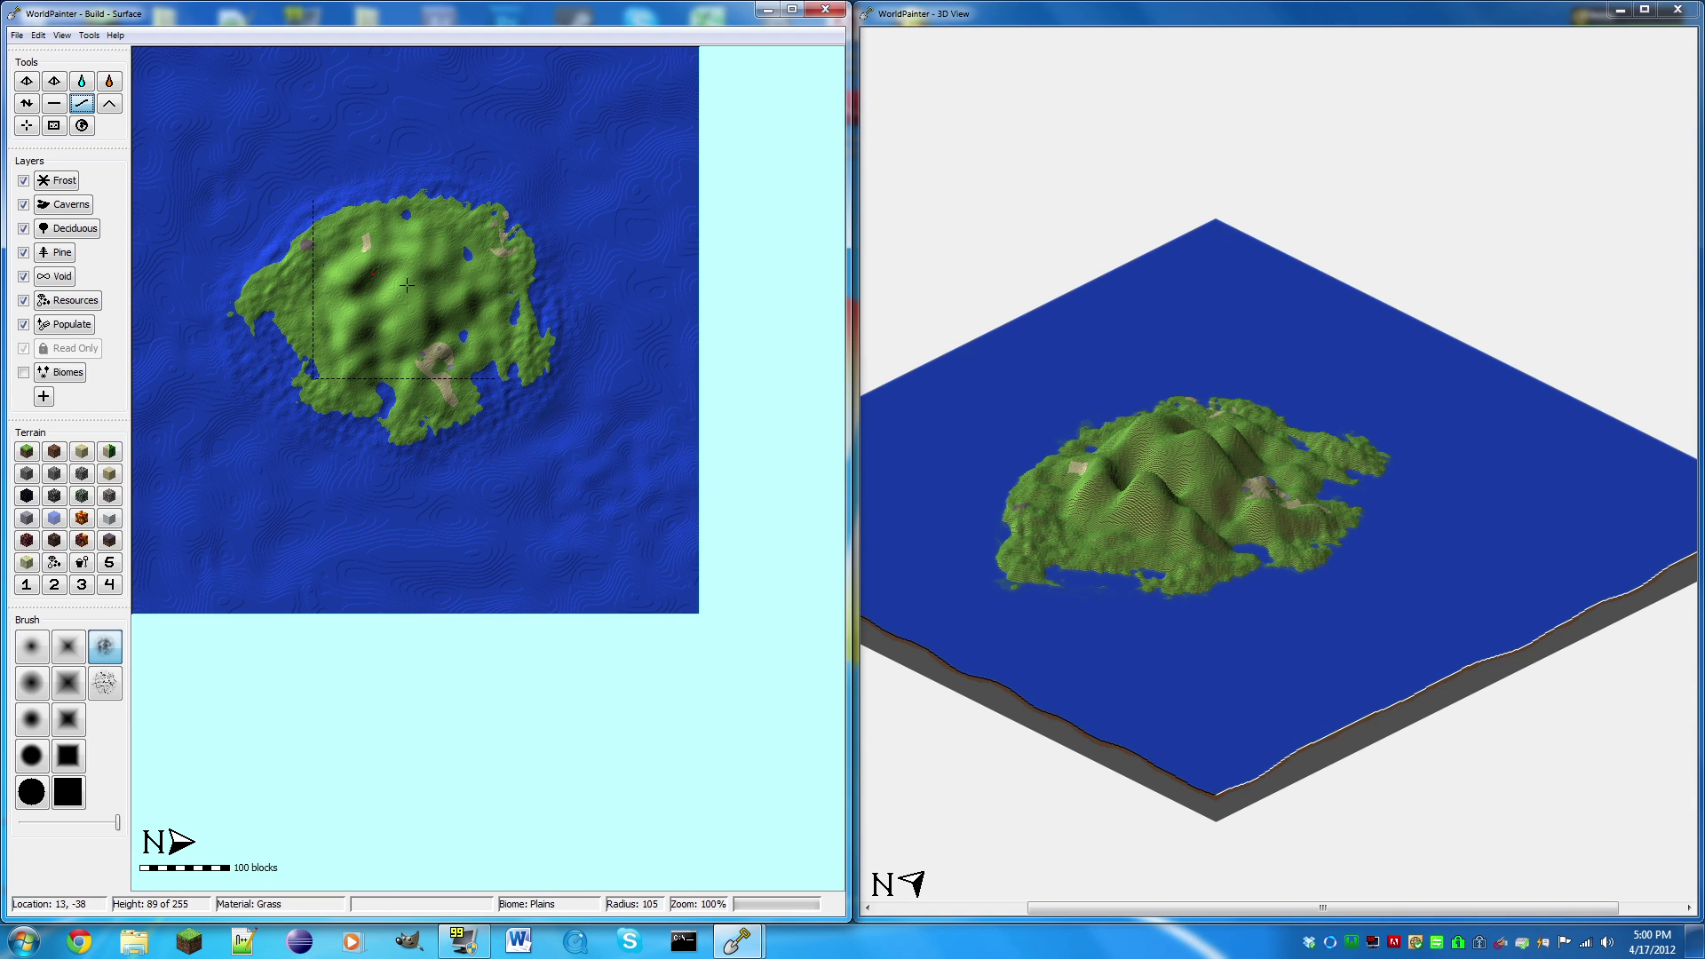
scroll(266, 271, down, 4)
click(35, 767)
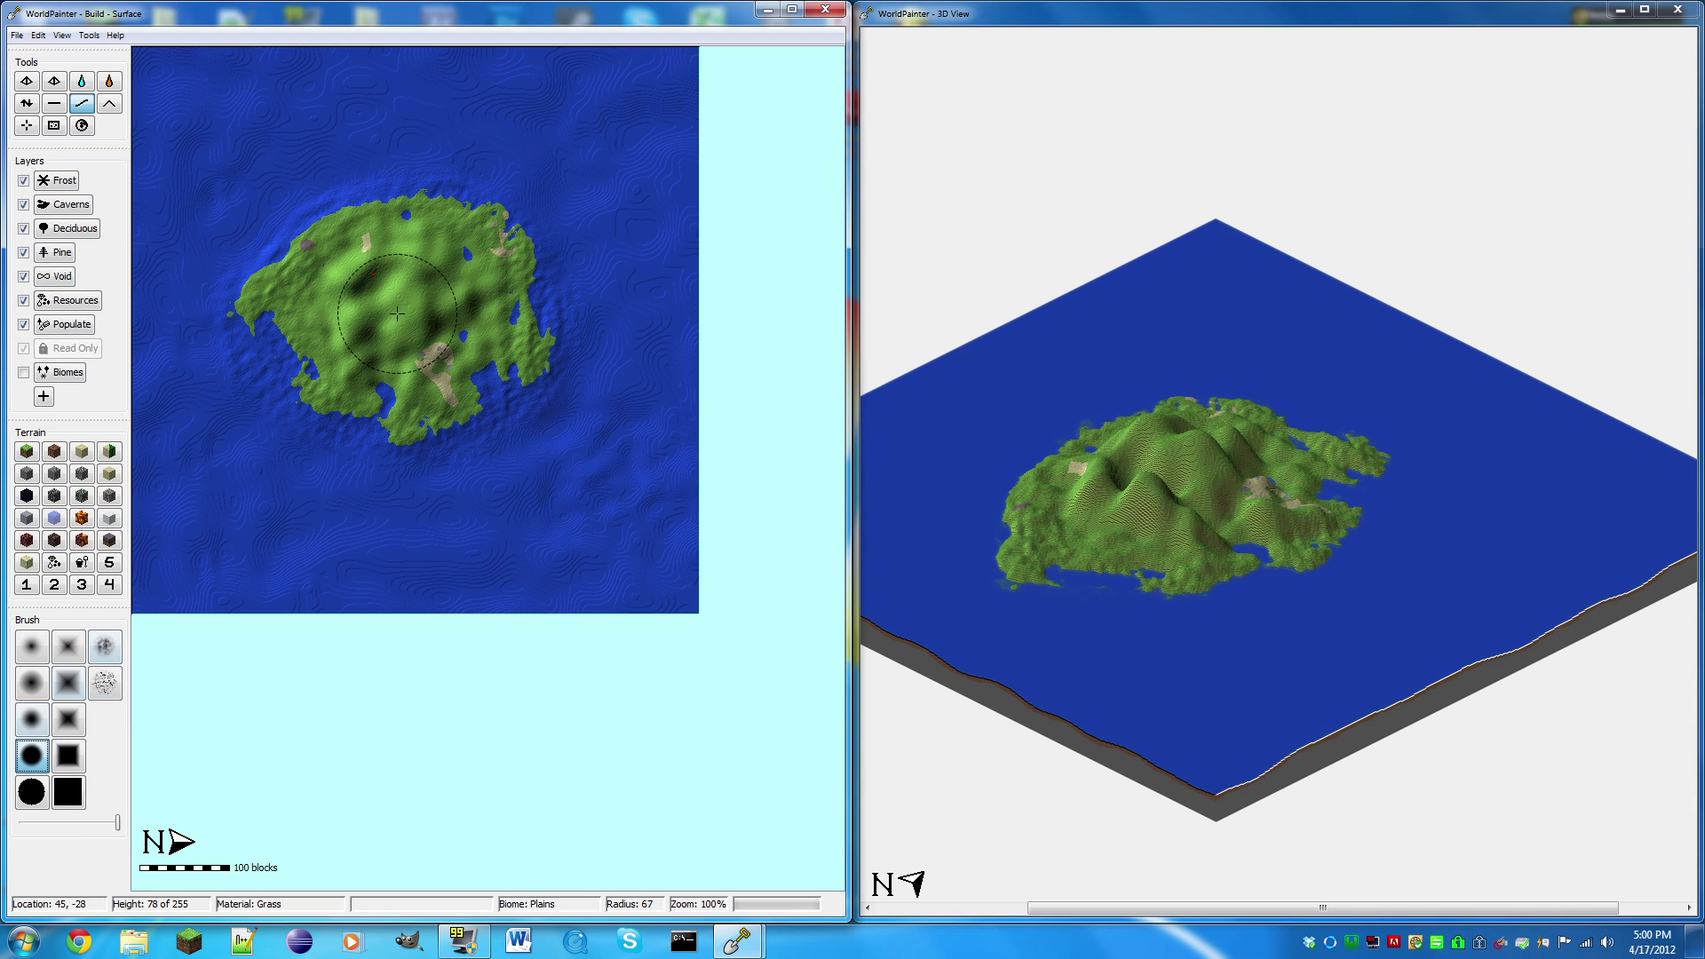
mouse_move(487, 293)
mouse_down()
mouse_move(426, 338)
mouse_move(356, 311)
mouse_move(364, 258)
mouse_move(386, 264)
mouse_up()
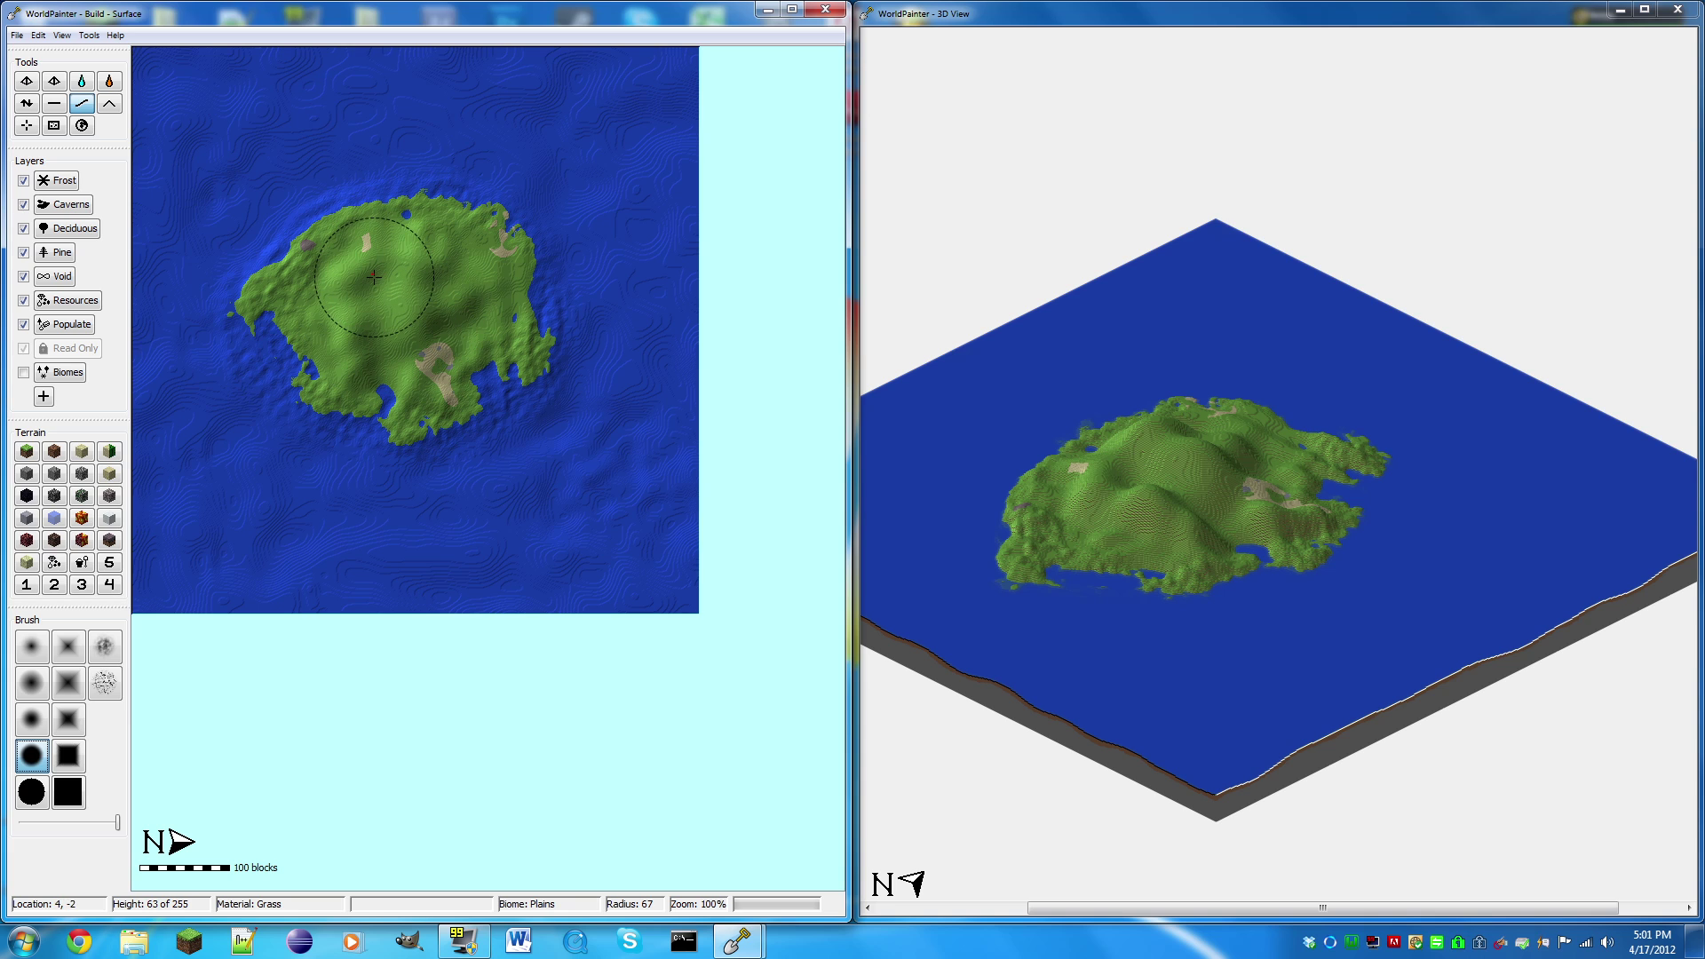
Widen the island's coast with the Height tool and round brush of radius 88, and sink its southwestern tongue using radius 50.
click(30, 106)
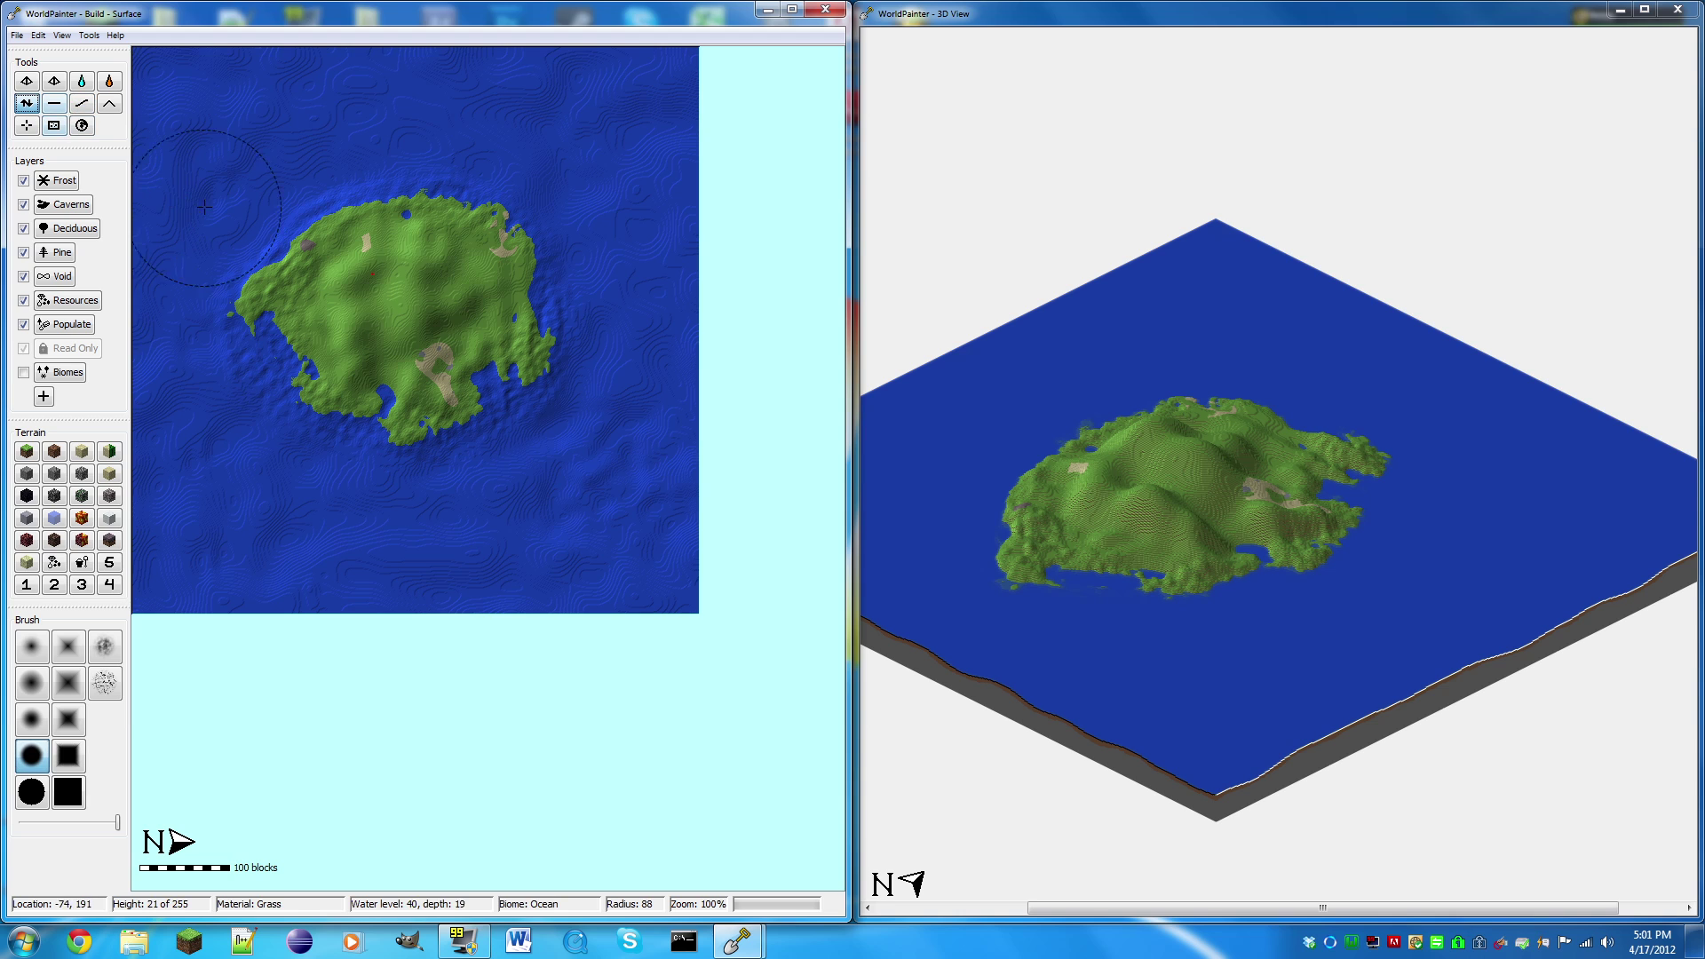
mouse_move(196, 243)
mouse_down()
mouse_move(418, 182)
mouse_move(507, 219)
mouse_move(555, 293)
mouse_move(515, 400)
mouse_move(391, 427)
mouse_move(279, 353)
mouse_move(262, 284)
mouse_up()
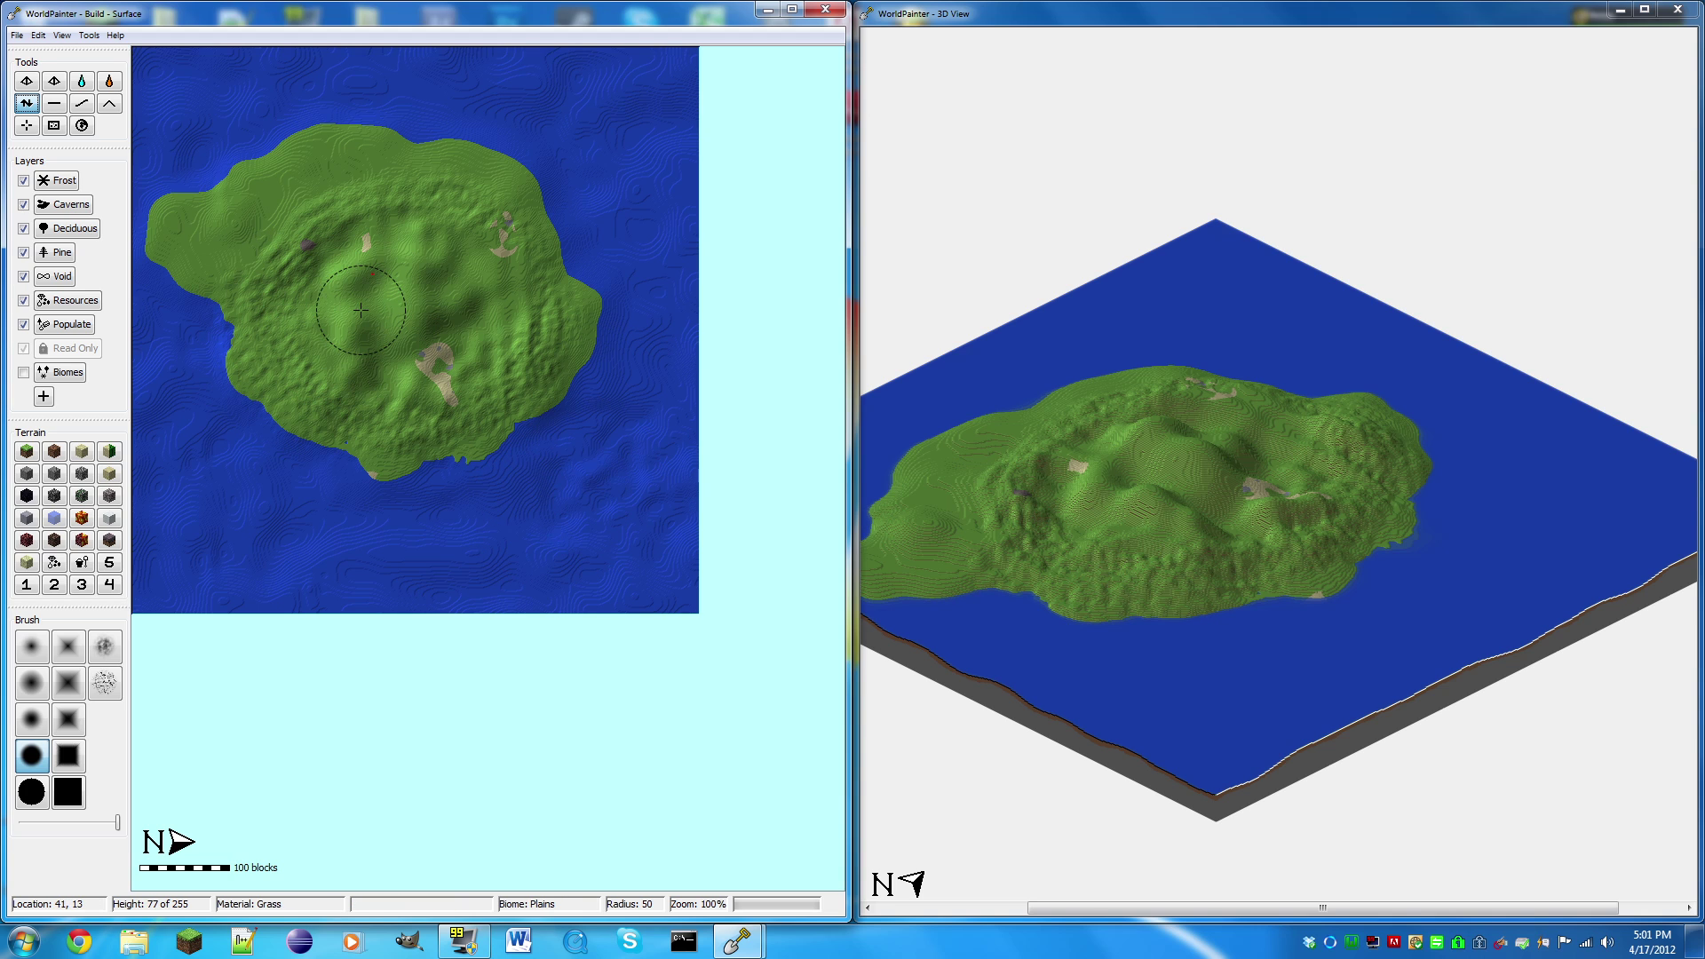
scroll(162, 182, down, 5)
mouse_move(163, 182)
mouse_down()
mouse_move(204, 266)
mouse_move(195, 251)
mouse_move(293, 169)
mouse_move(293, 147)
mouse_move(364, 124)
mouse_move(131, 203)
mouse_up()
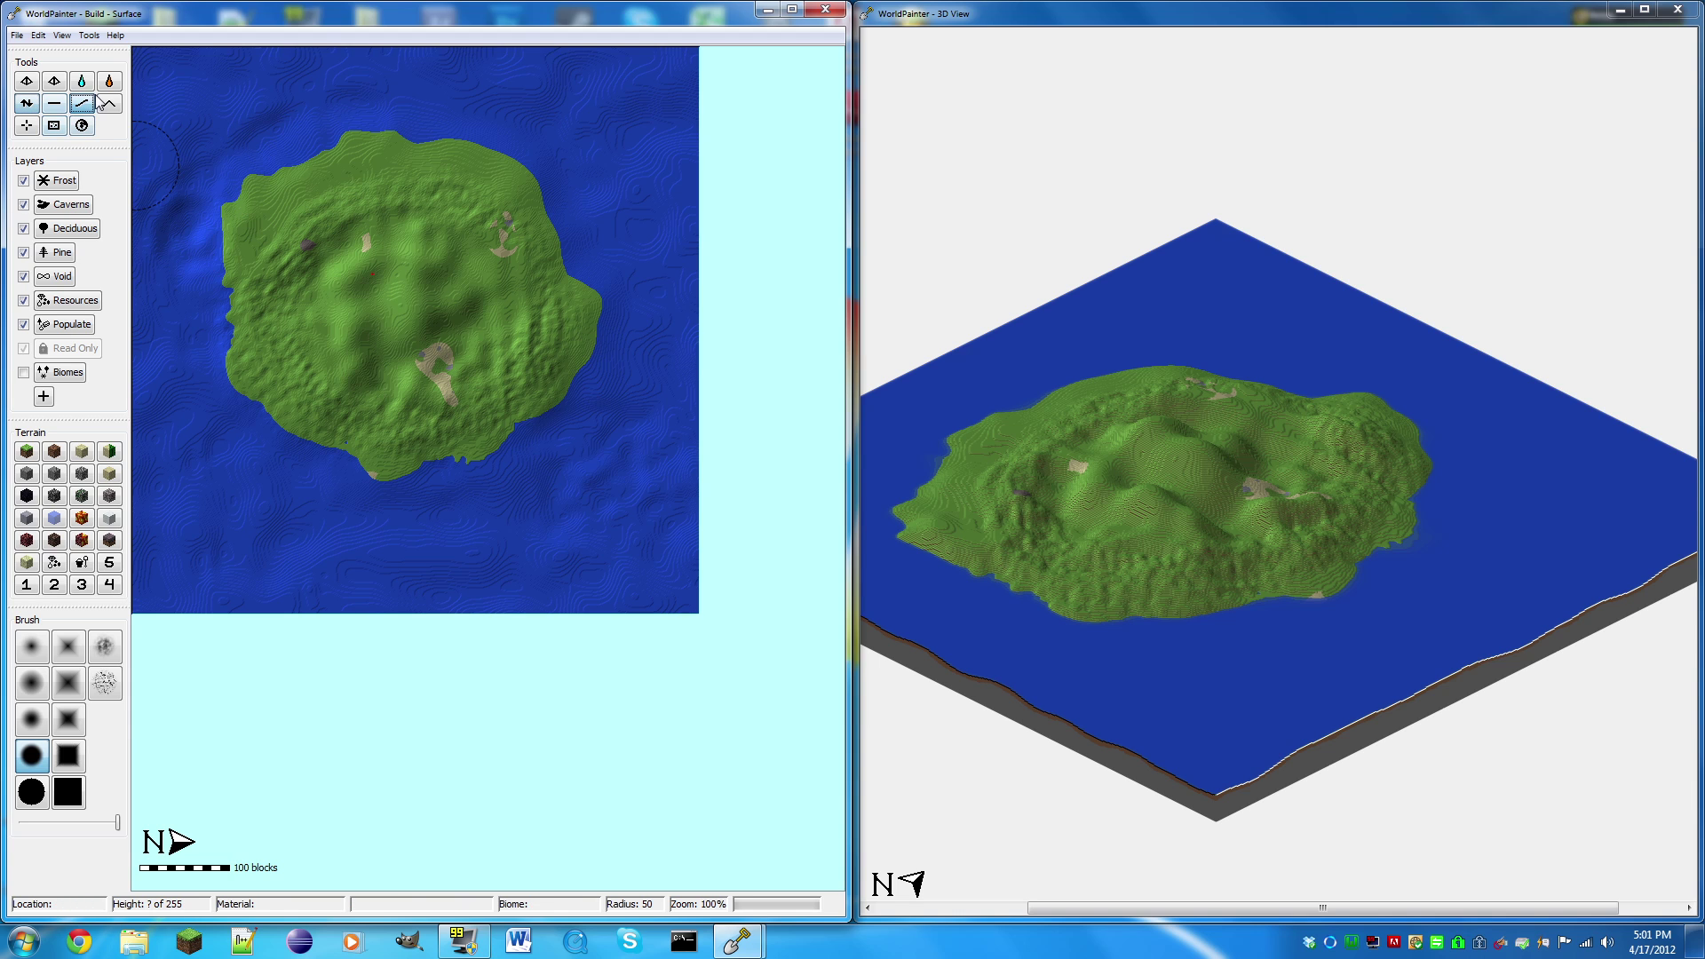
Smooth the whole island with the Smooth tool and the round brush at radius 220.
scroll(399, 337, up, 10)
mouse_move(400, 338)
mouse_down()
mouse_move(382, 320)
mouse_move(450, 398)
mouse_move(515, 360)
mouse_move(578, 409)
mouse_up()
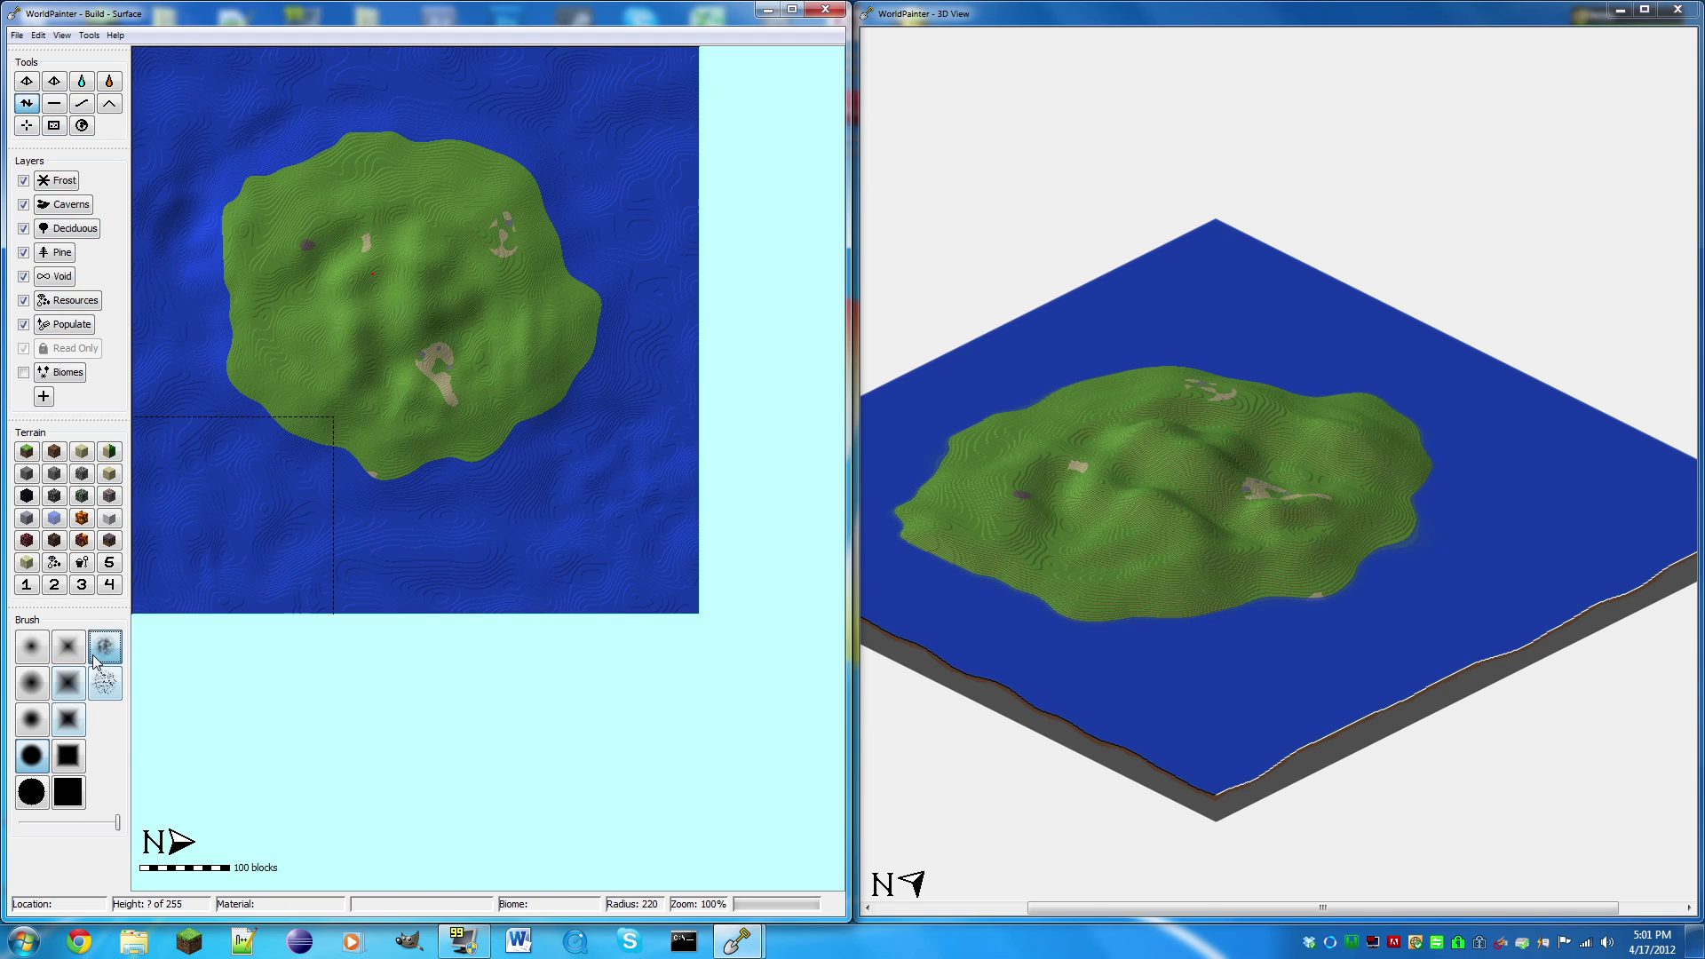
Roughen the island's centre with the Height tool's textured brush of radius 56 at reduced intensity, and raise a jagged peak at maximum intensity.
drag(119, 821, 111, 827)
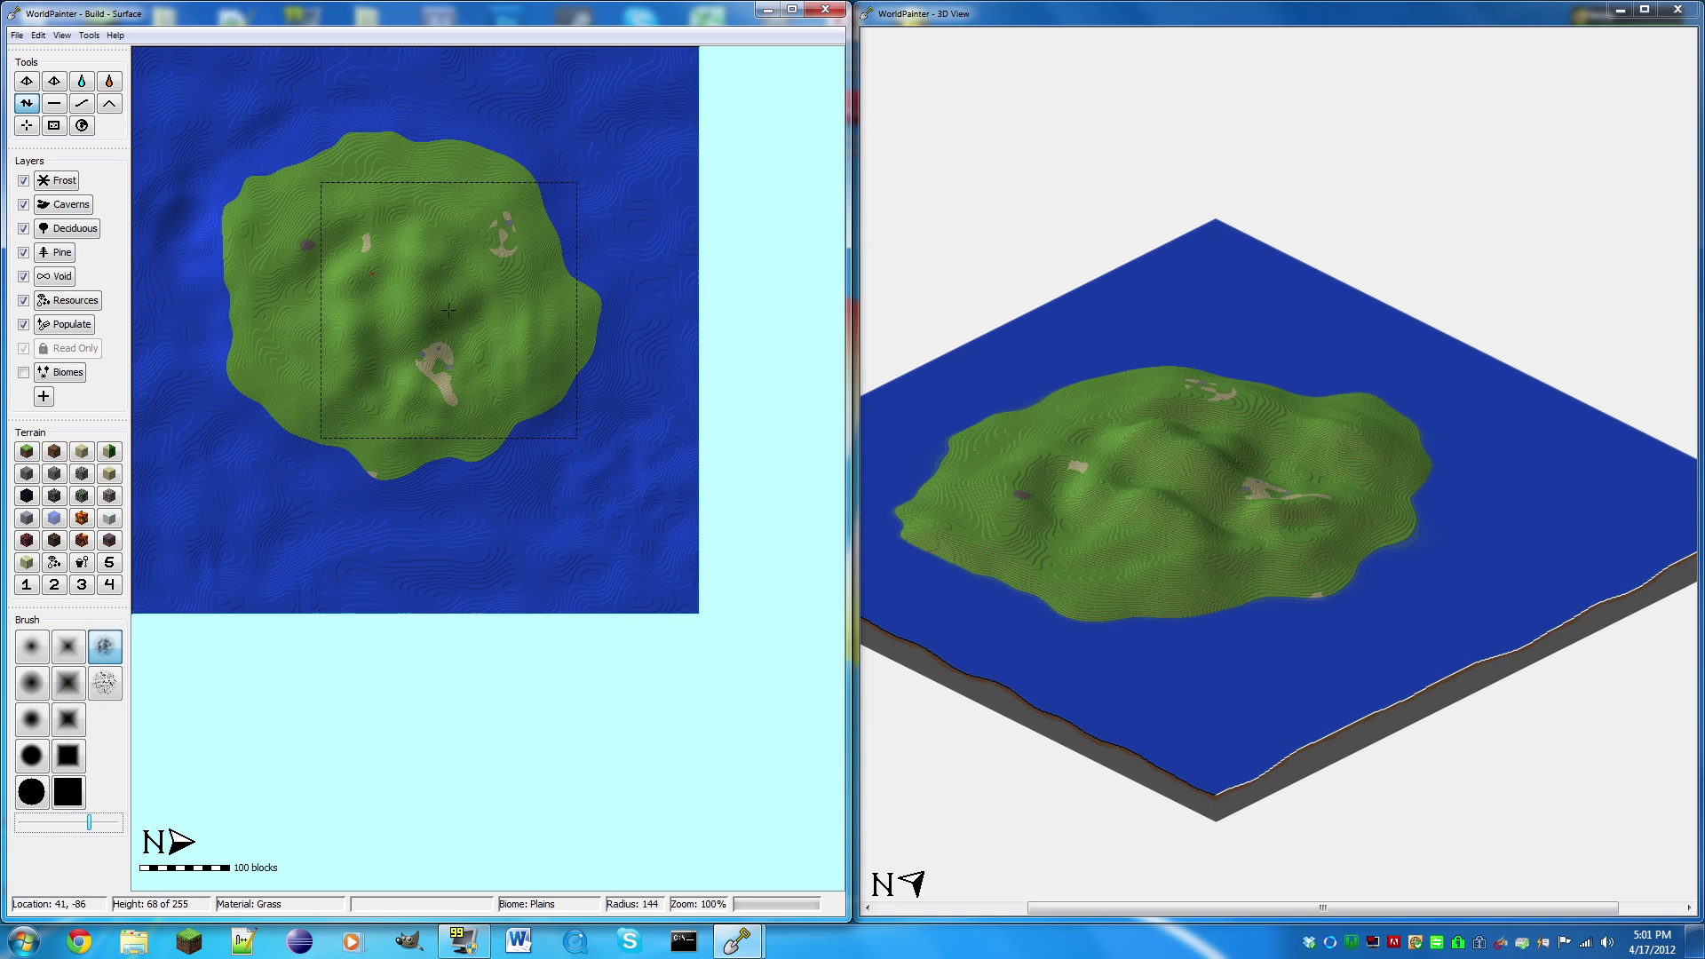
scroll(440, 311, down, 15)
scroll(384, 271, up, 2)
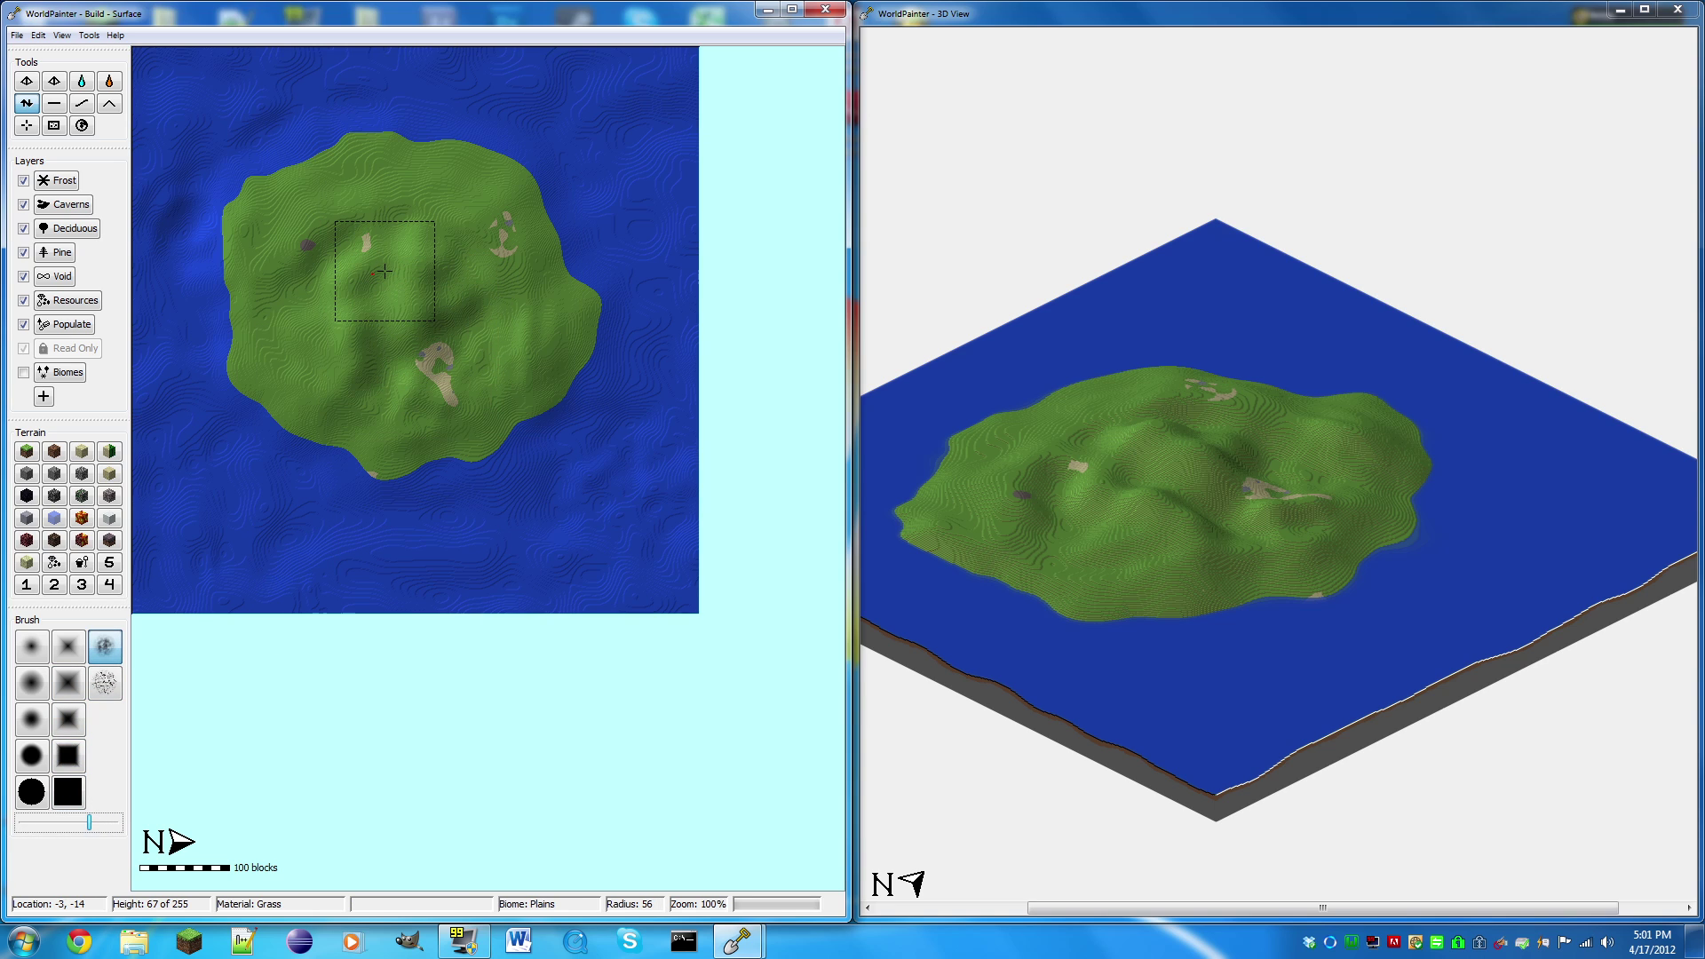
mouse_move(384, 271)
mouse_down()
mouse_move(416, 232)
mouse_move(395, 292)
mouse_move(436, 268)
mouse_move(437, 304)
mouse_move(388, 322)
mouse_move(344, 312)
mouse_move(401, 253)
mouse_move(359, 229)
mouse_move(340, 230)
mouse_move(312, 302)
mouse_move(351, 336)
mouse_move(391, 341)
mouse_move(481, 284)
mouse_move(460, 250)
mouse_move(440, 330)
mouse_move(397, 362)
mouse_move(474, 341)
mouse_move(496, 282)
mouse_move(448, 220)
mouse_move(346, 220)
mouse_move(305, 293)
mouse_move(339, 353)
mouse_move(408, 366)
mouse_up()
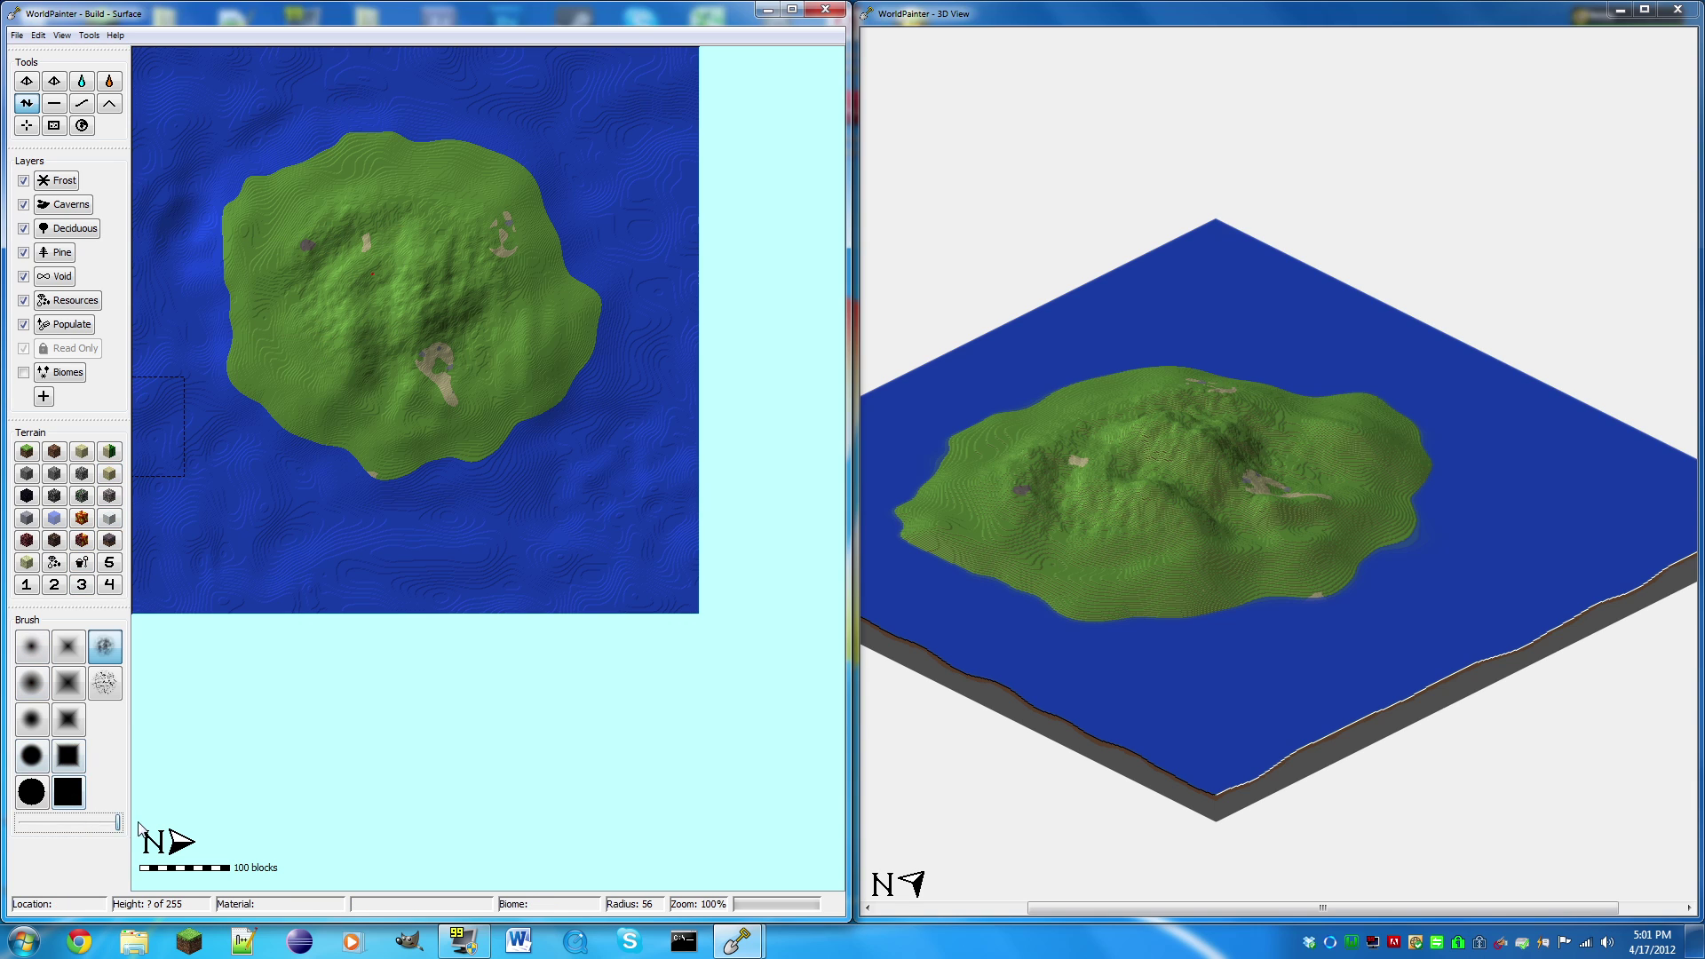
mouse_move(417, 251)
mouse_down()
mouse_move(419, 276)
mouse_move(391, 286)
mouse_move(365, 267)
mouse_move(417, 254)
mouse_move(381, 331)
mouse_up()
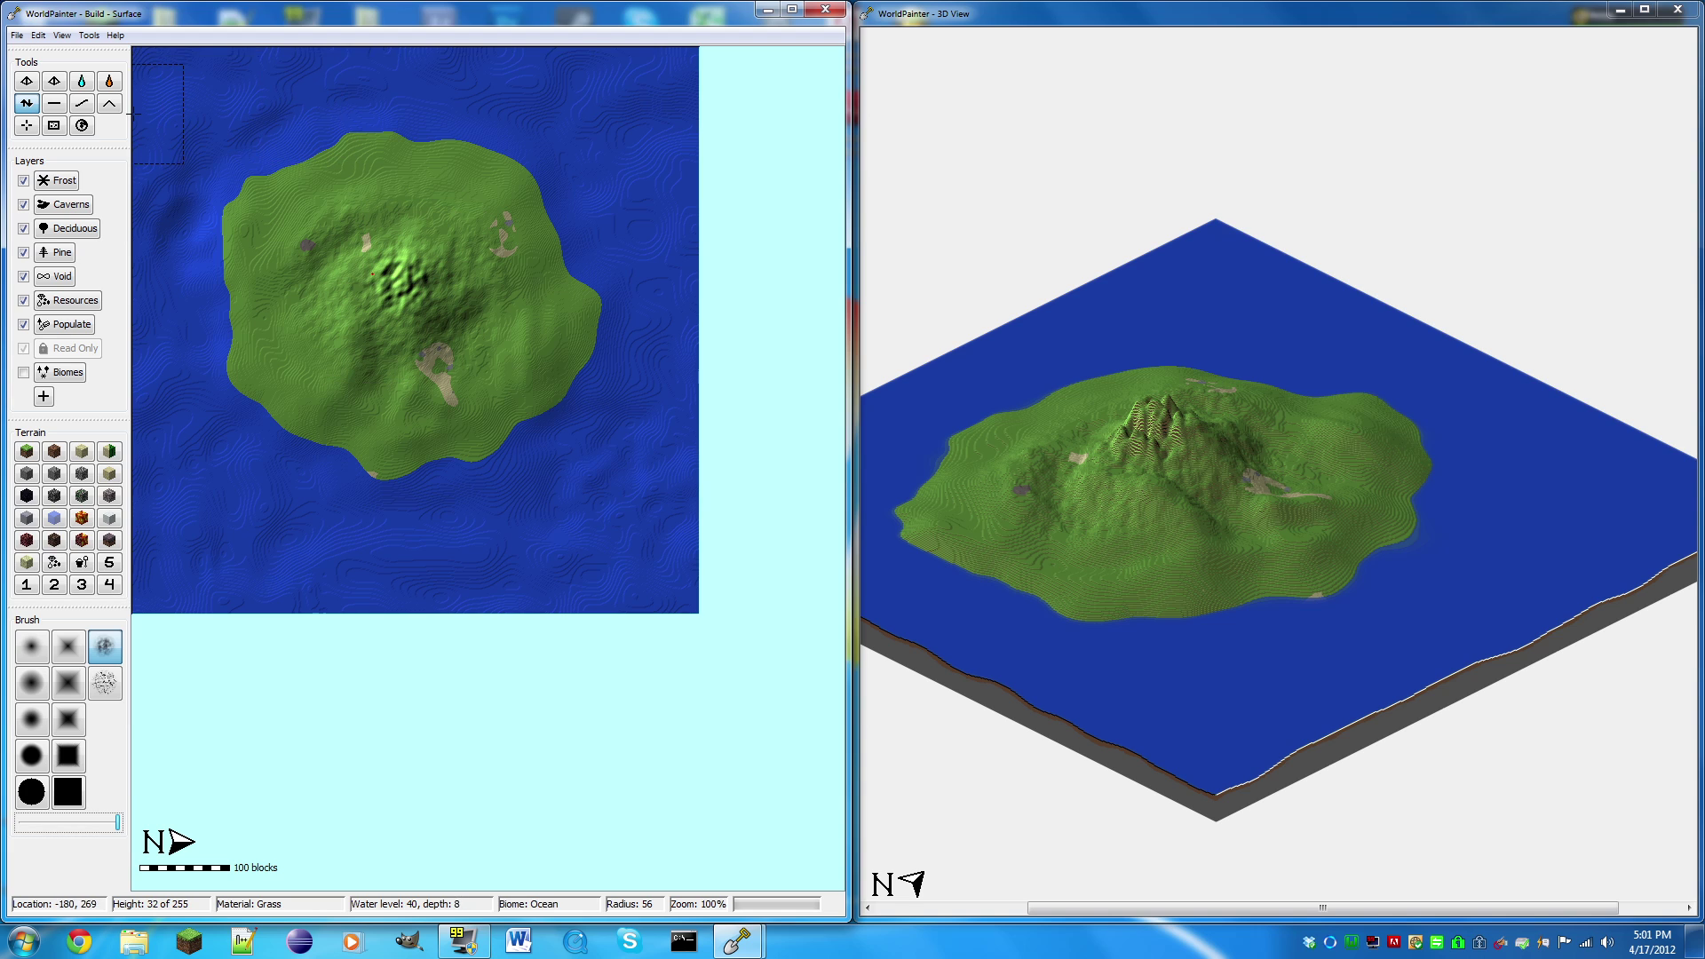
Smooth the central peak with the textured brush at radius 115, and roughen it again with the Height tool at radius 52 and reduced intensity.
click(82, 103)
scroll(485, 256, up, 7)
mouse_move(426, 284)
mouse_down()
mouse_move(383, 317)
mouse_move(368, 265)
mouse_move(446, 247)
mouse_move(448, 320)
mouse_move(397, 265)
mouse_up()
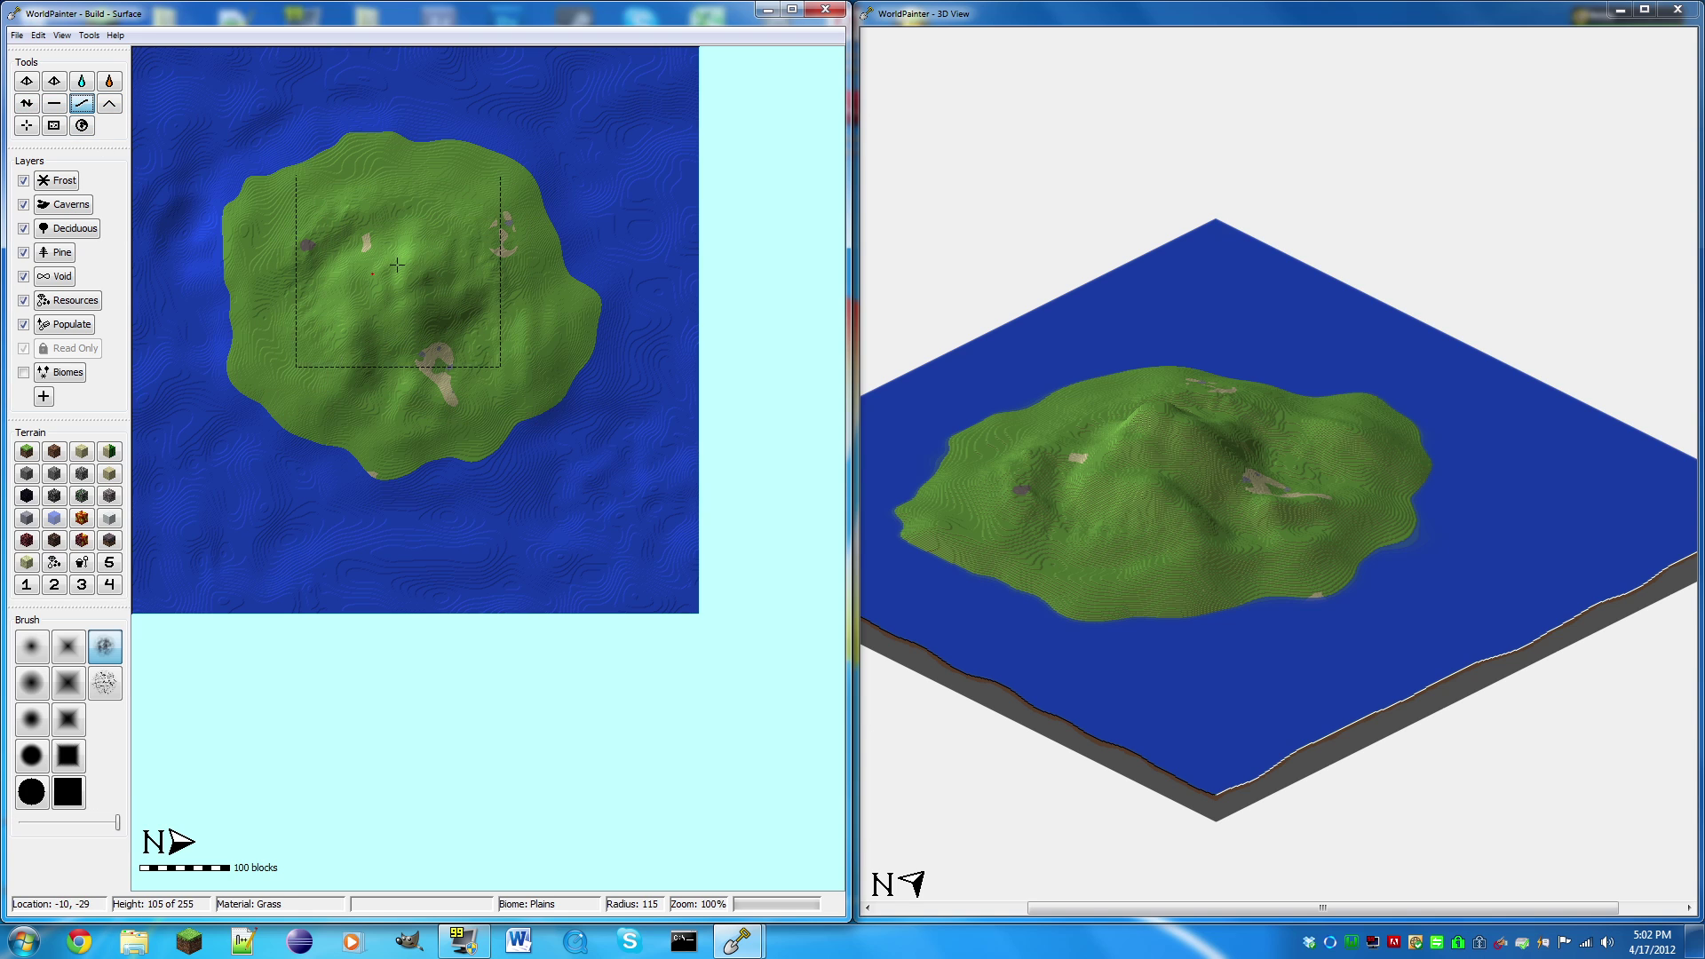
scroll(397, 265, down, 7)
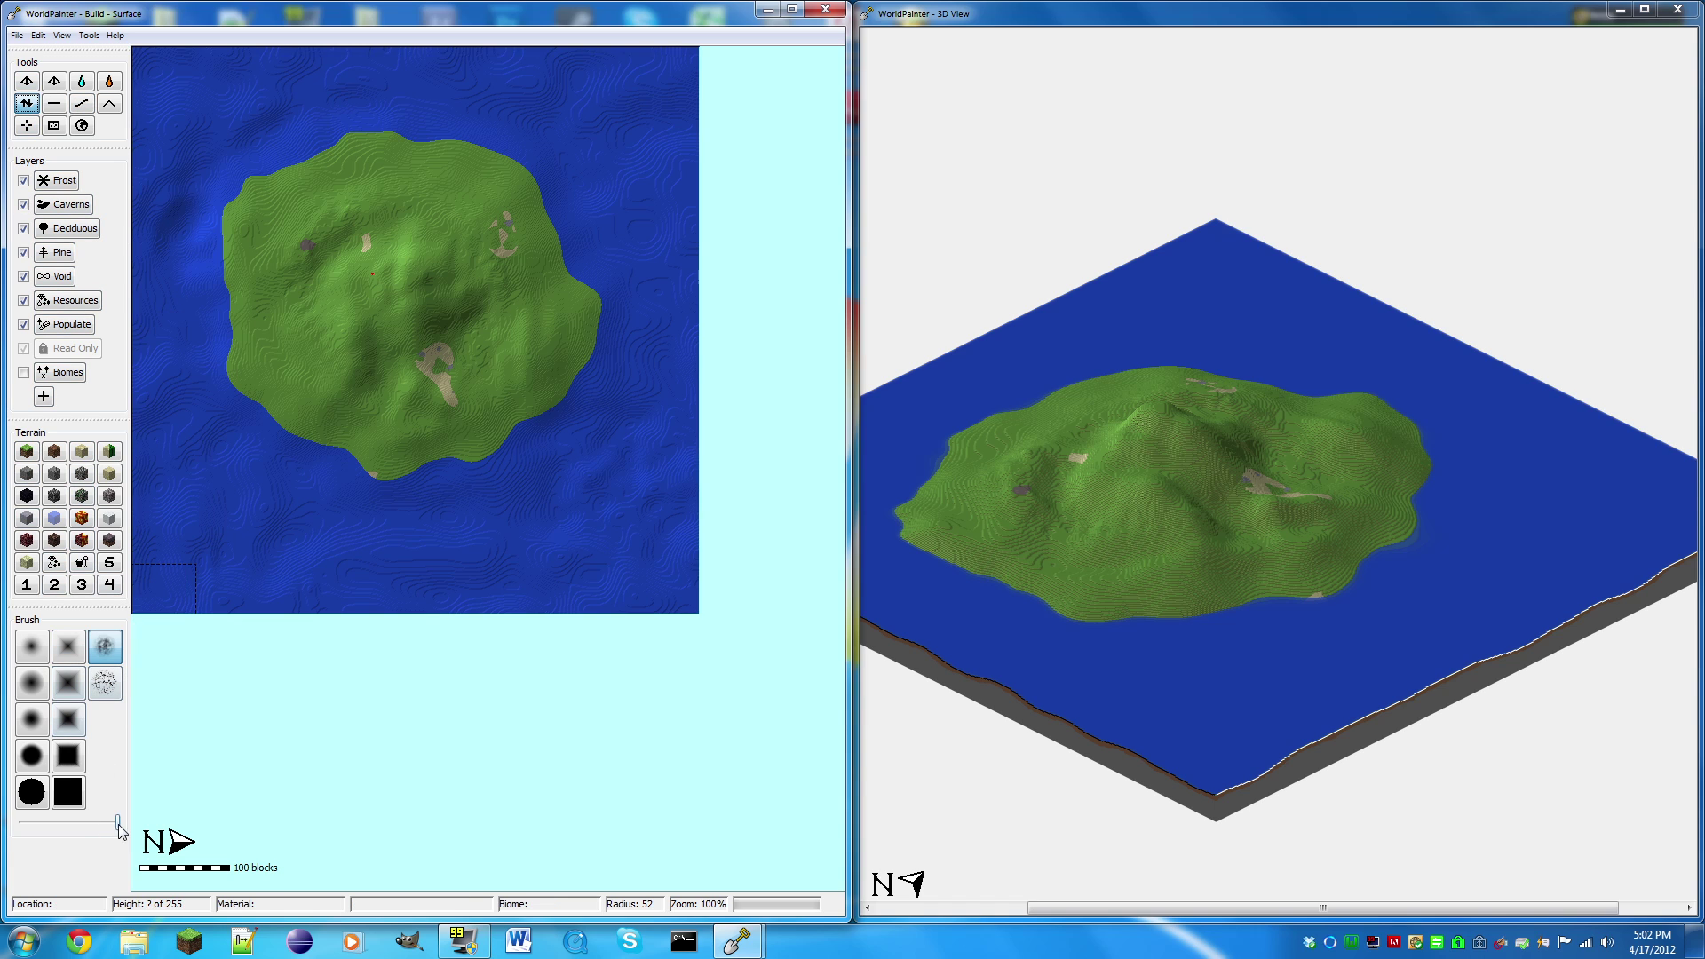
drag(404, 267, 401, 382)
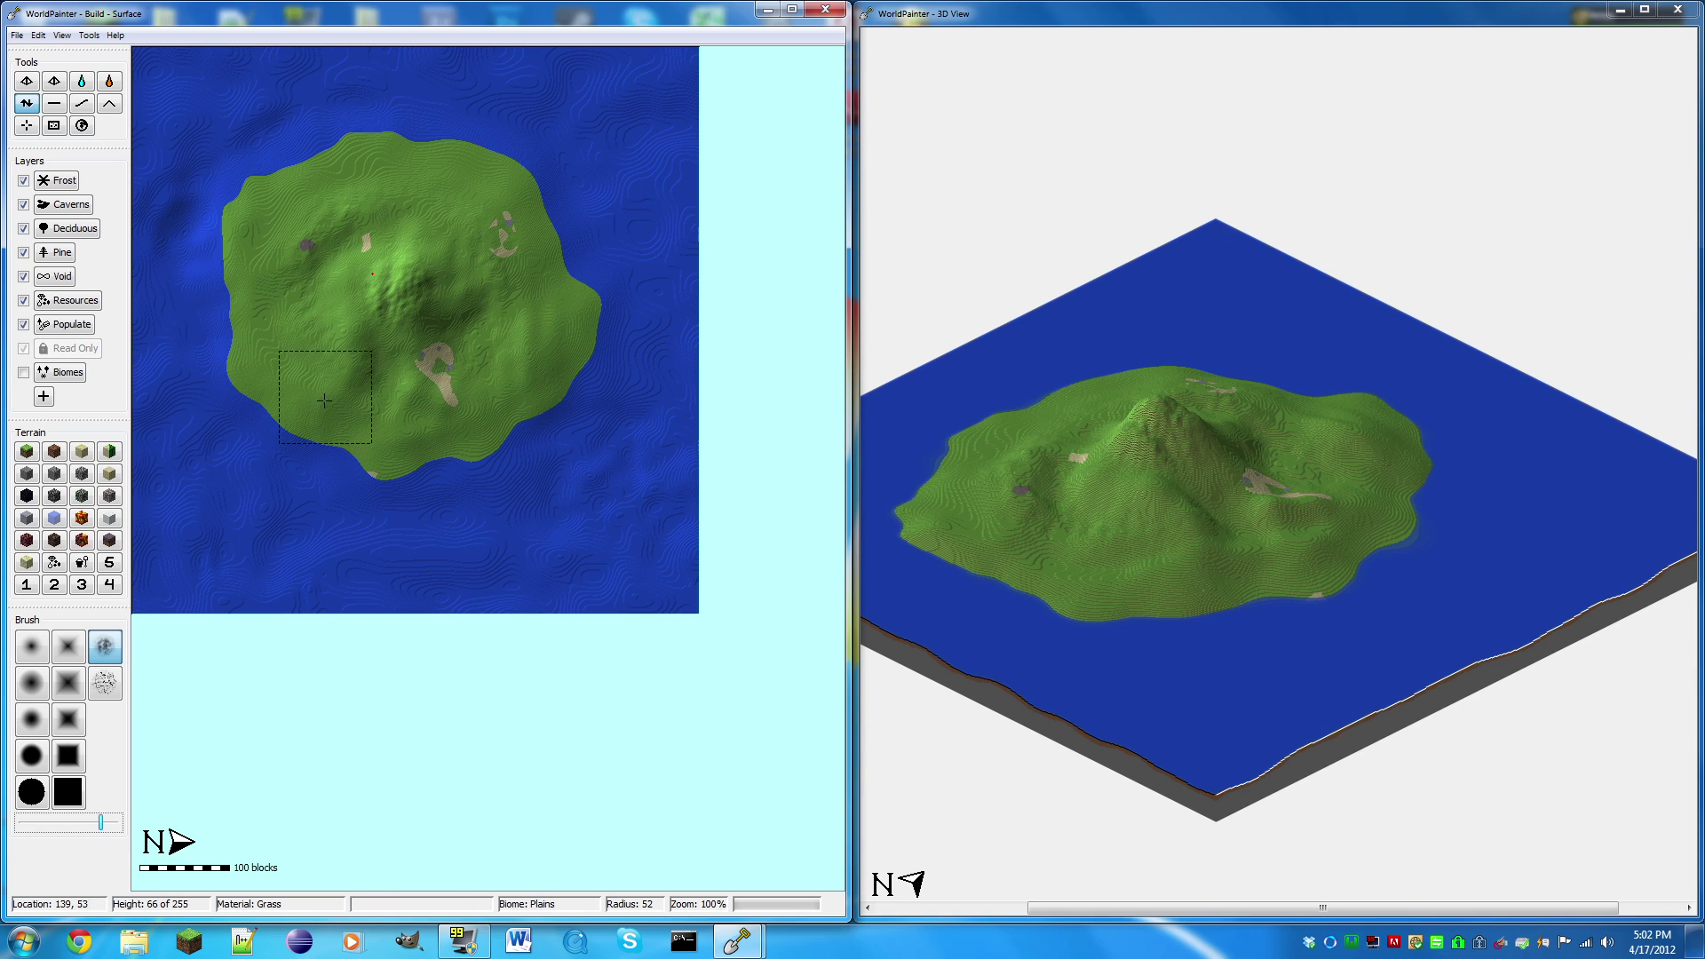
Raise a narrow curved peninsula off the island's southeastern coast with the Height tool's textured brush of radius 52 at maximum intensity.
click(26, 104)
drag(257, 475, 269, 503)
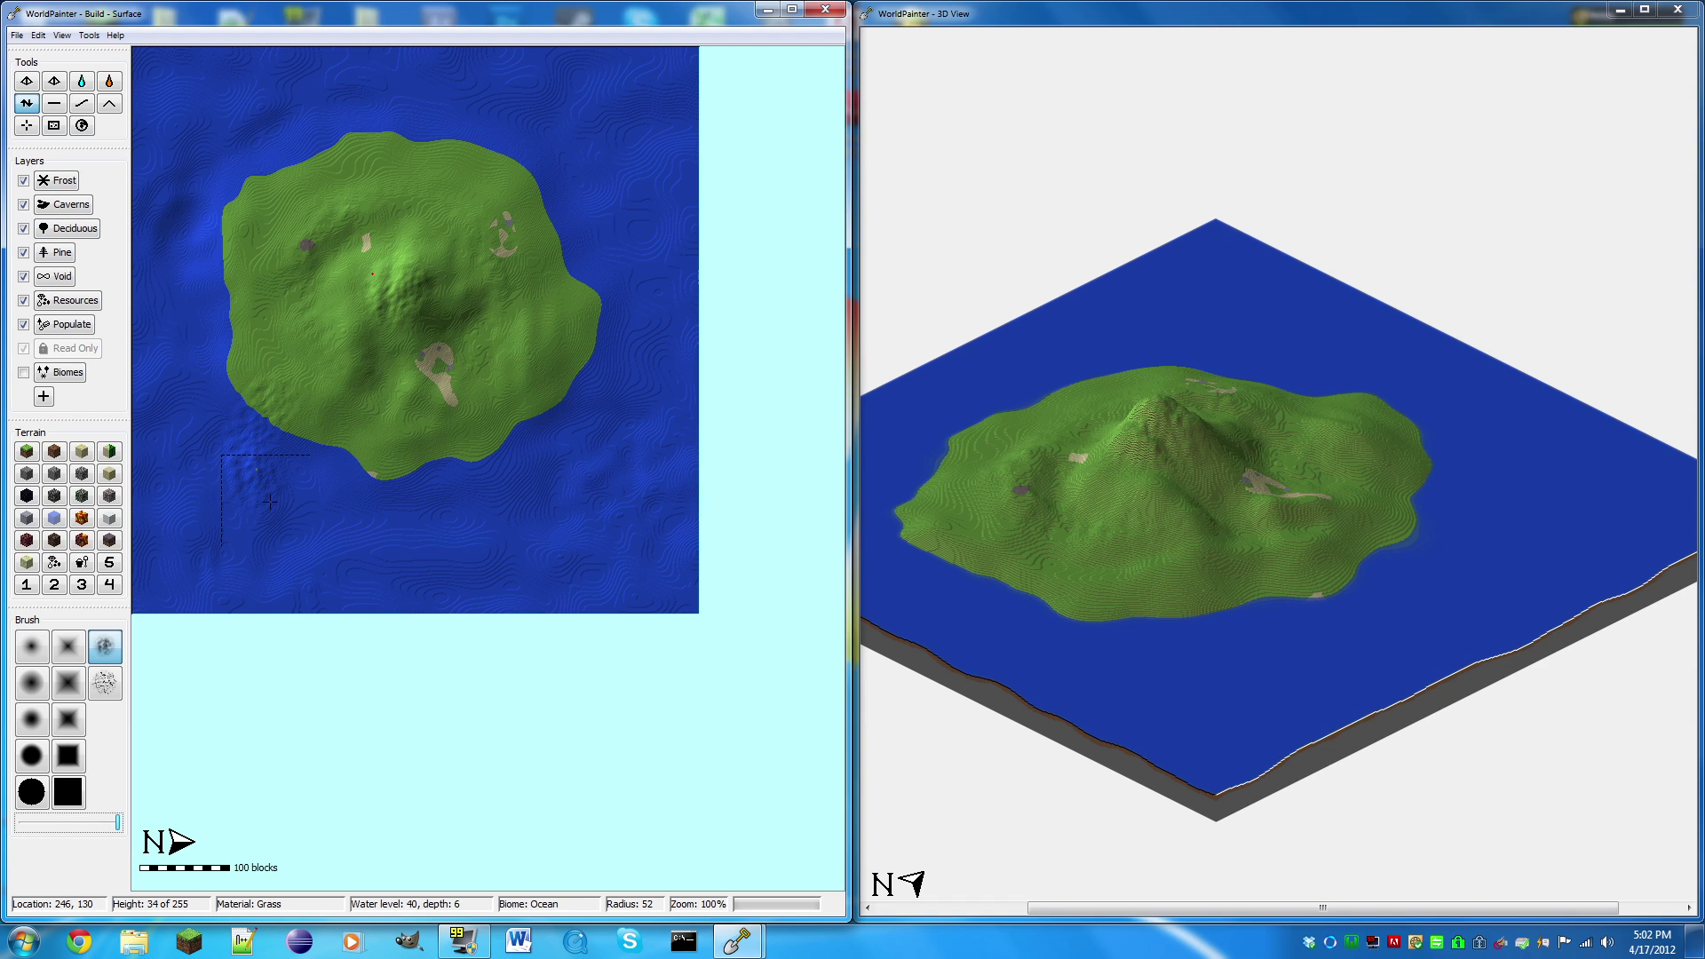
mouse_move(270, 432)
mouse_down()
mouse_move(267, 413)
mouse_move(258, 467)
mouse_move(330, 521)
mouse_move(282, 500)
mouse_move(351, 533)
mouse_up()
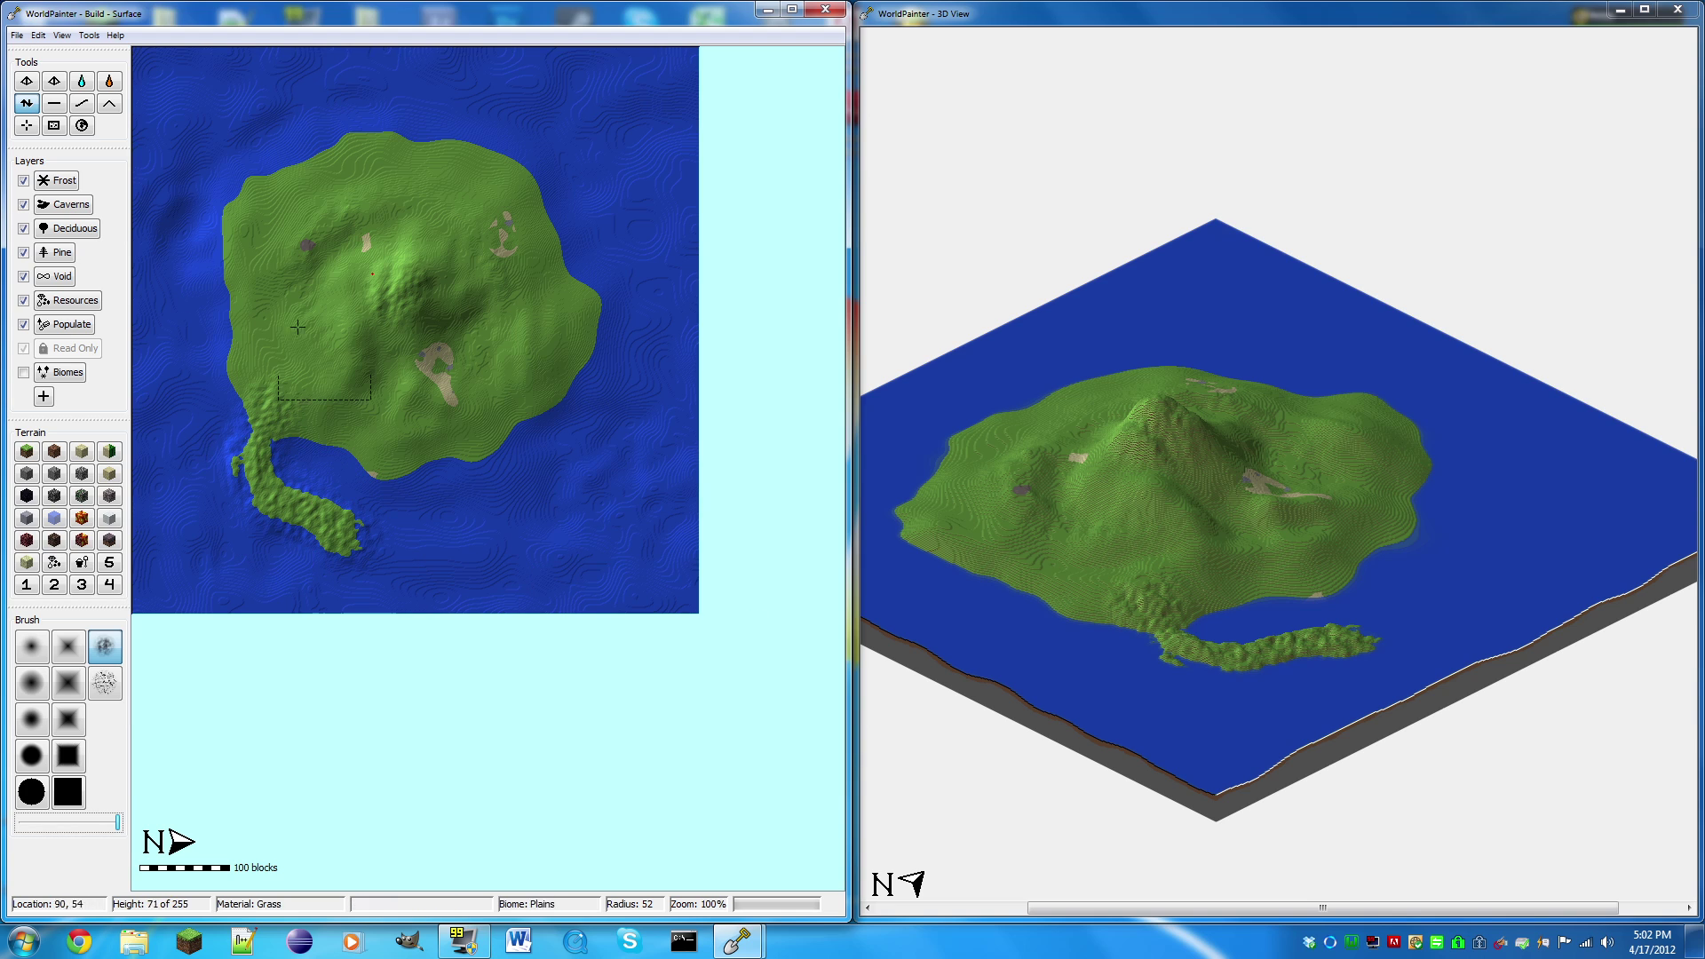
Smooth the curved peninsula and its junction with the island using the Smooth tool and the textured brush at radius 127.
click(82, 103)
scroll(235, 507, up, 6)
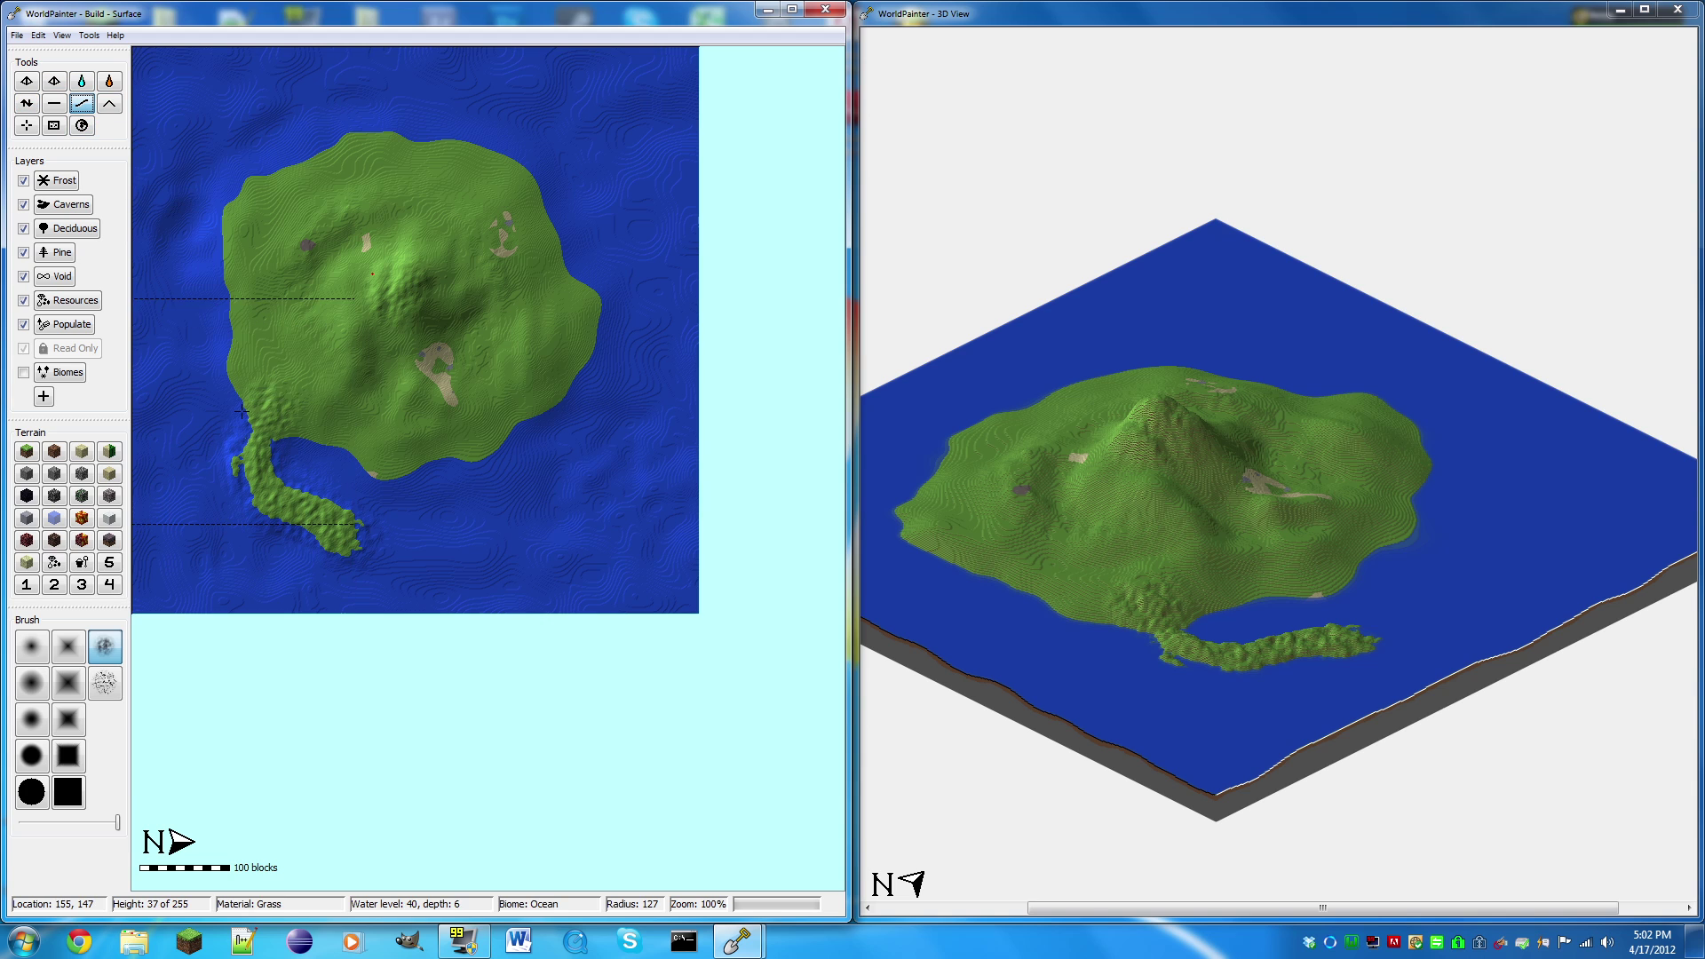
mouse_move(267, 457)
mouse_down()
mouse_move(356, 545)
mouse_move(235, 444)
mouse_move(272, 456)
mouse_up()
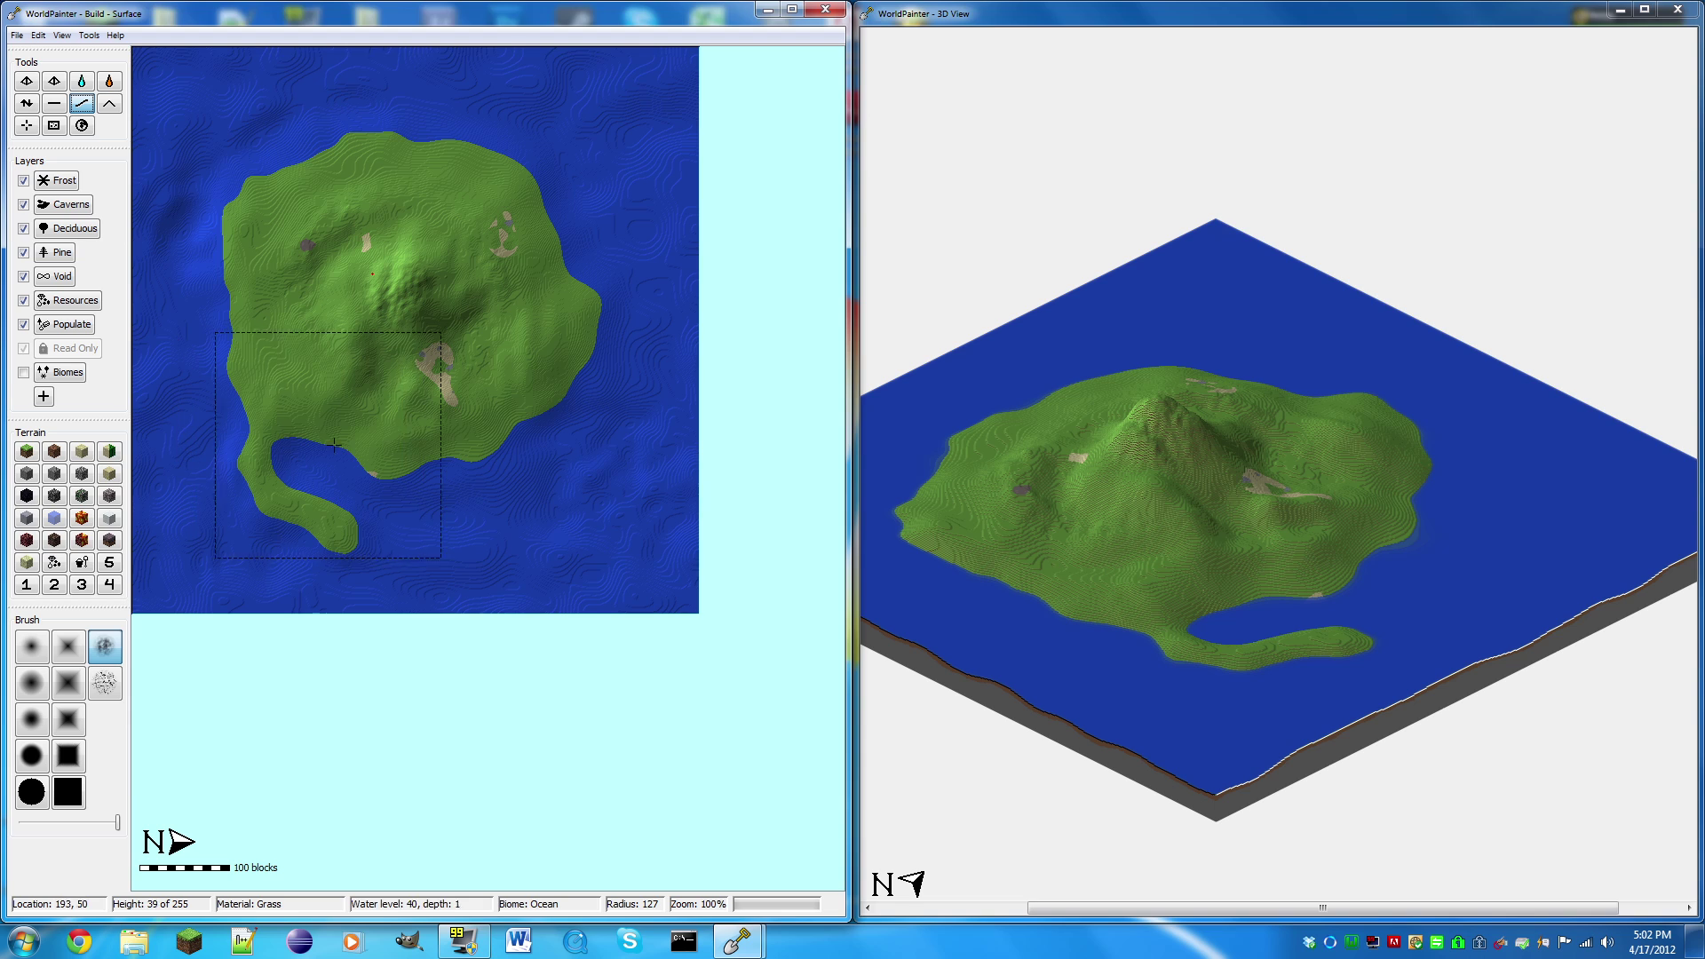
Level the island's southwestern corner along the shore with the Flatten tool and the textured brush at radius 20.
scroll(400, 436, down, 12)
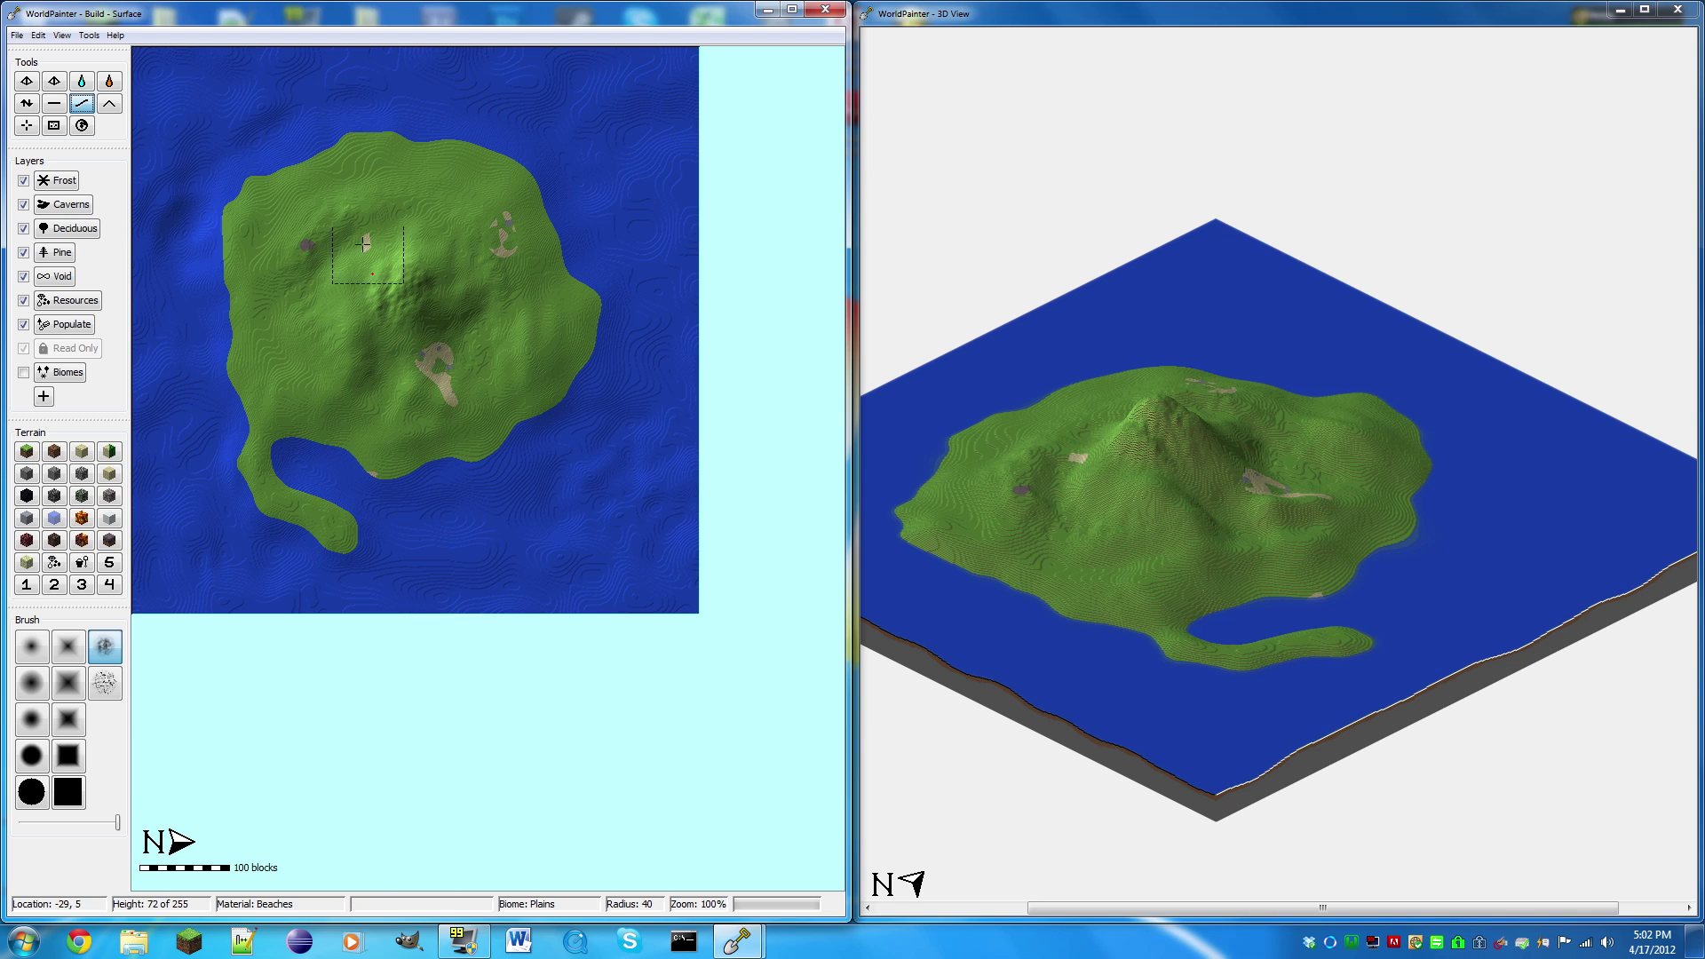
click(55, 105)
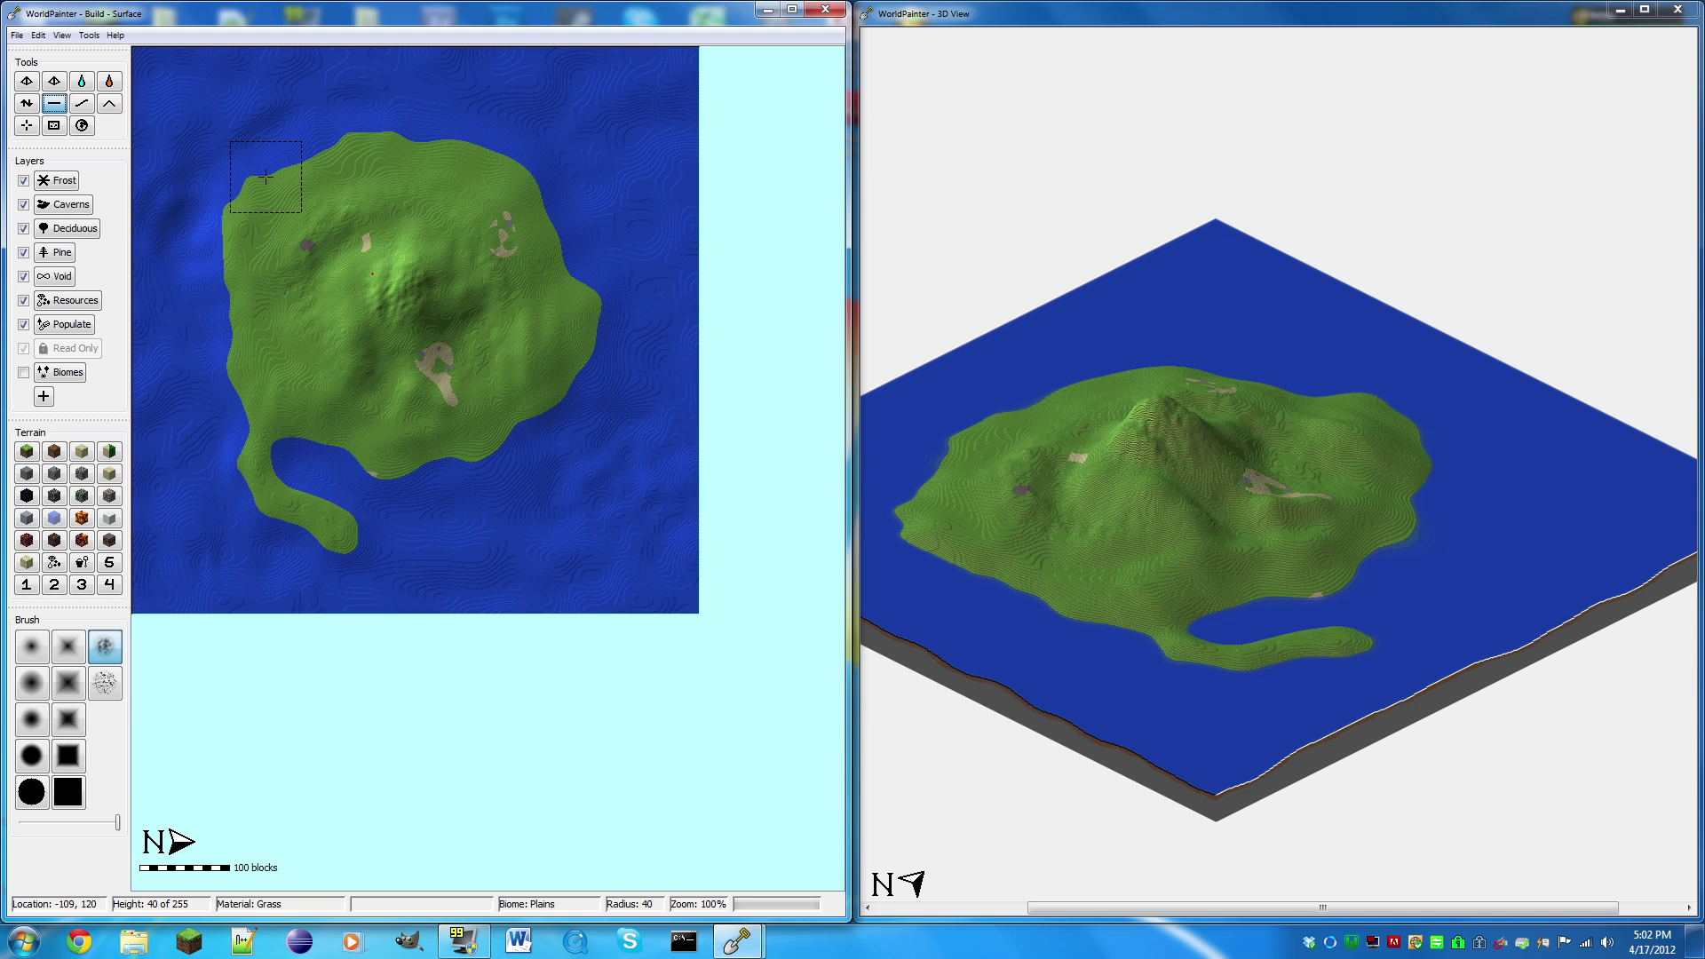
ctrl+scroll(264, 177, up, 1)
scroll(267, 192, up, 6)
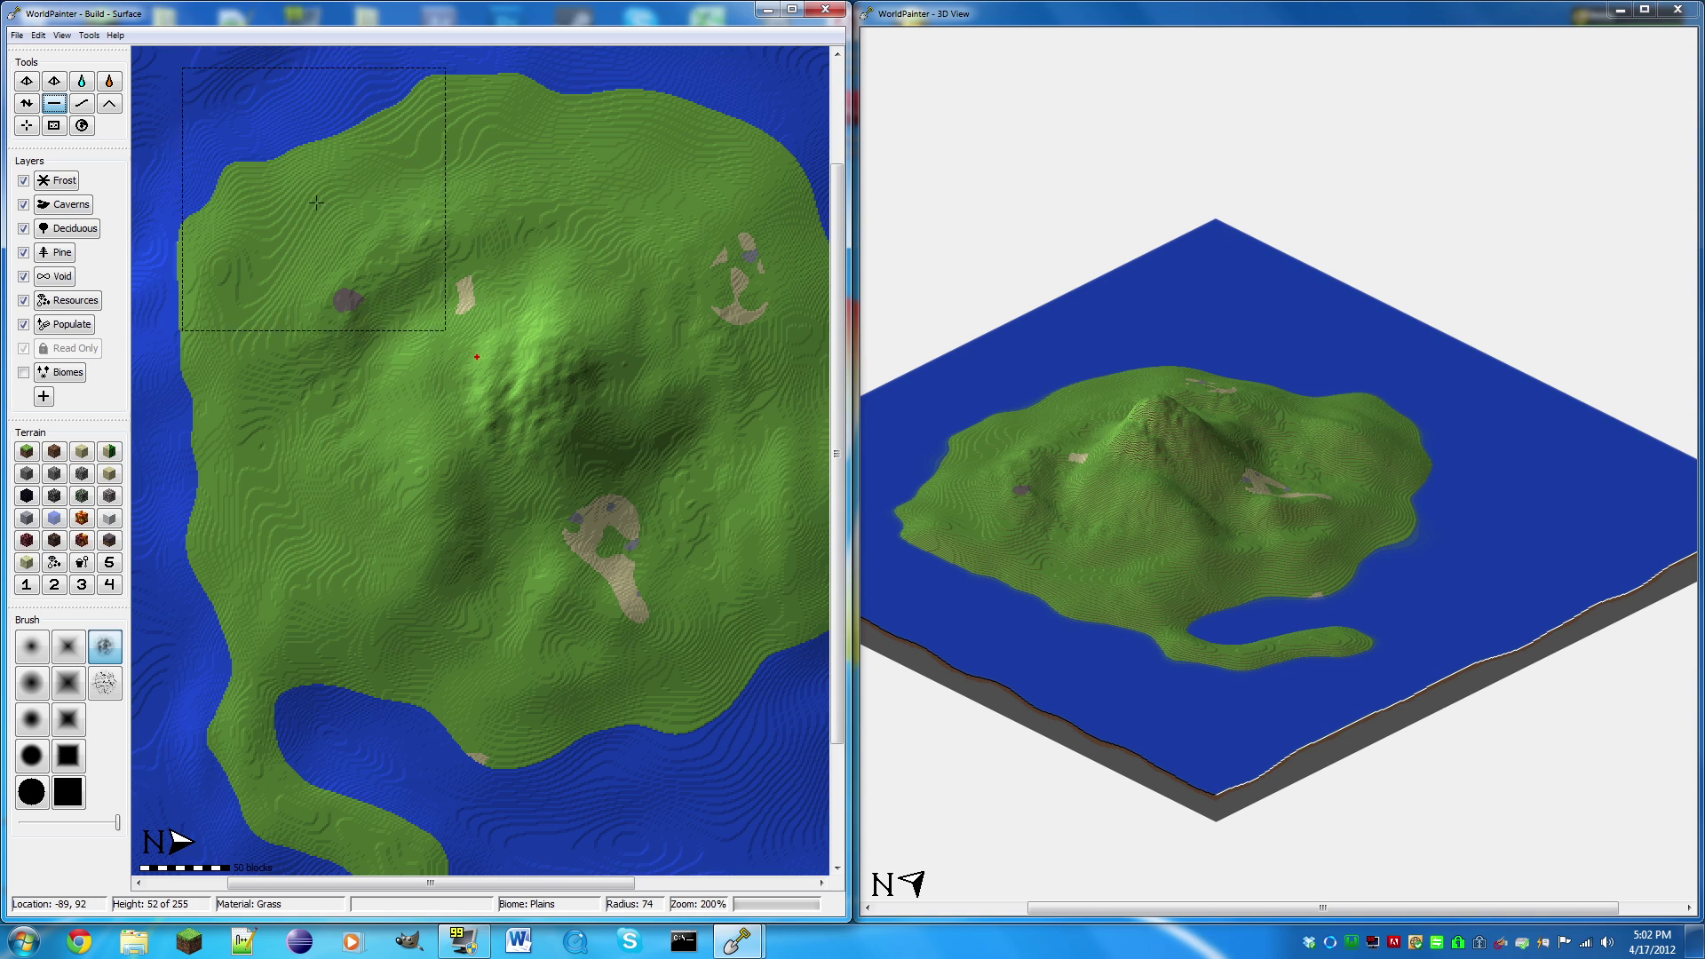
scroll(431, 323, down, 13)
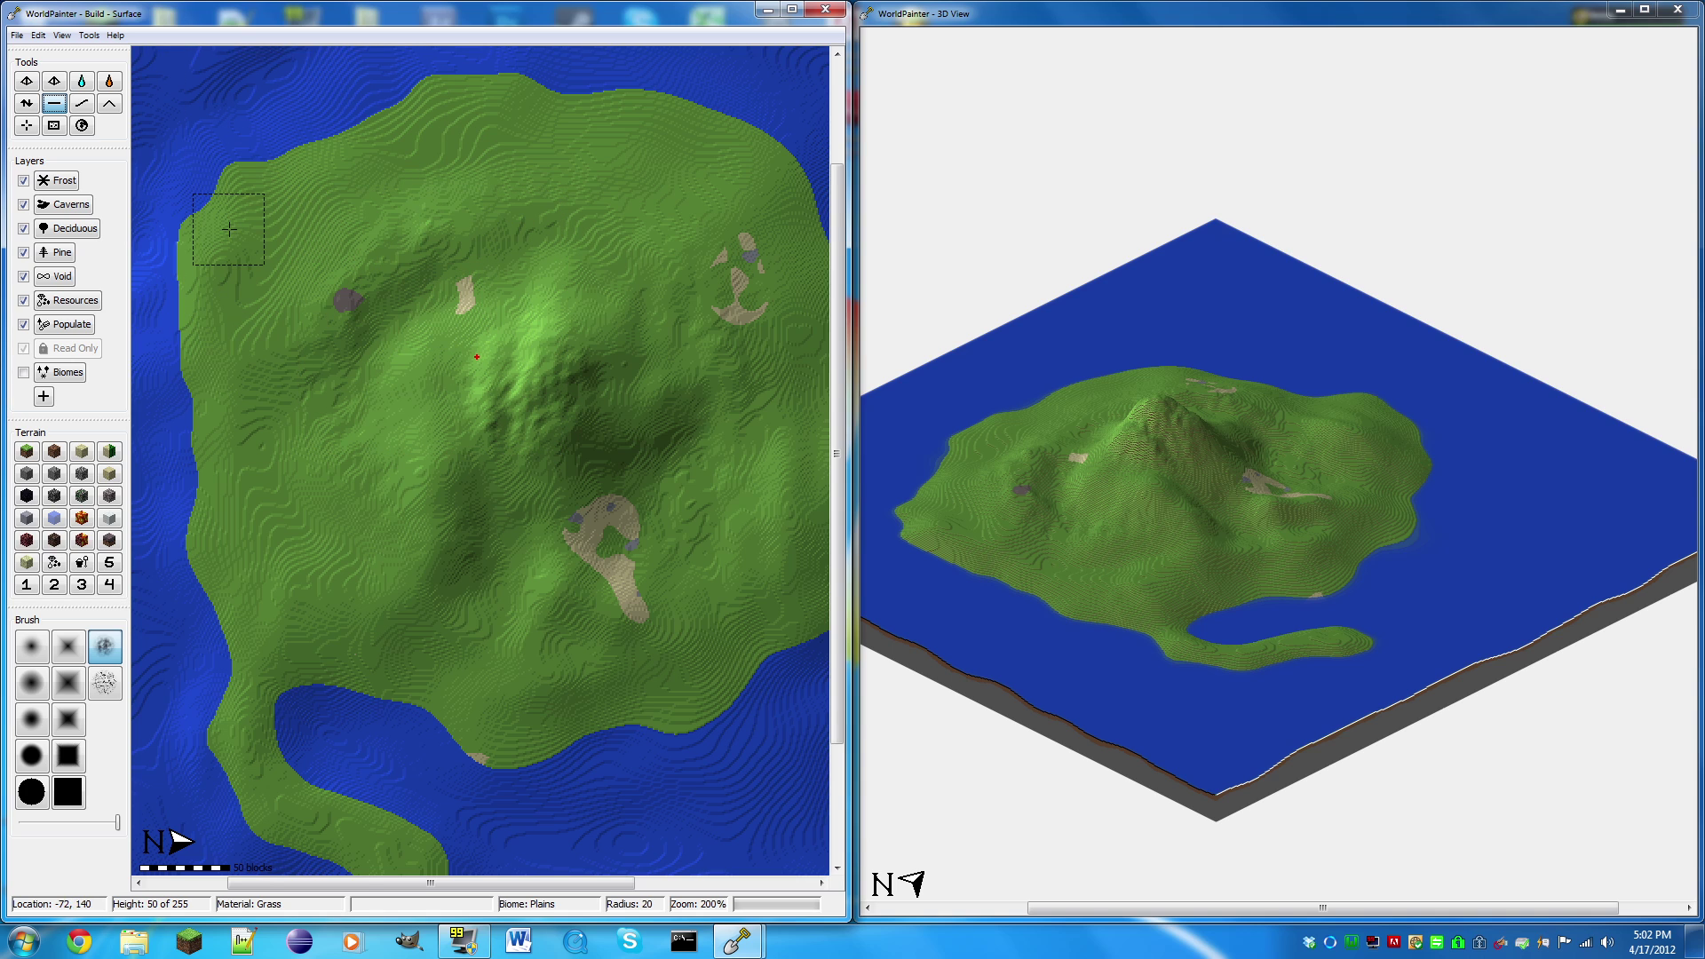
ctrl+scroll(267, 182, up, 1)
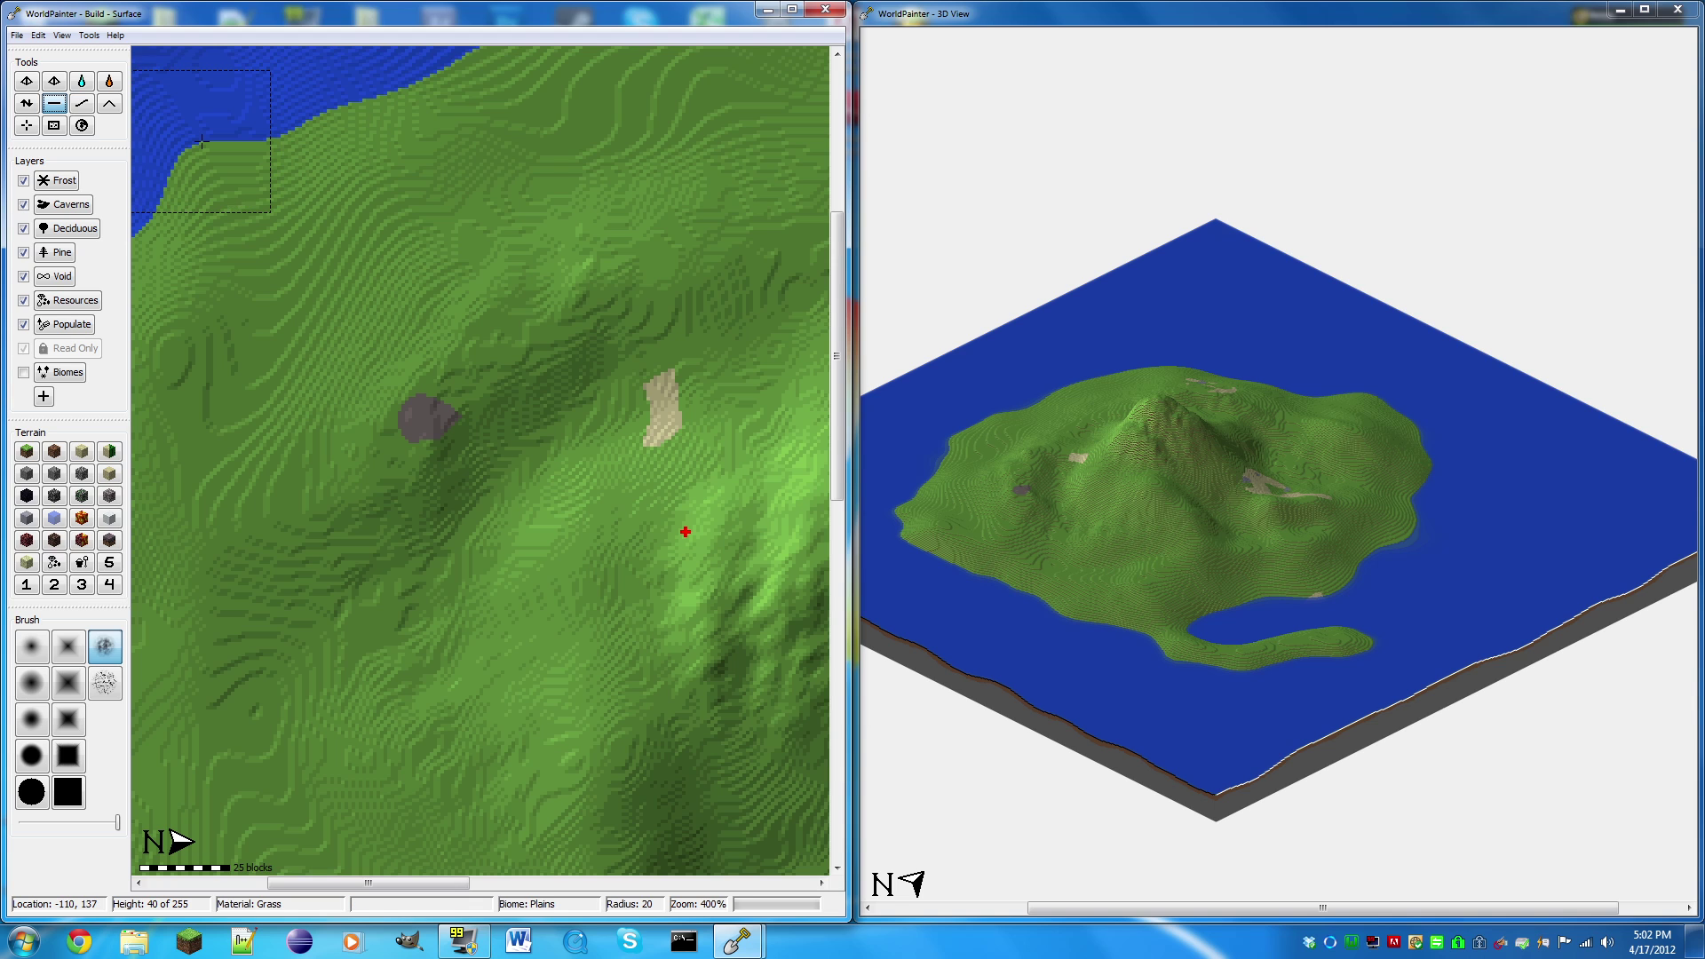
ctrl+scroll(200, 141, down, 1)
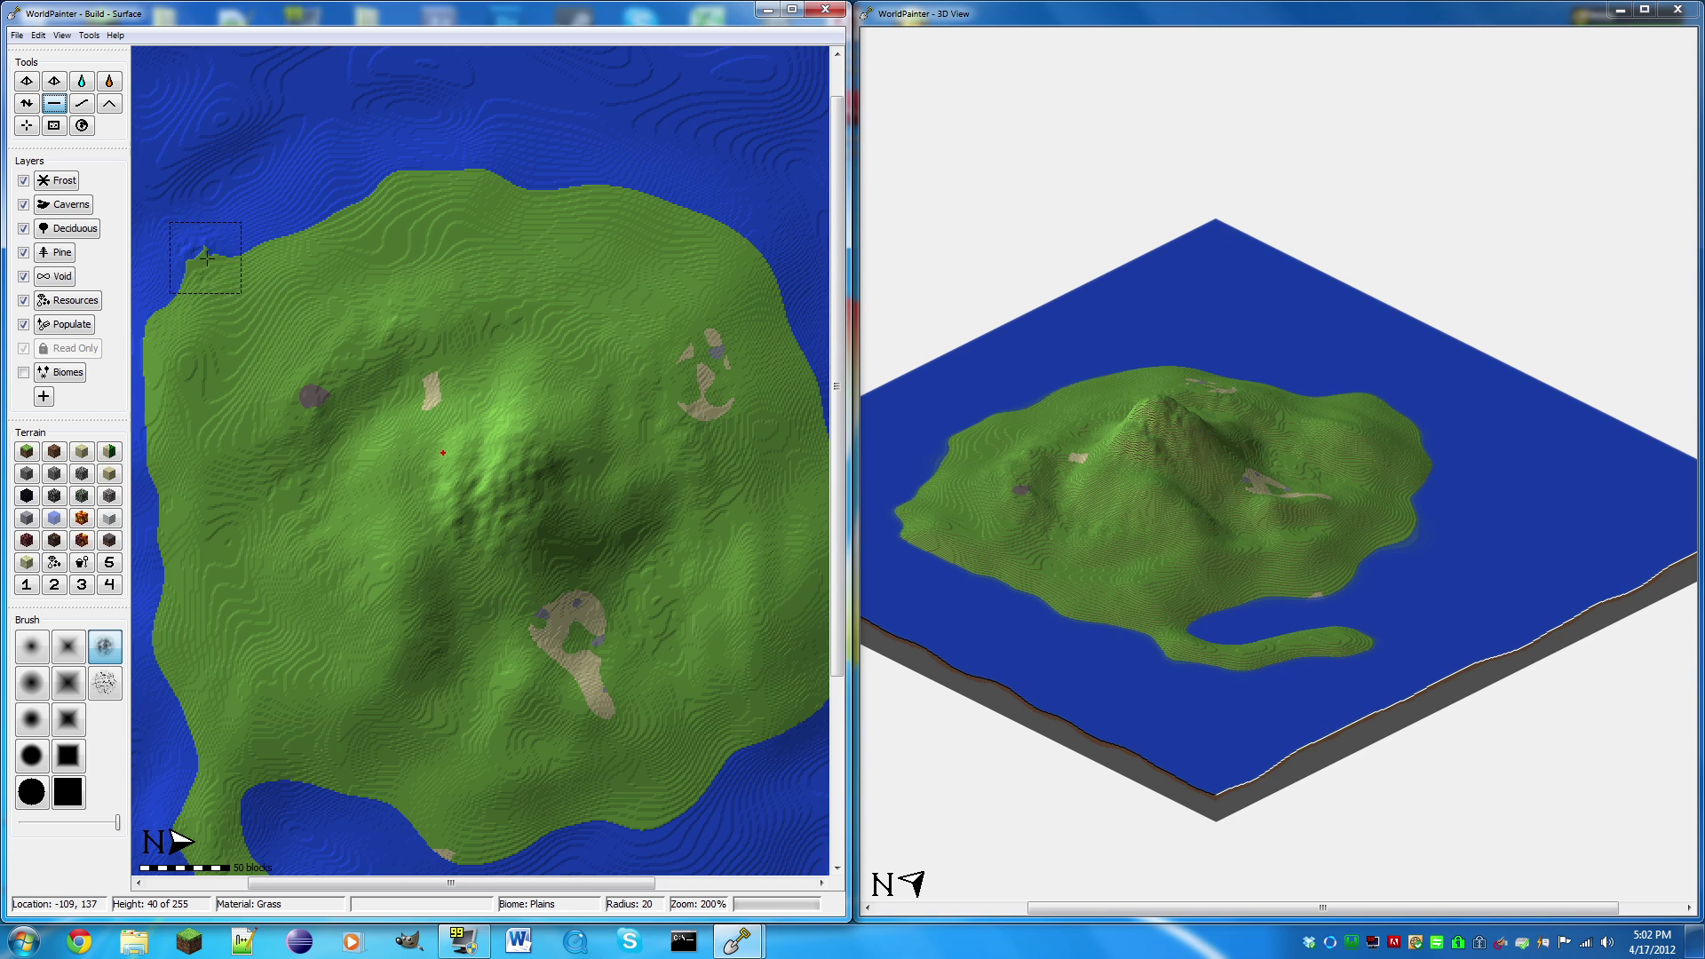
drag(210, 270, 167, 355)
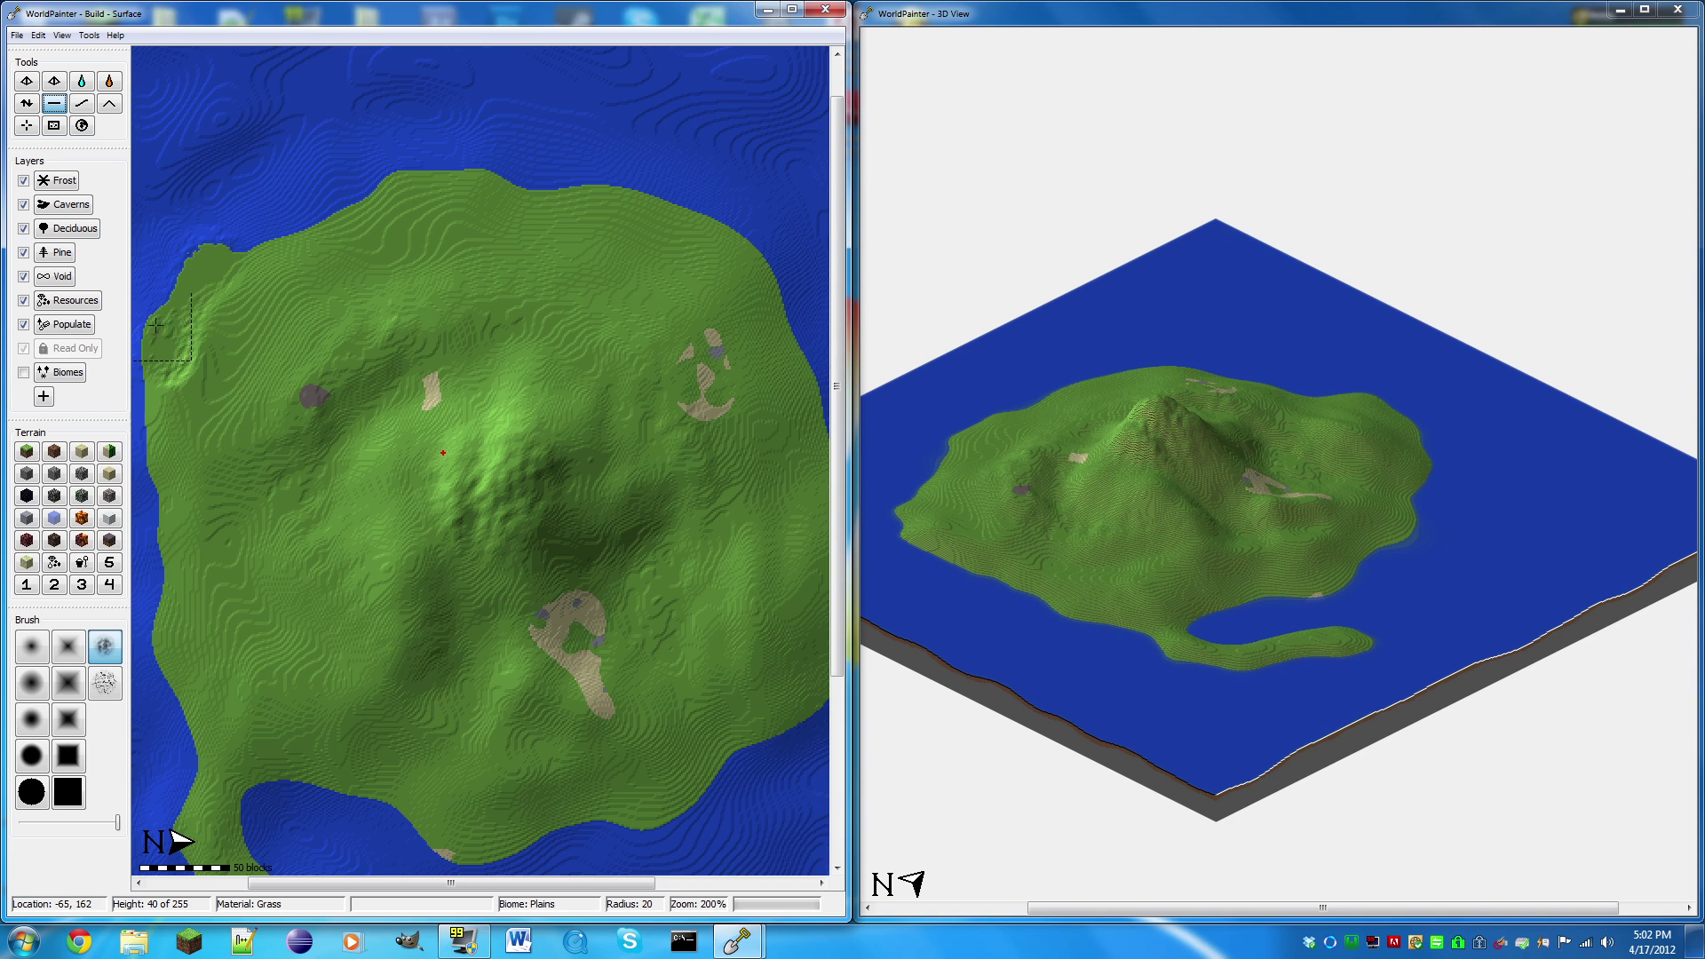
mouse_move(155, 326)
mouse_down()
mouse_move(167, 378)
mouse_move(188, 318)
mouse_move(239, 269)
mouse_move(227, 313)
mouse_up()
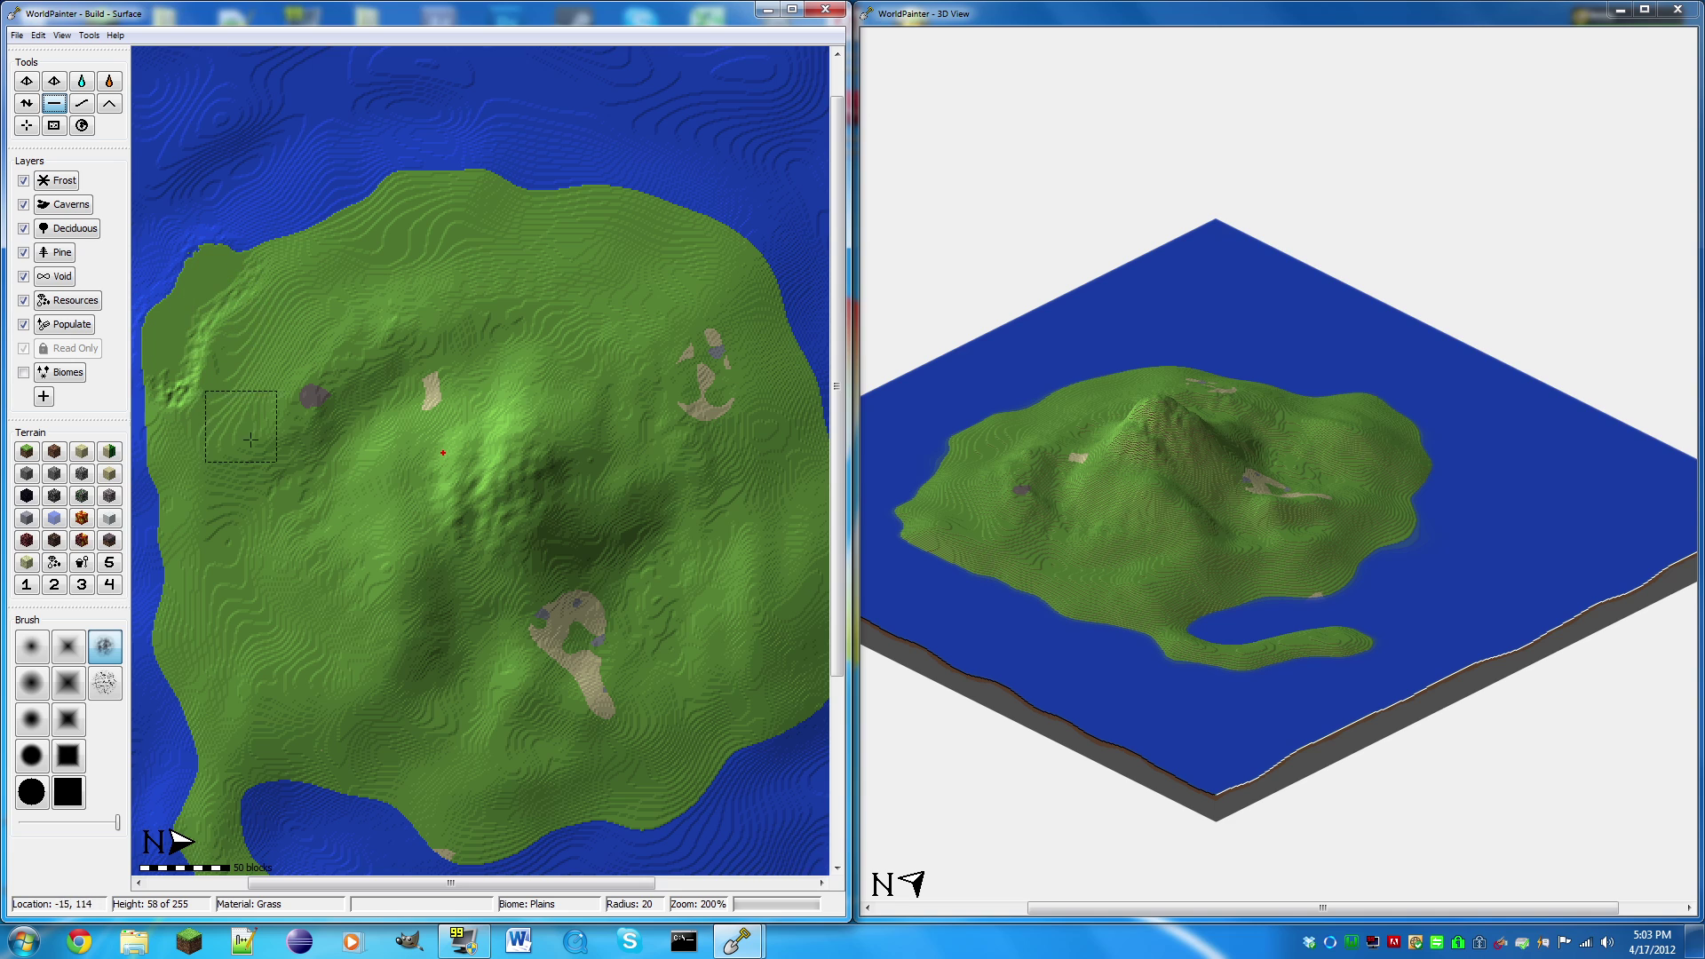
Flatten the bumpy ground on the southwestern corner with a soft round brush of radius 22, and choose an even softer round brush.
click(31, 718)
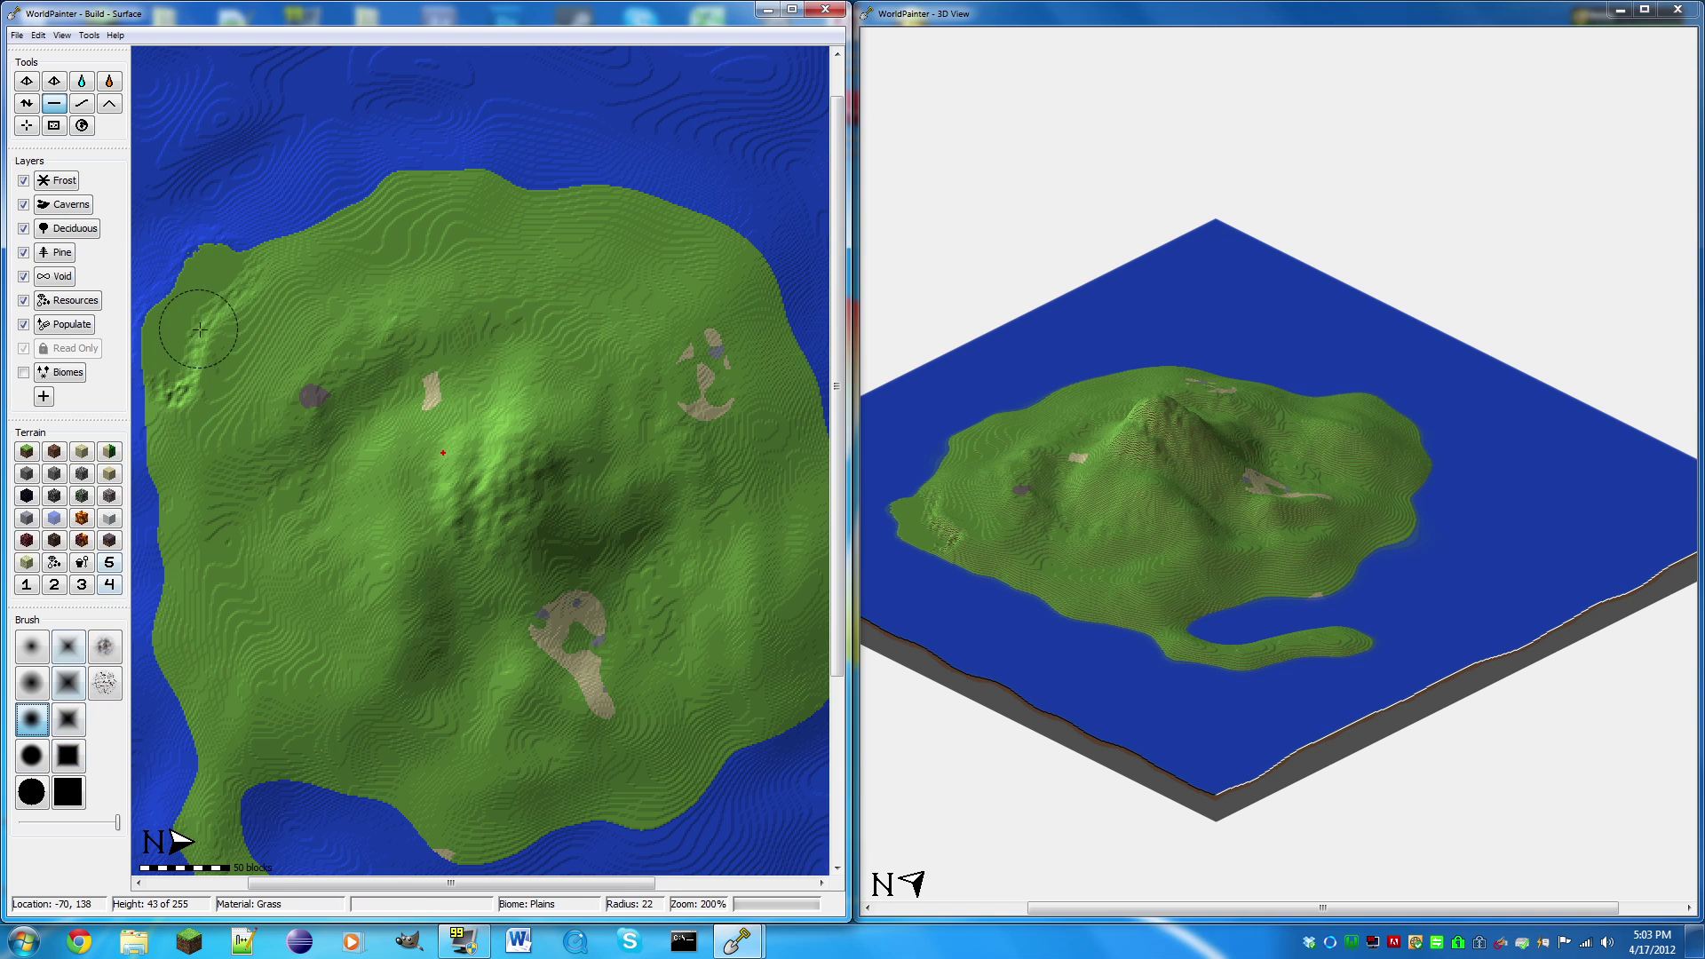
key(minus)
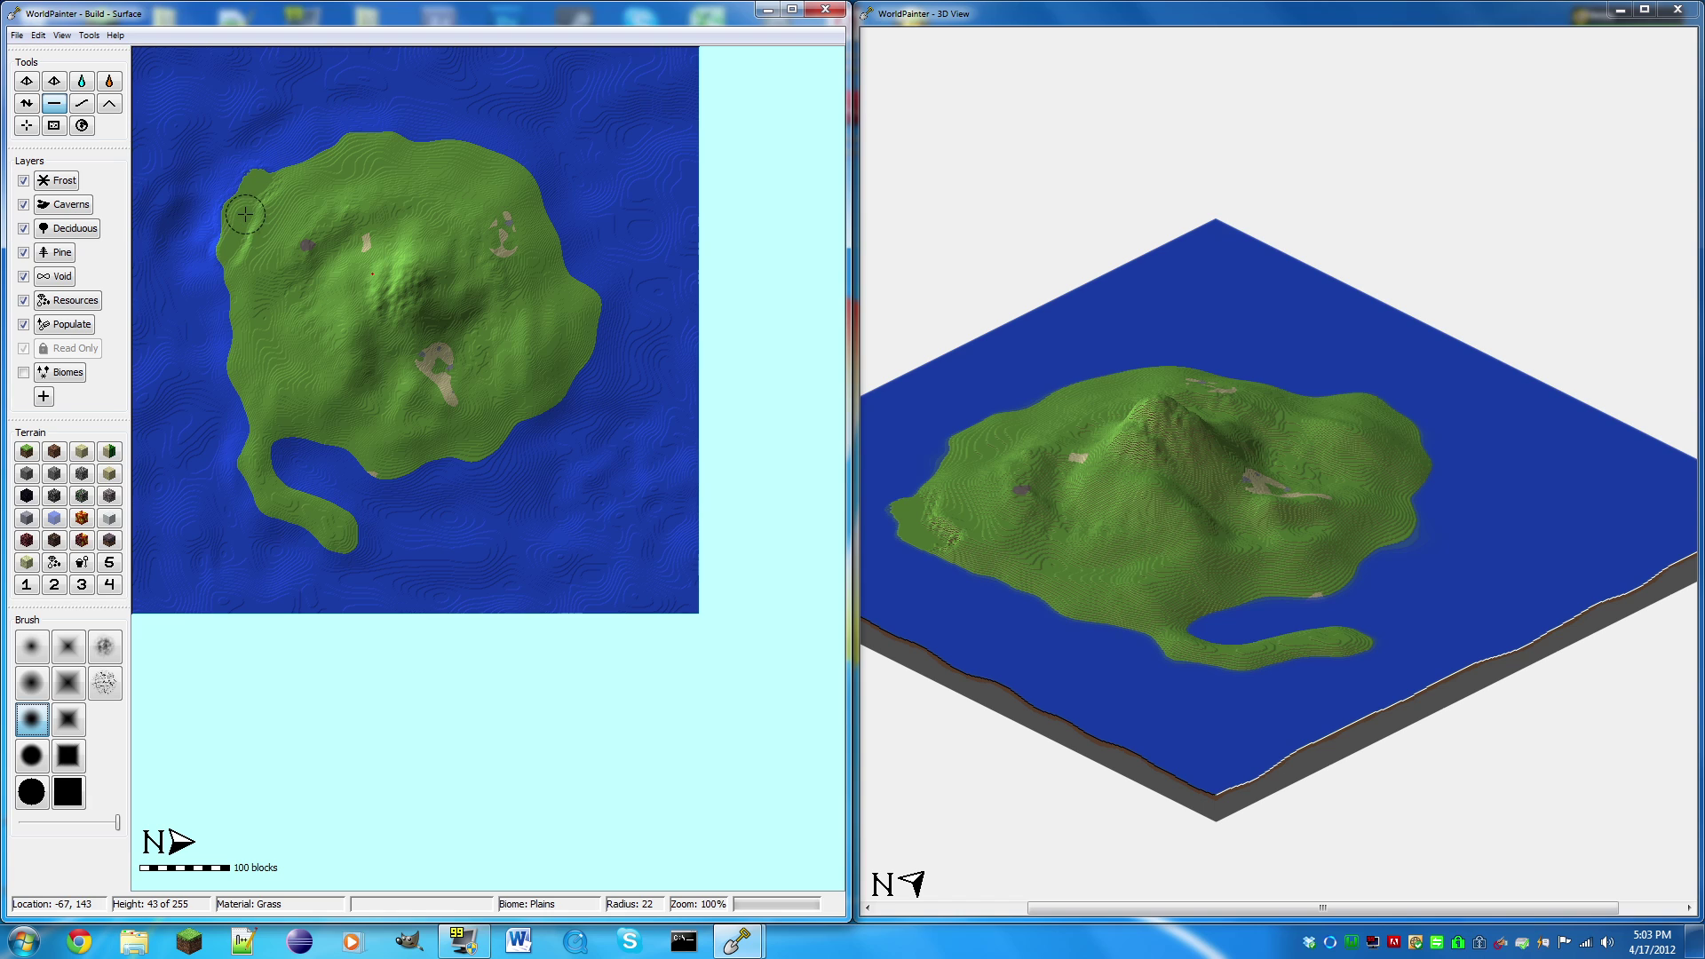
mouse_move(245, 215)
mouse_down()
mouse_move(257, 195)
mouse_move(226, 233)
mouse_move(235, 259)
mouse_move(293, 170)
mouse_up()
click(31, 682)
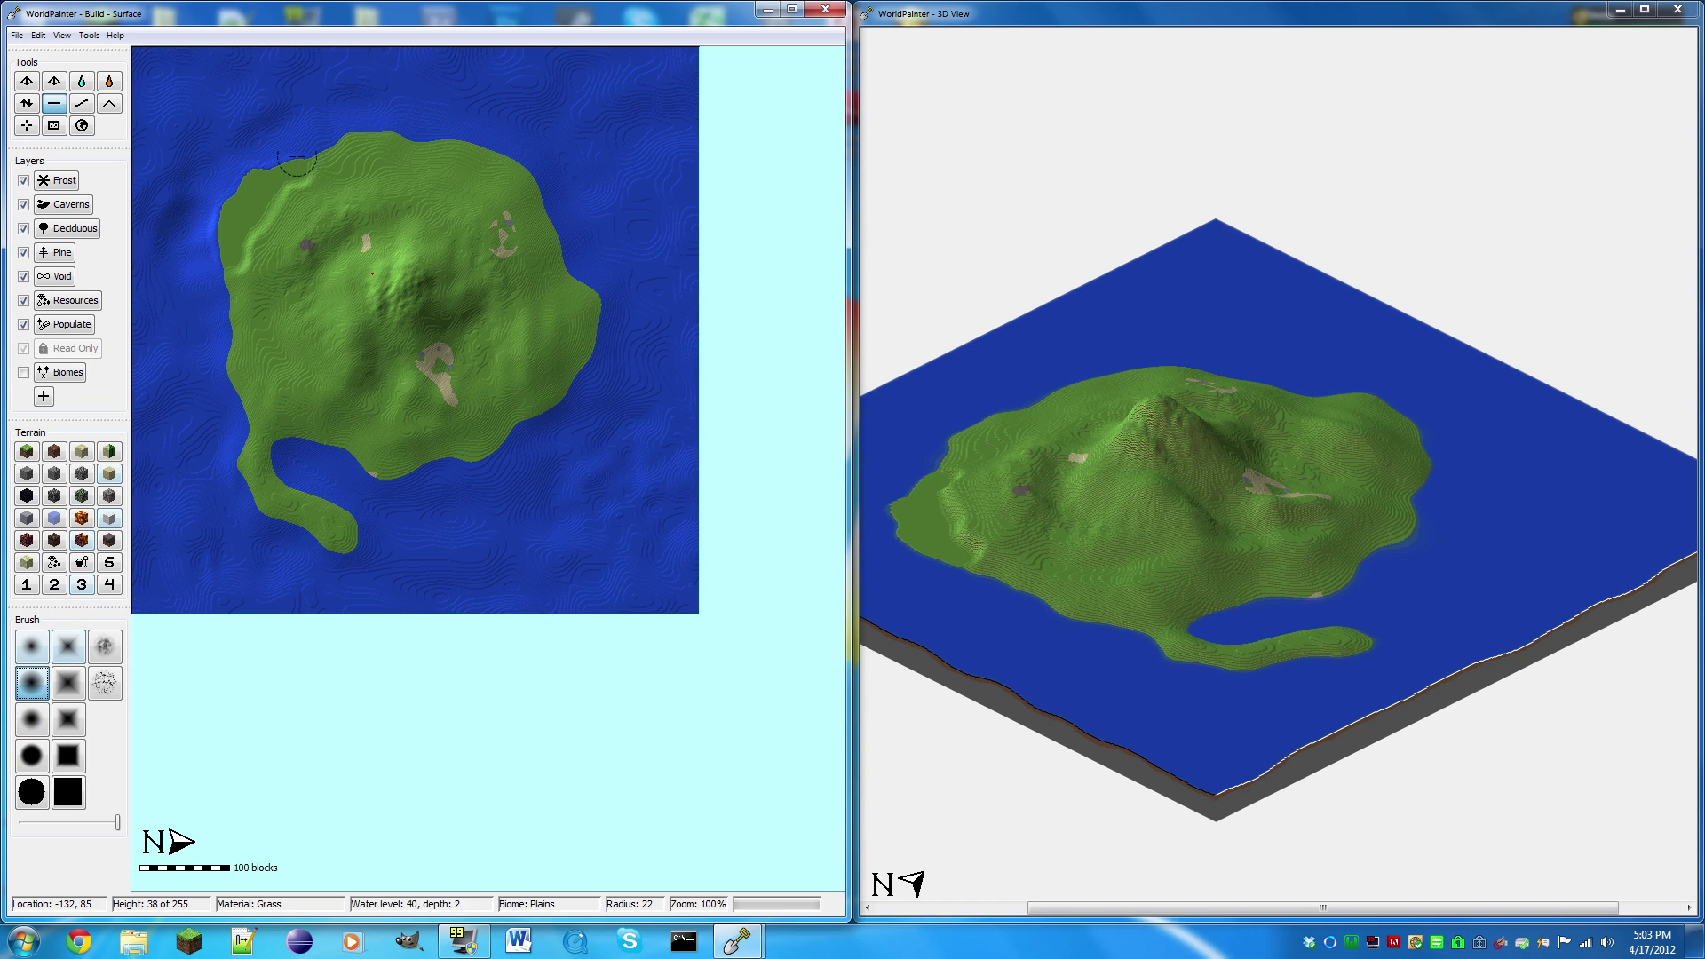